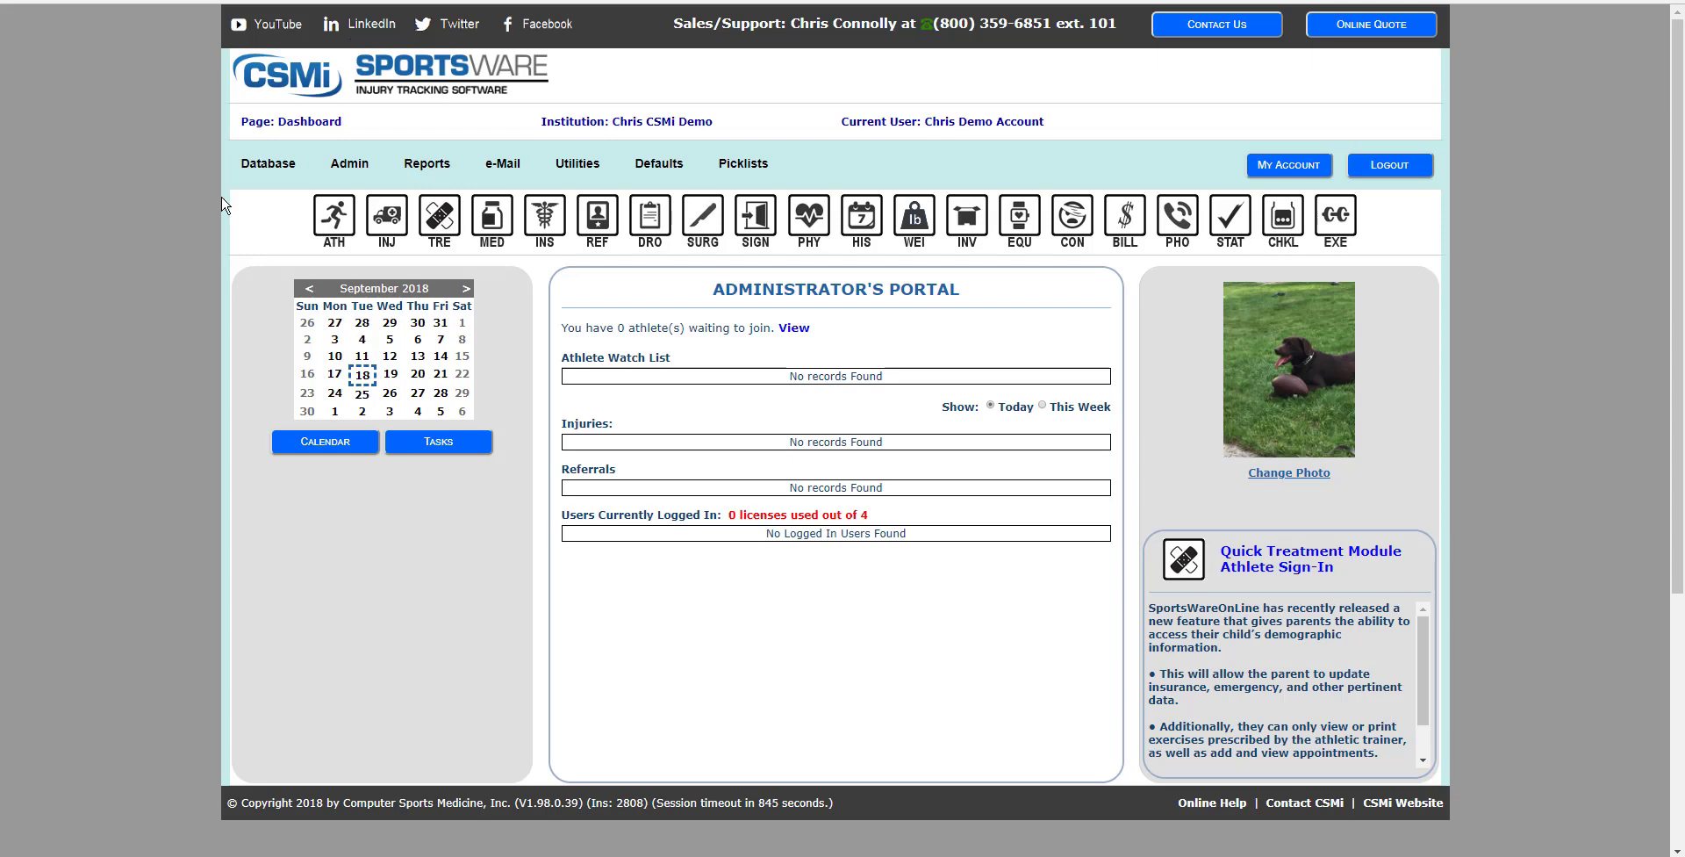
# Step: Open the institution's general settings and locate the Datalys School ID field
pyautogui.click(351, 196)
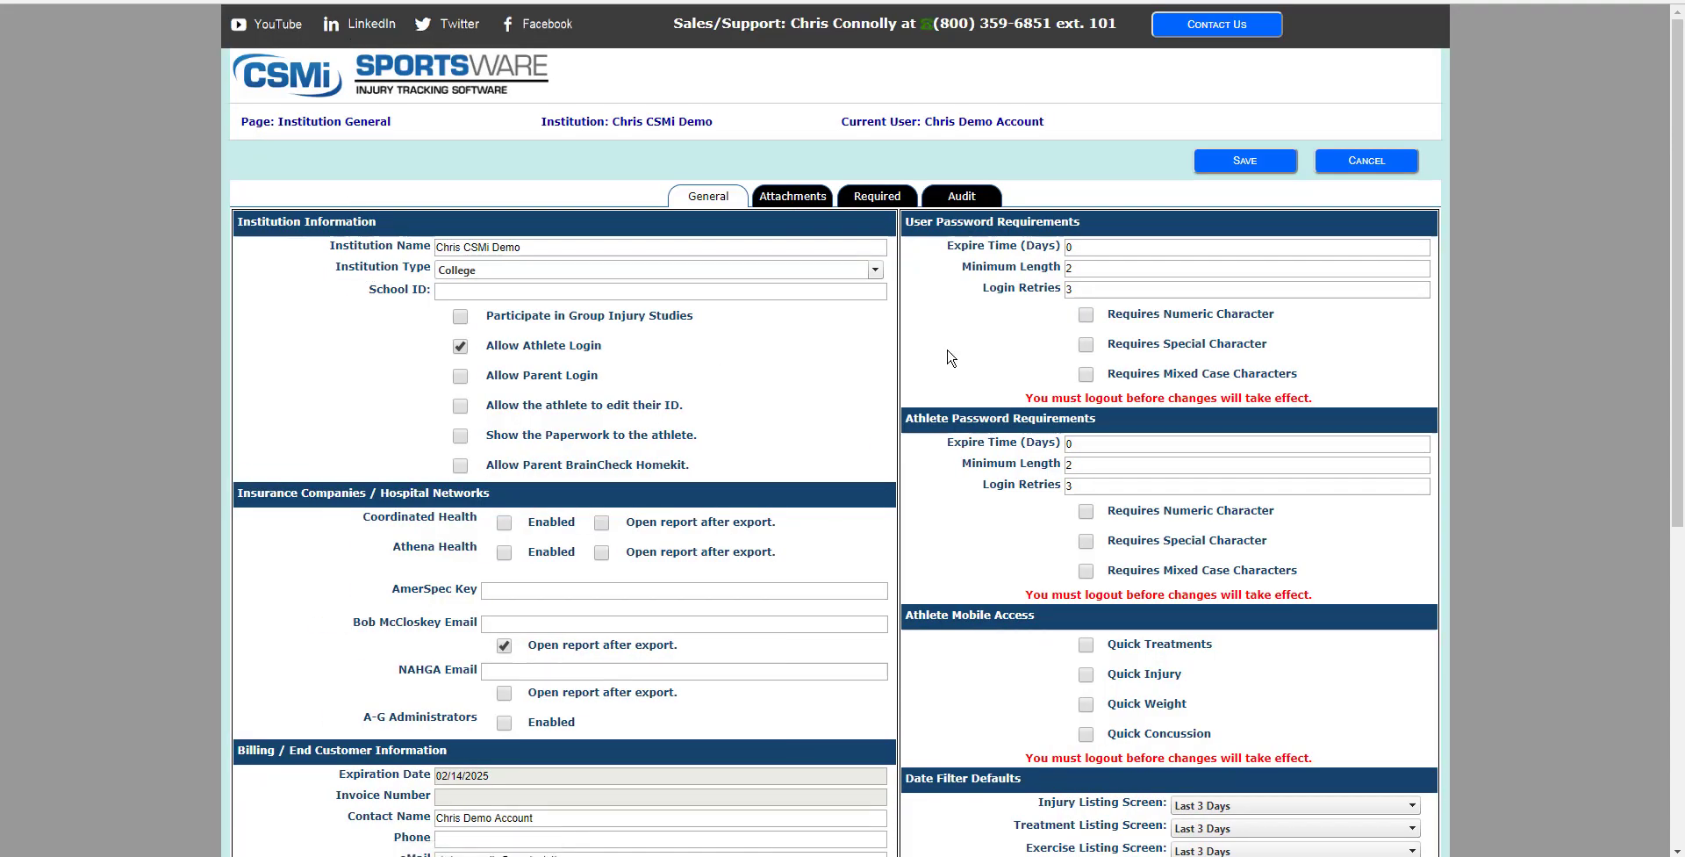
pyautogui.scroll(-1, 948, 356)
pyautogui.scroll(-4, 948, 355)
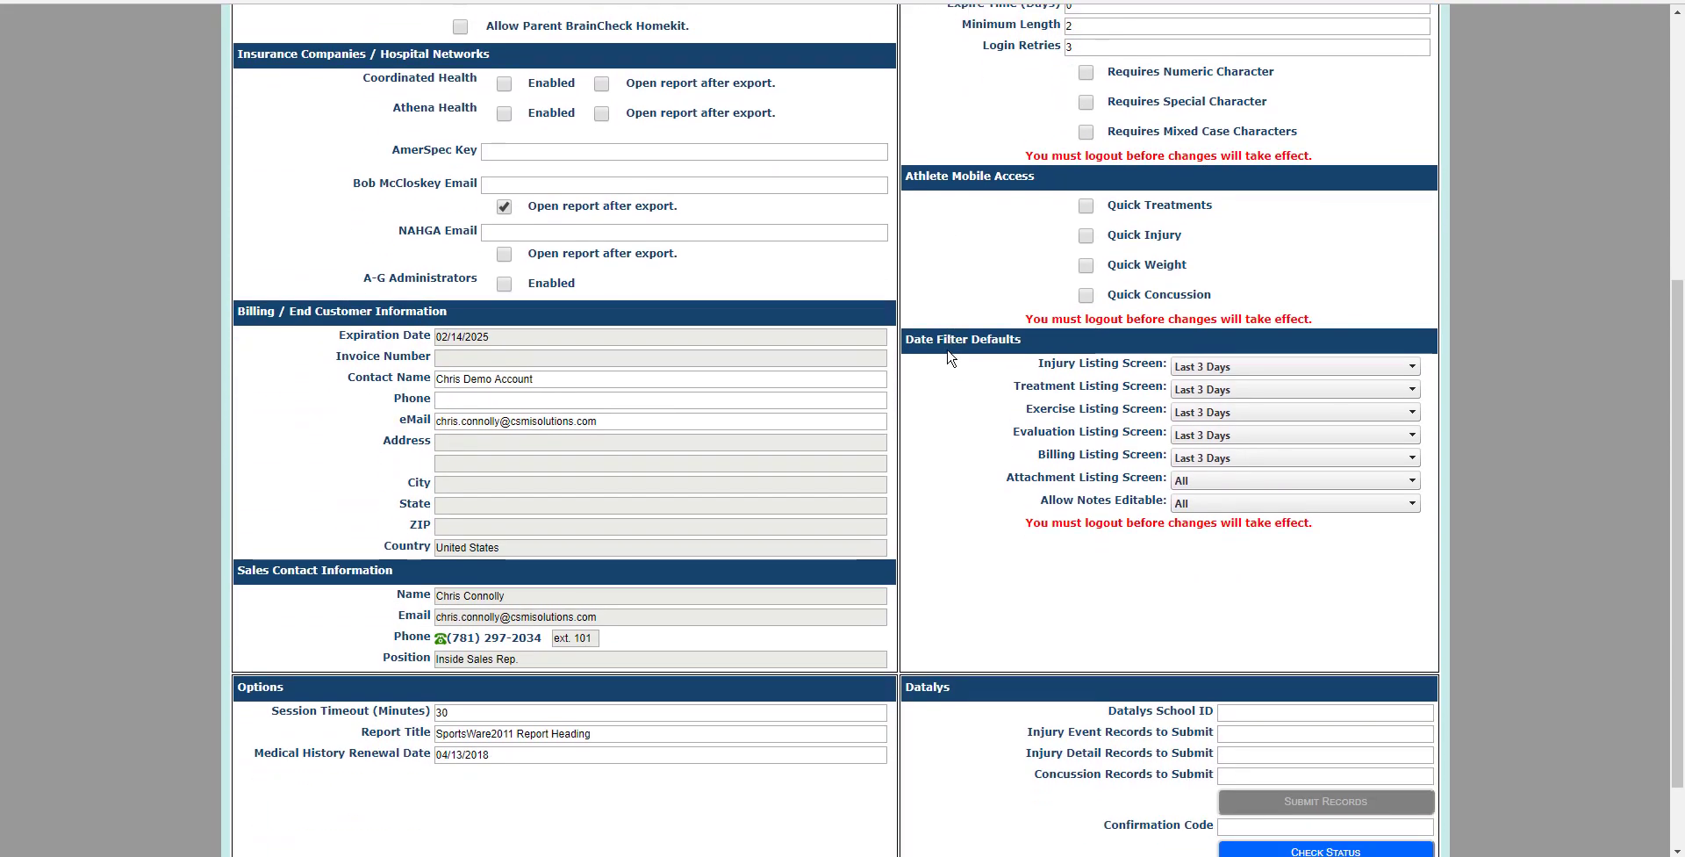
pyautogui.scroll(-1, 1053, 617)
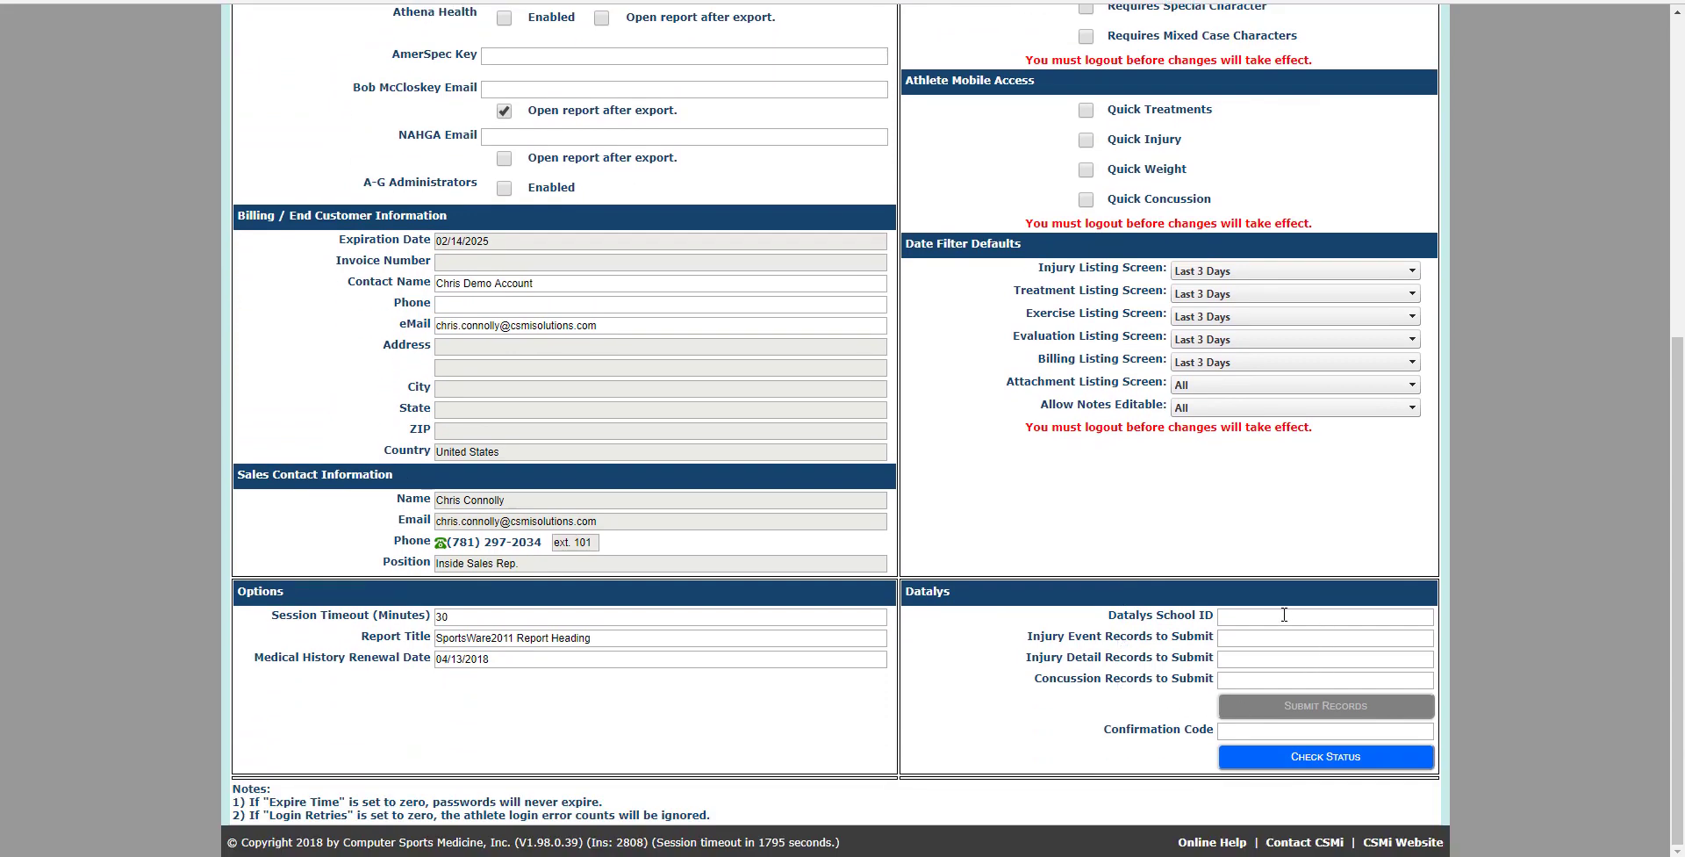
pyautogui.click(1279, 617)
pyautogui.scroll(6, 1137, 617)
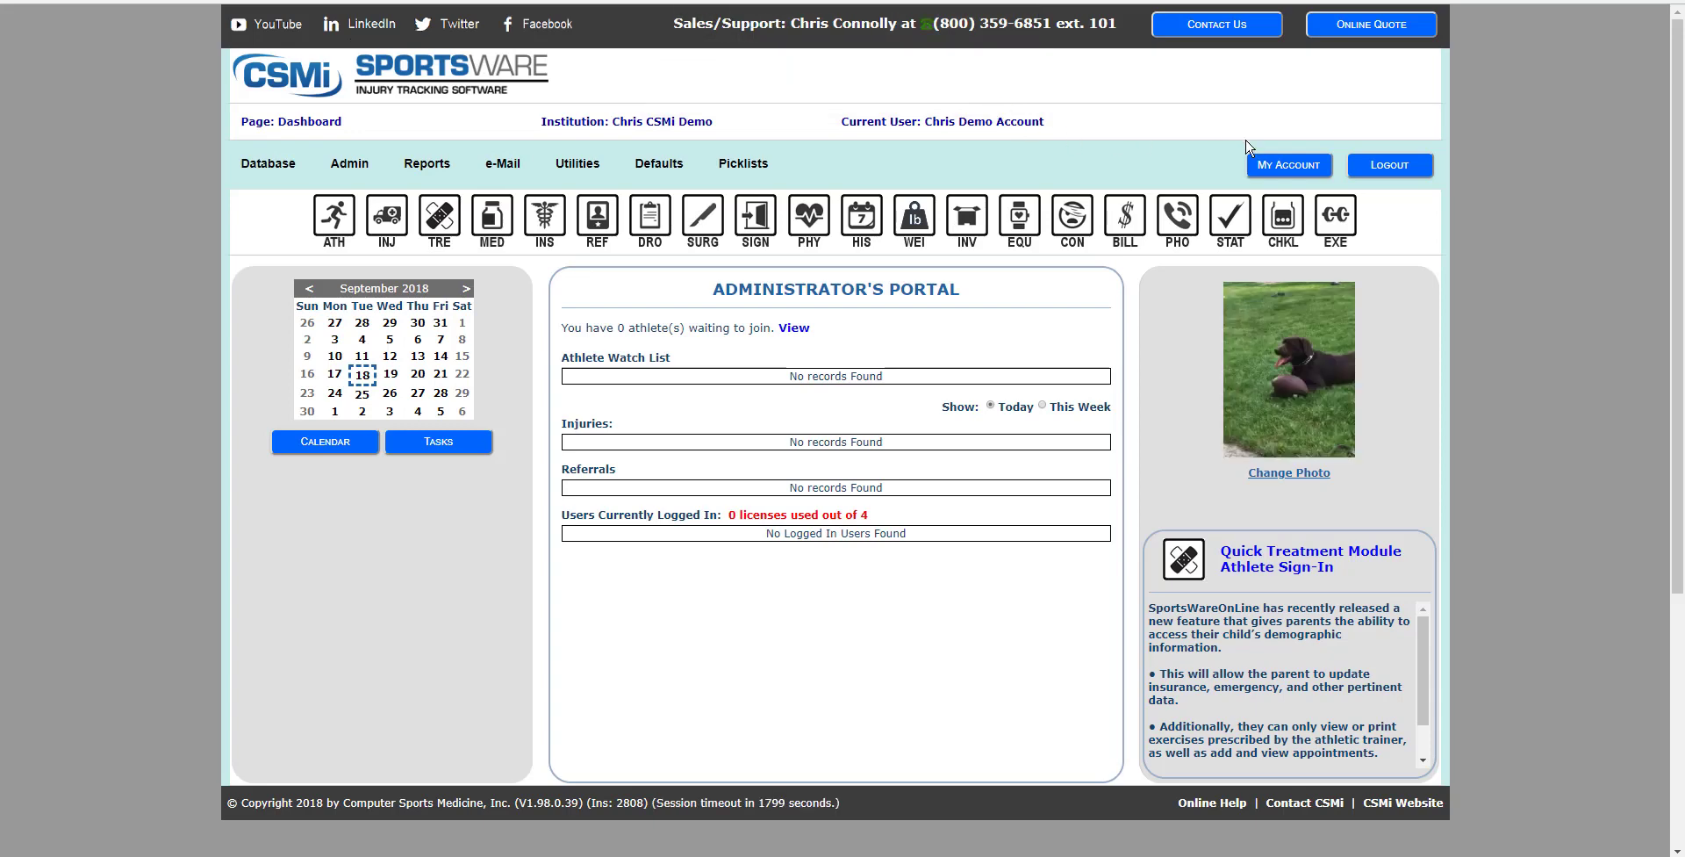
# Step: Log out and sign back in with the account's e-mail and password
pyautogui.click(1378, 167)
pyautogui.click(927, 84)
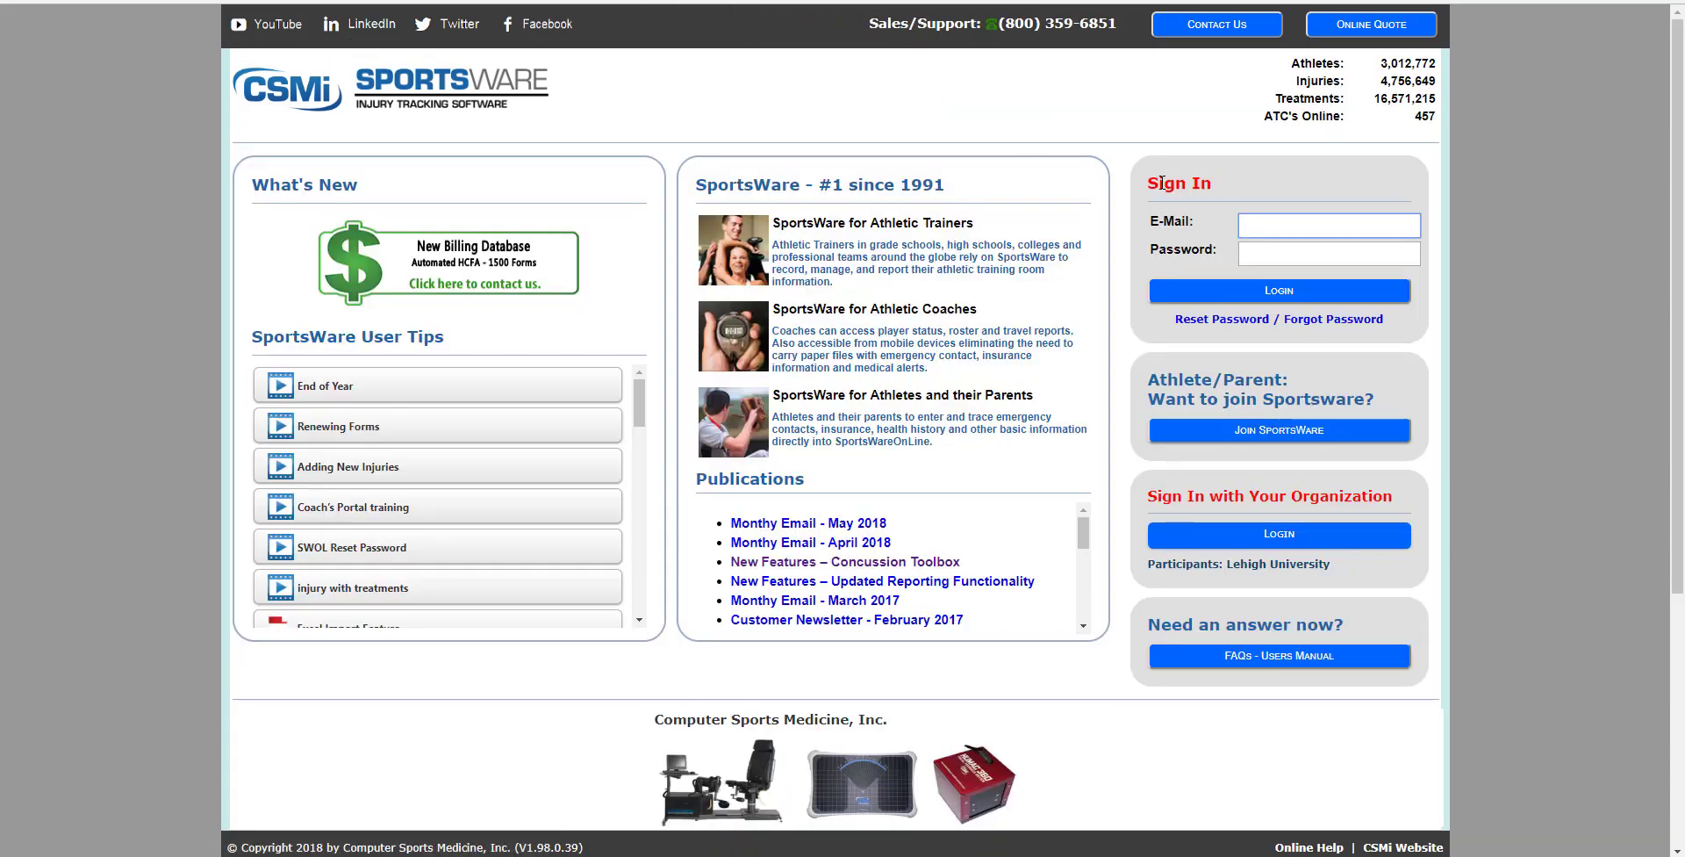
pyautogui.click(1161, 182)
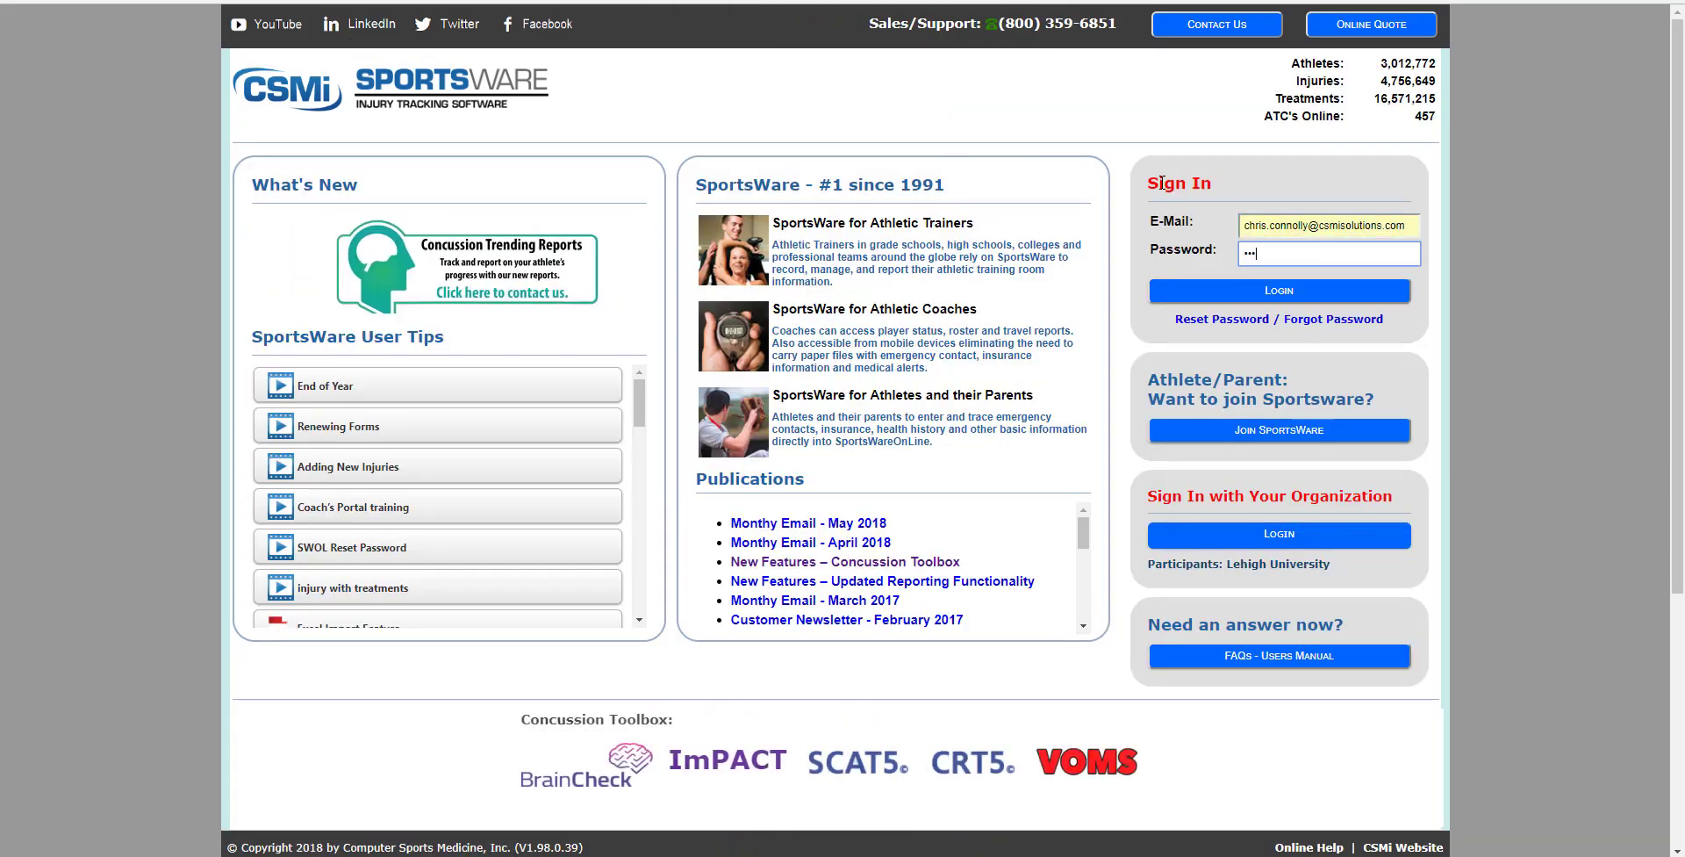
pyautogui.click(1227, 292)
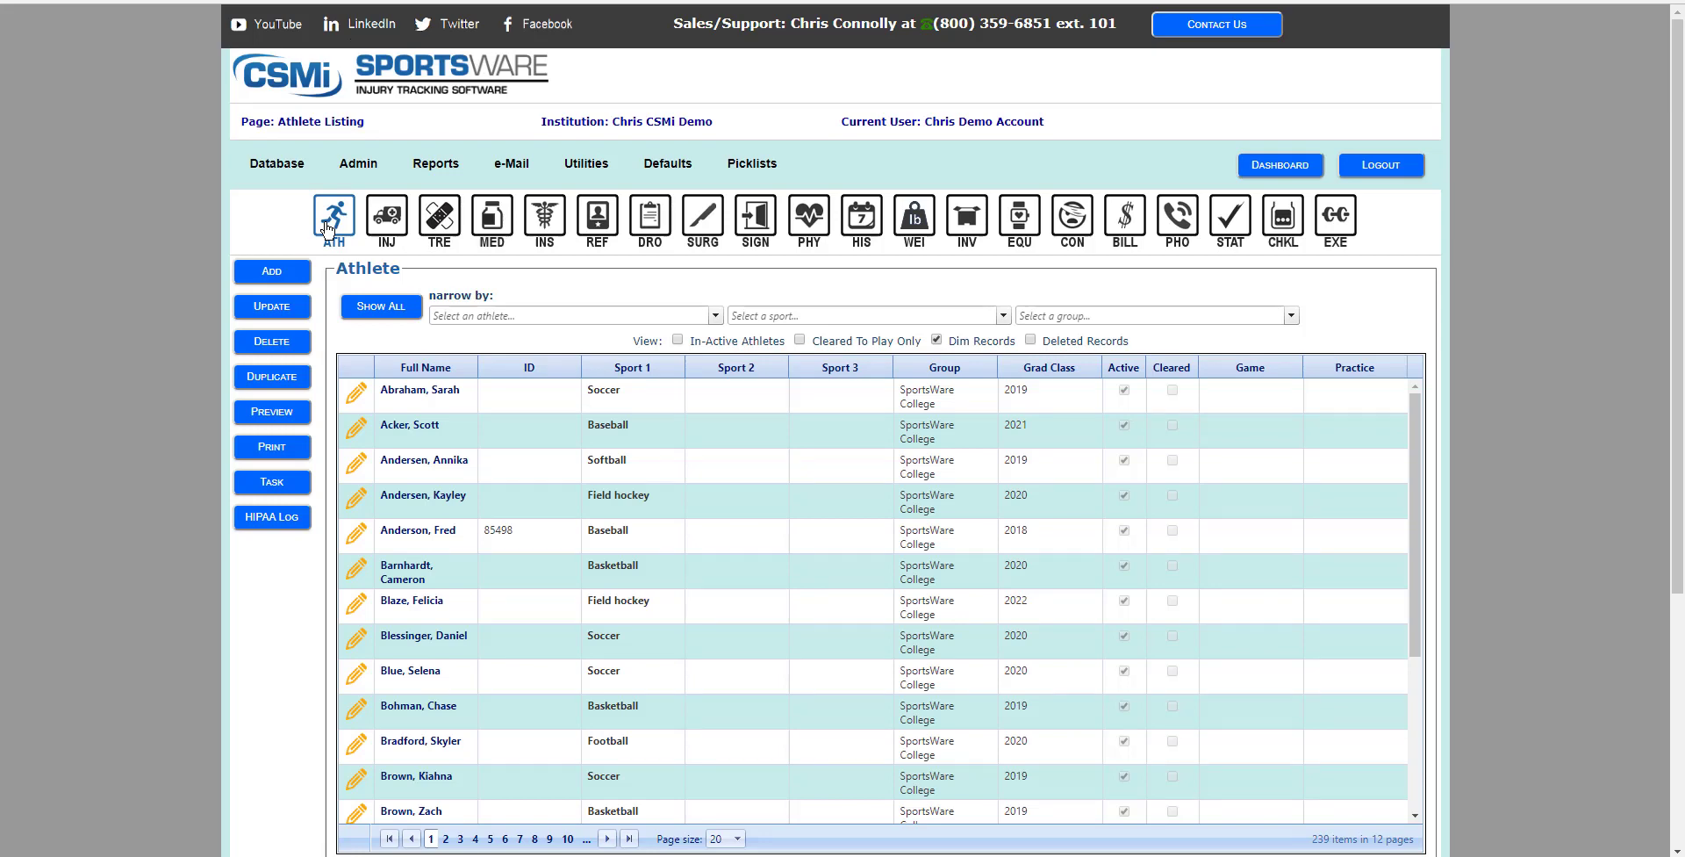
# Step: Narrow the athlete listing to the sport Baseball and open the first listed athlete's record for updating
pyautogui.click(779, 315)
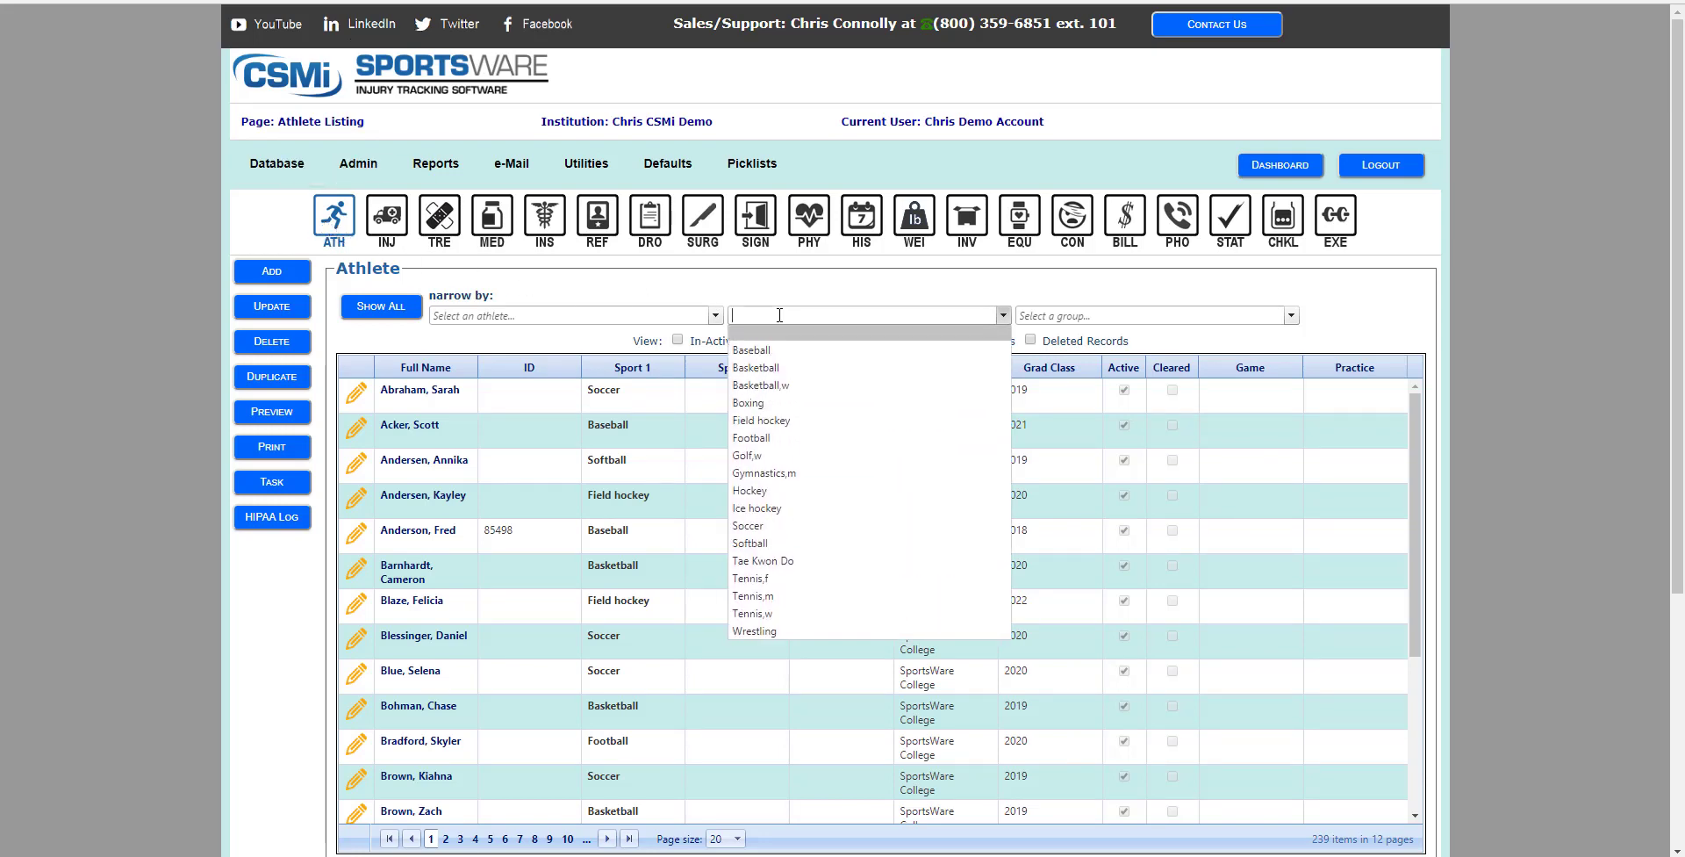
pyautogui.click(783, 352)
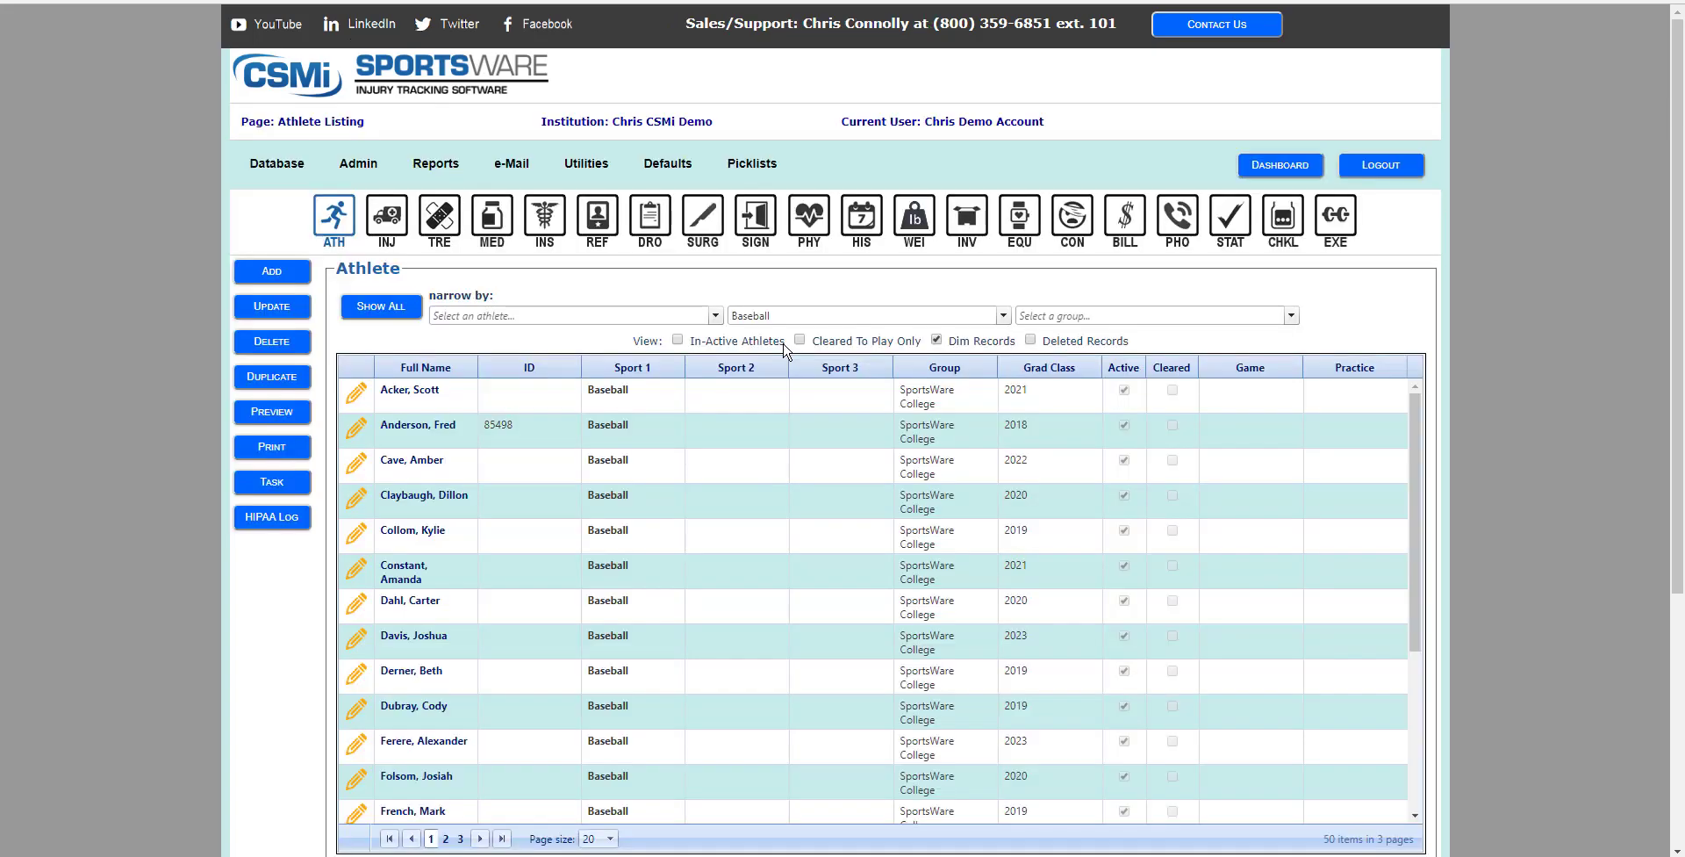
pyautogui.click(433, 391)
pyautogui.click(298, 321)
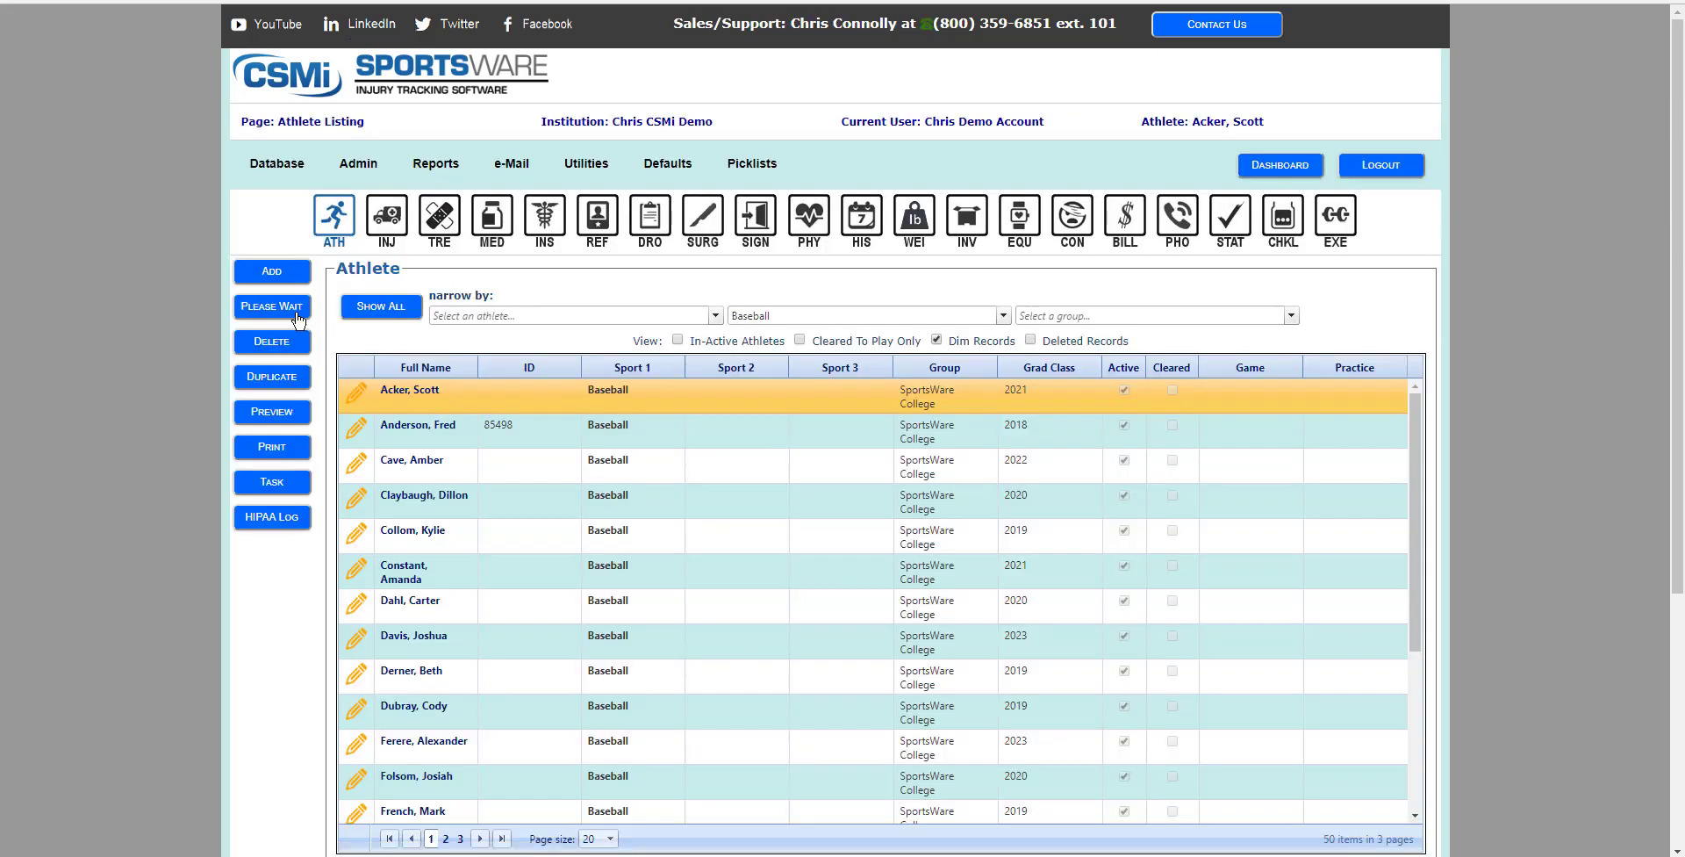
# Step: Set the athlete's Sport 1 to the highlighted option Baseball (M), save the record and acknowledge the required-fields notice
pyautogui.scroll(-3, 626, 503)
pyautogui.scroll(-2, 626, 504)
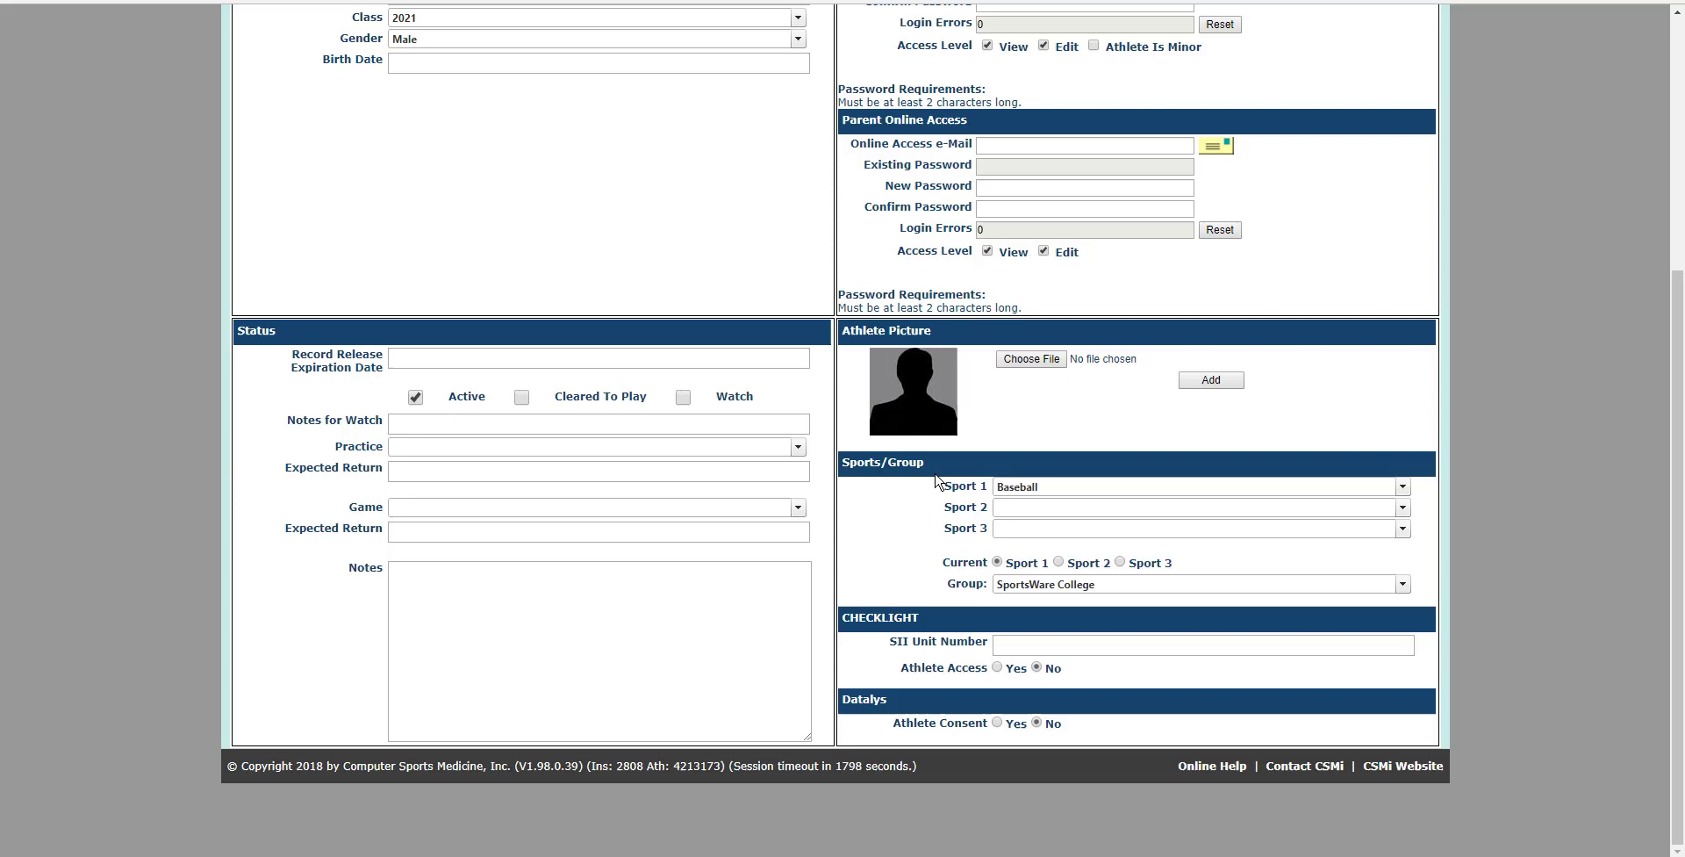
pyautogui.click(1047, 484)
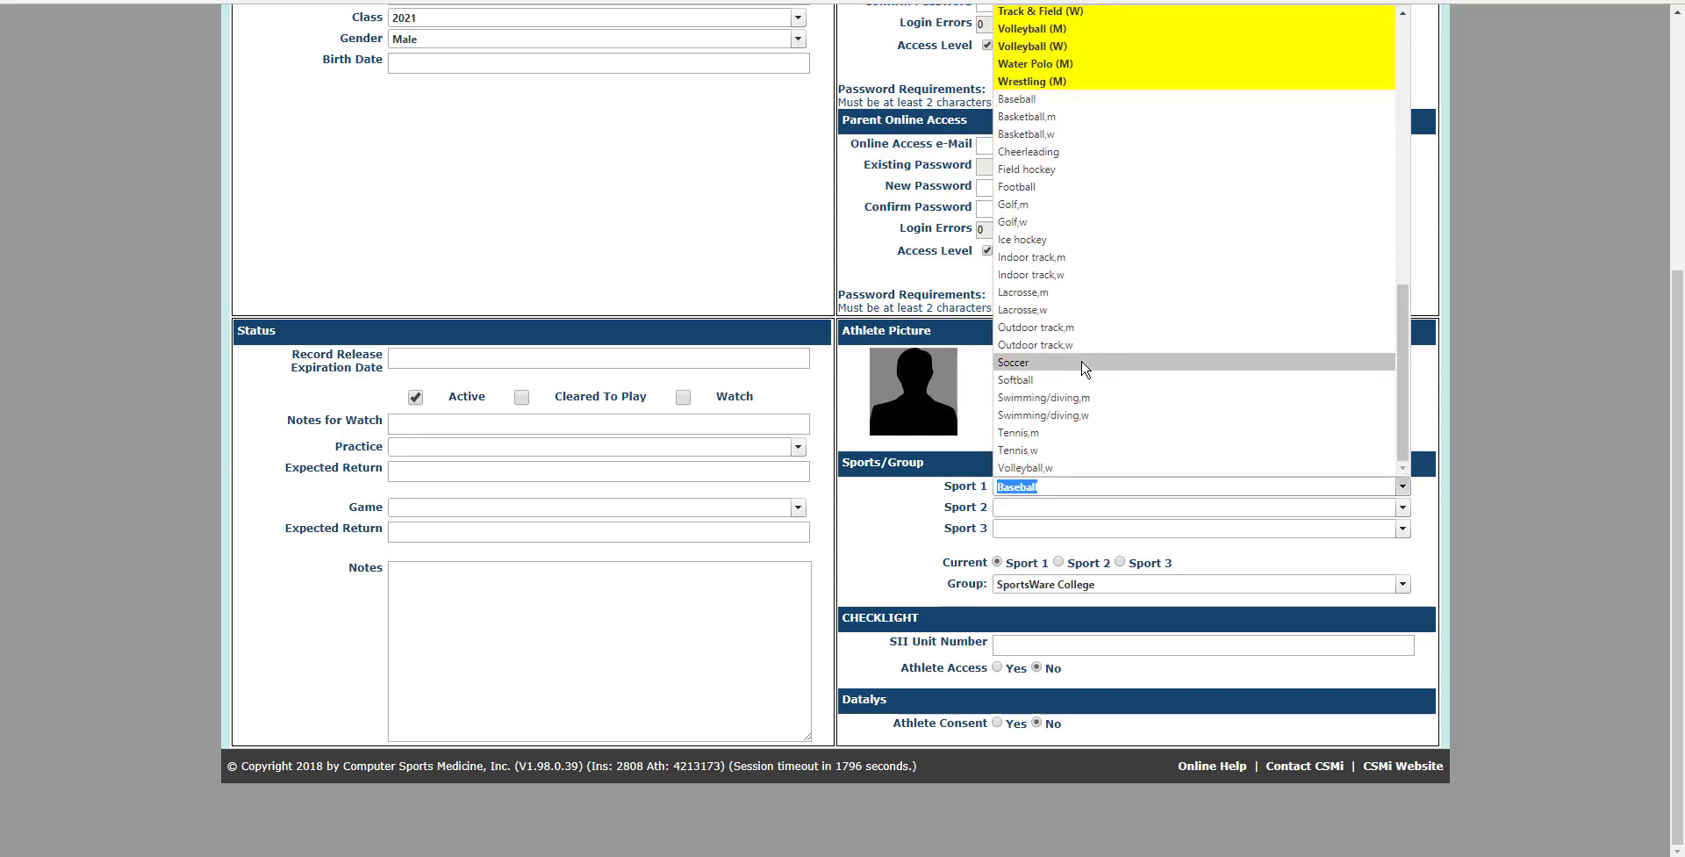
pyautogui.scroll(7, 1088, 421)
pyautogui.scroll(7, 1088, 422)
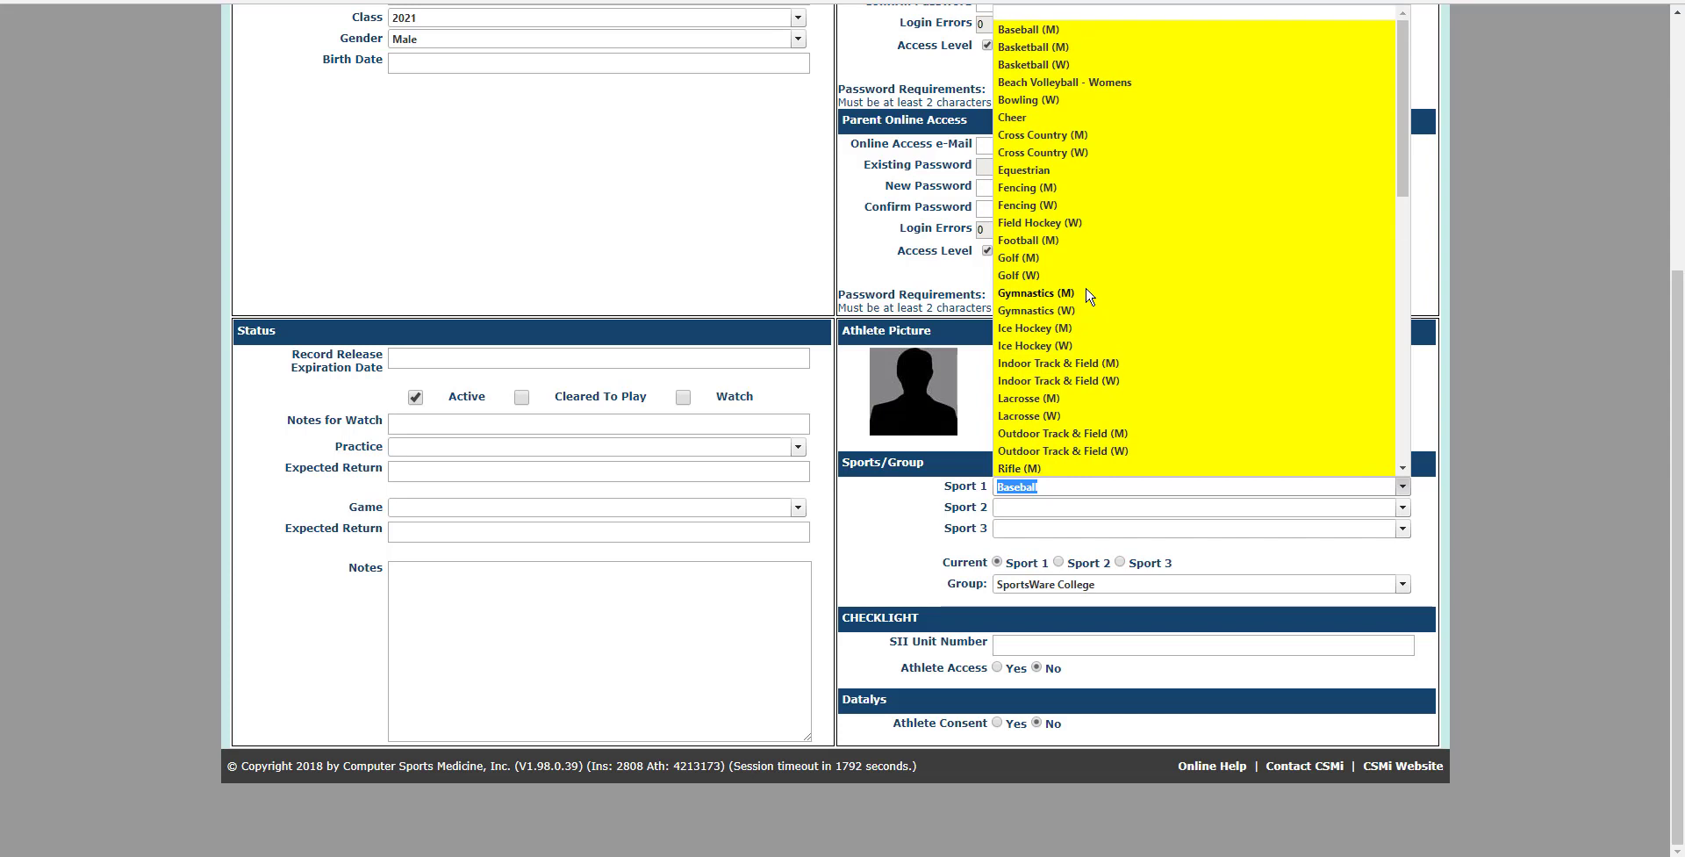
pyautogui.click(1033, 30)
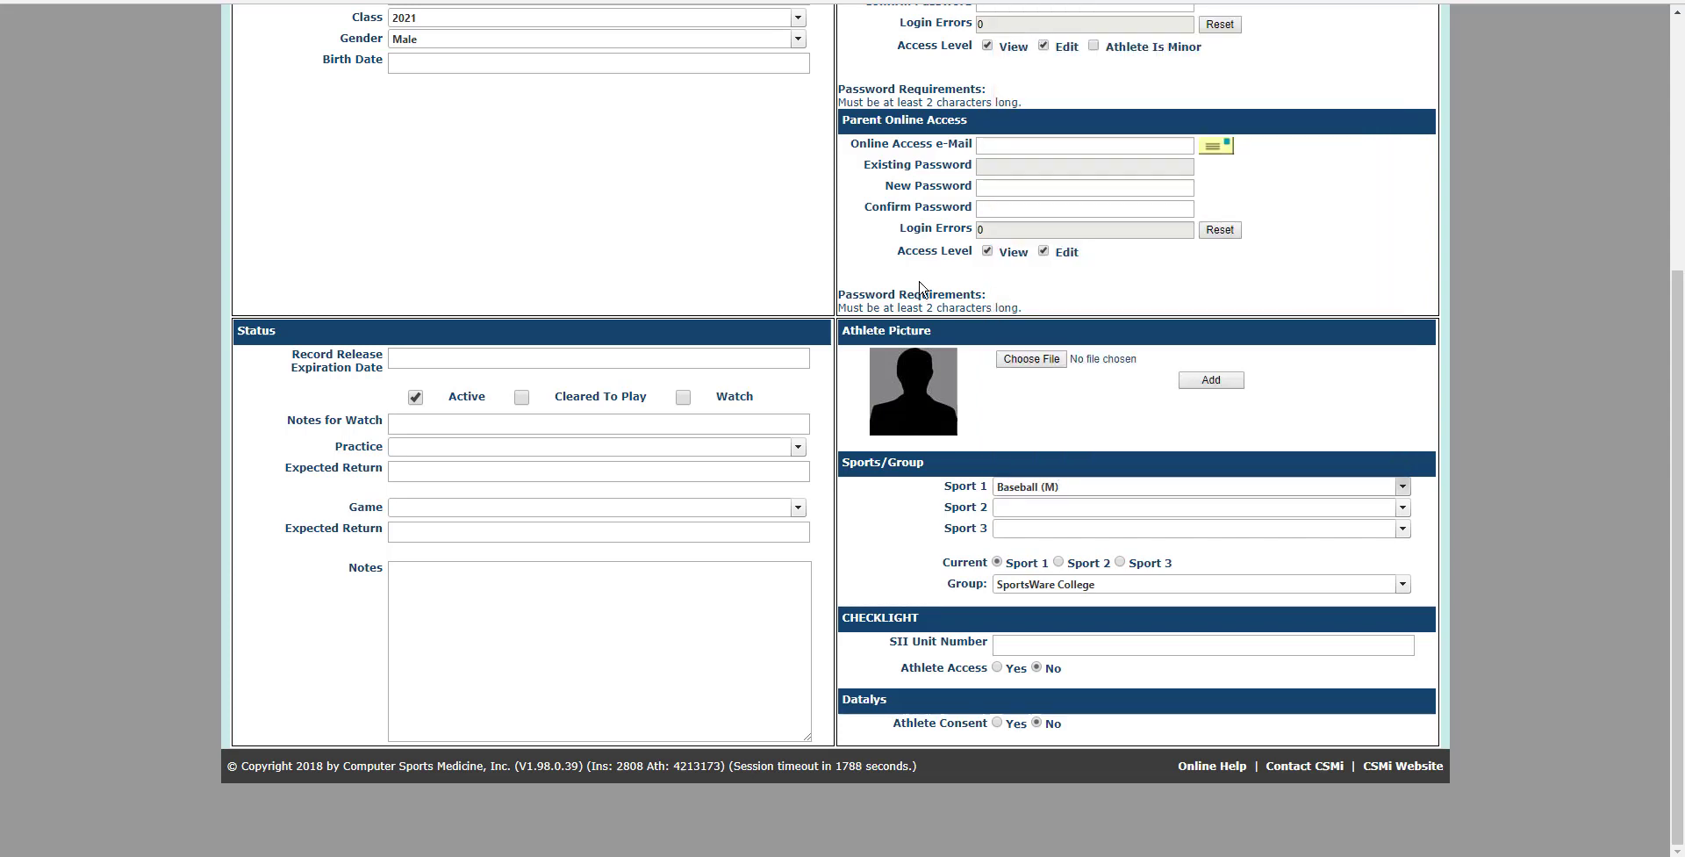
pyautogui.scroll(3, 920, 288)
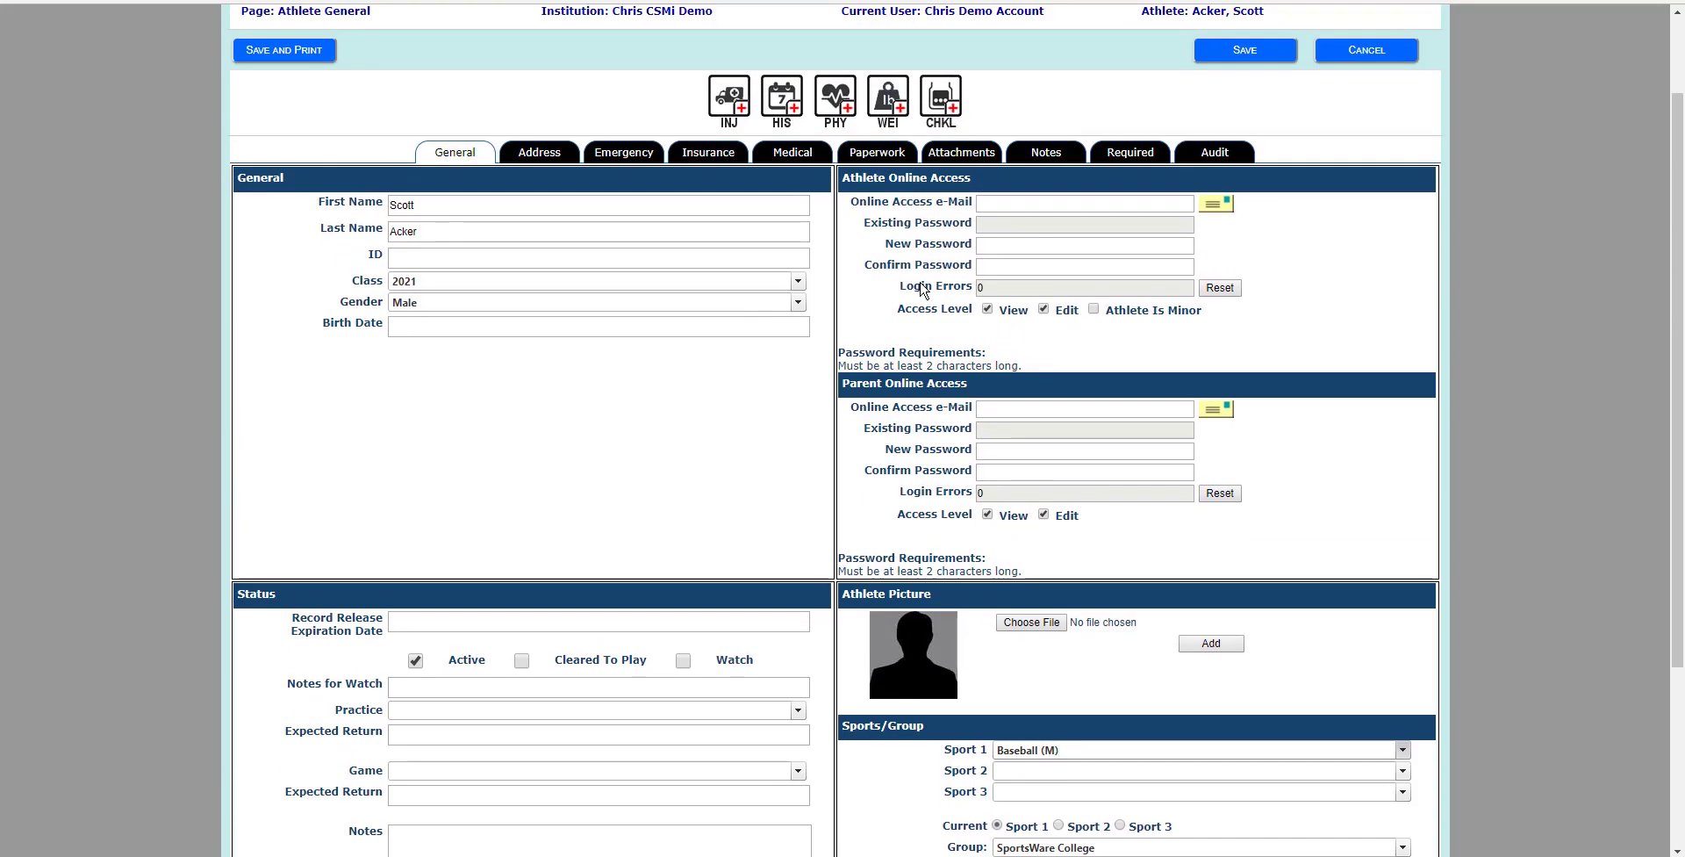
pyautogui.click(1243, 50)
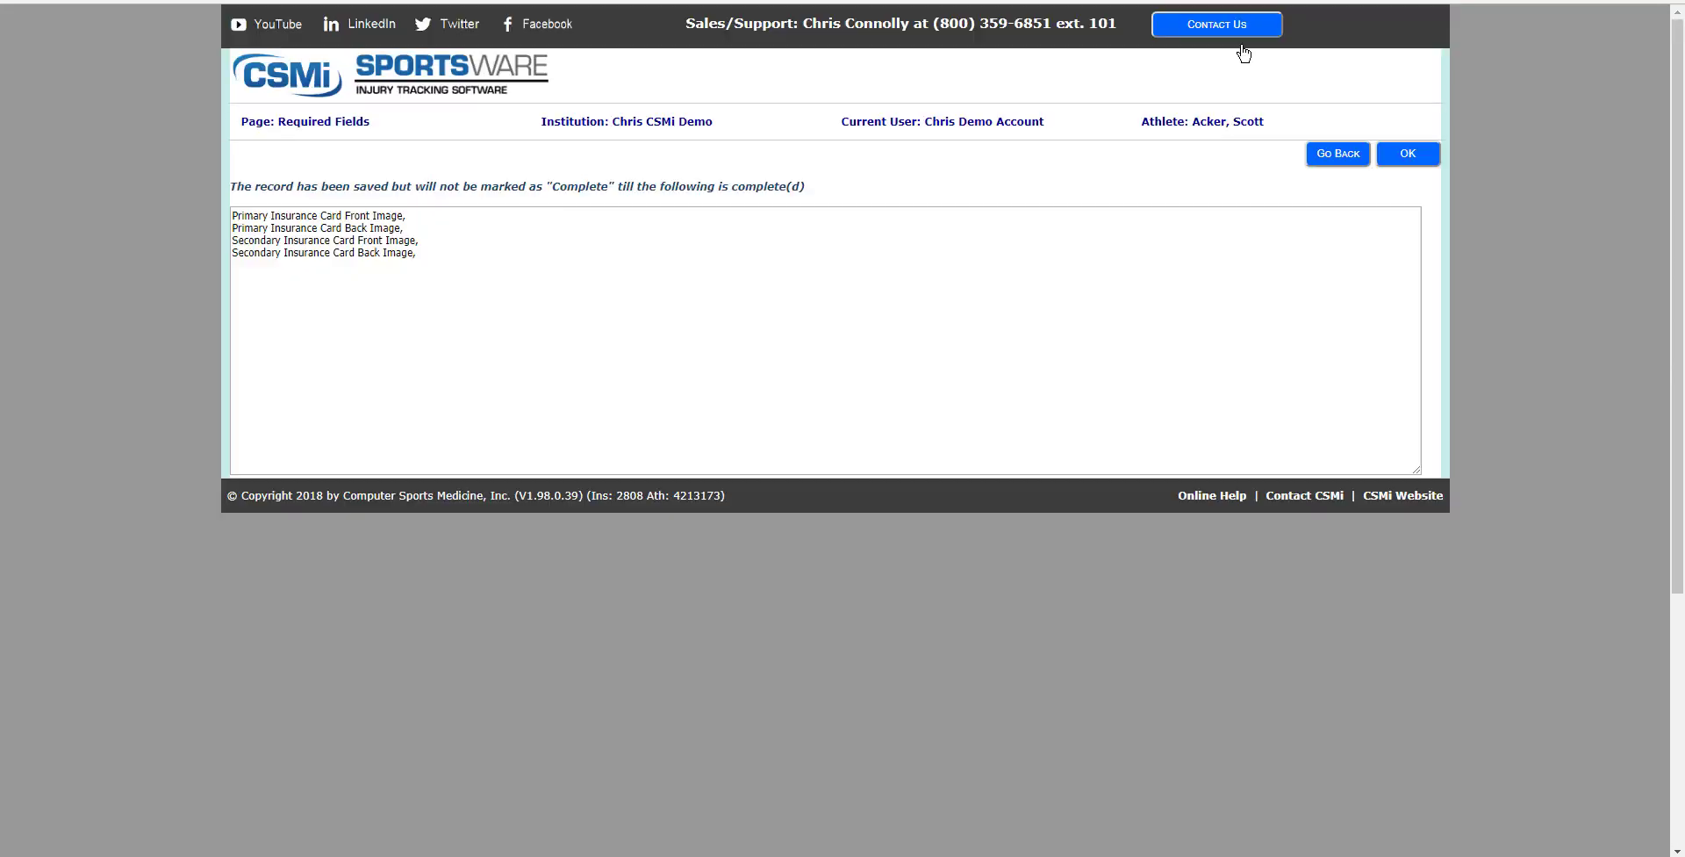
pyautogui.click(1417, 156)
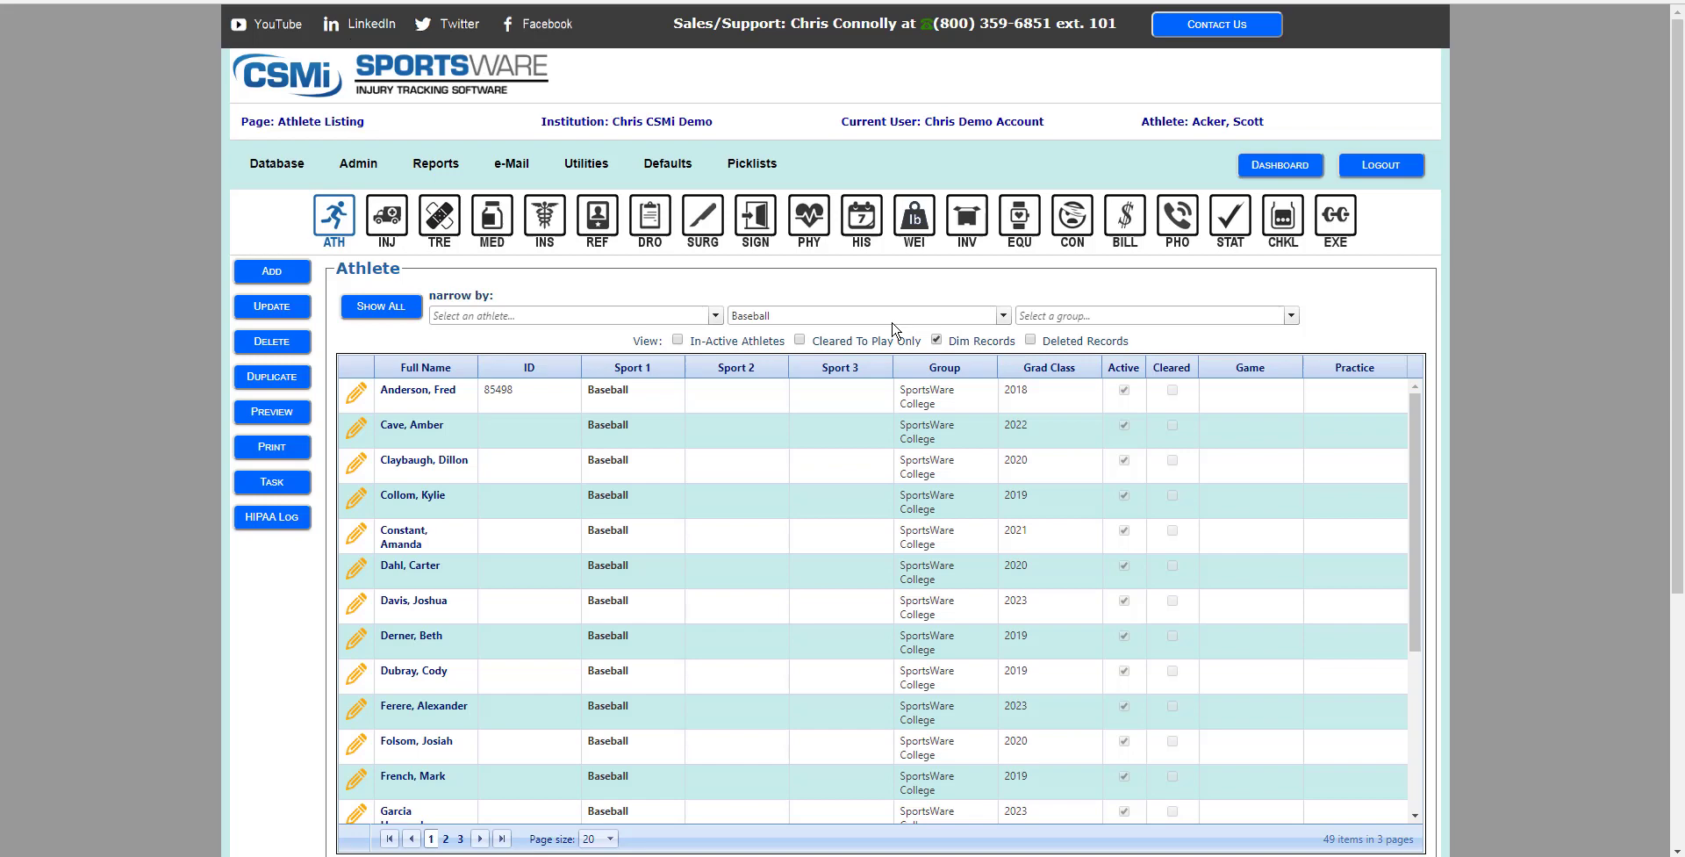
# Step: Narrow the athlete listing to the sport Football and open the first listed athlete's record for updating
pyautogui.click(868, 316)
pyautogui.click(793, 456)
pyautogui.click(444, 389)
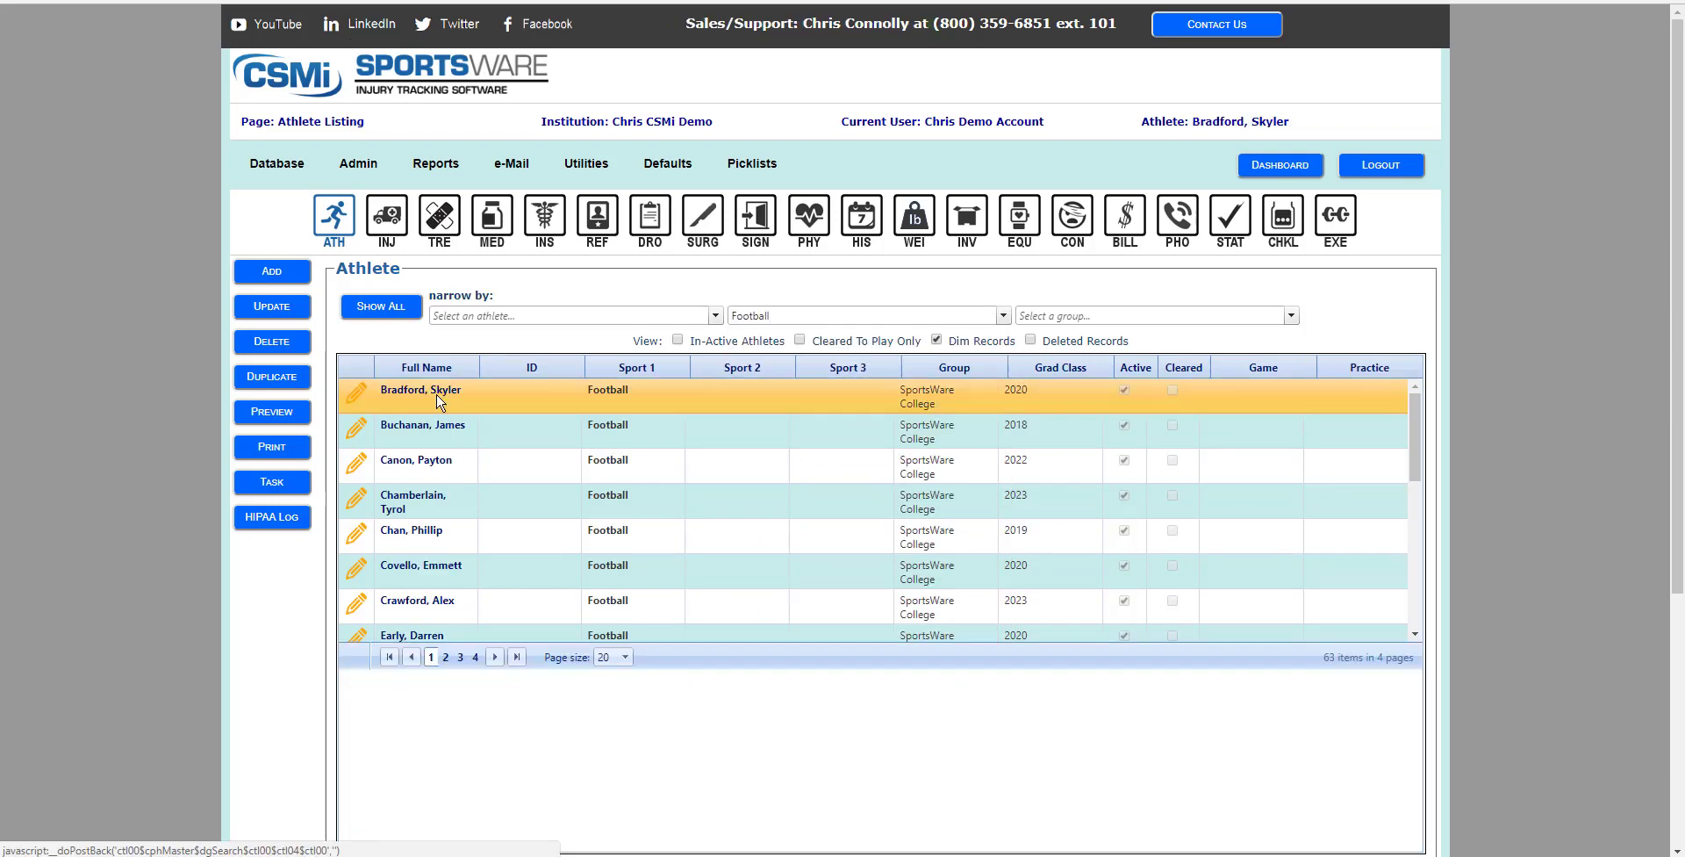
pyautogui.click(272, 306)
# Step: Set the athlete's Sport 1 to the highlighted option Football (M), save the record and acknowledge the required-fields notice
pyautogui.scroll(-3, 1069, 530)
pyautogui.click(1070, 509)
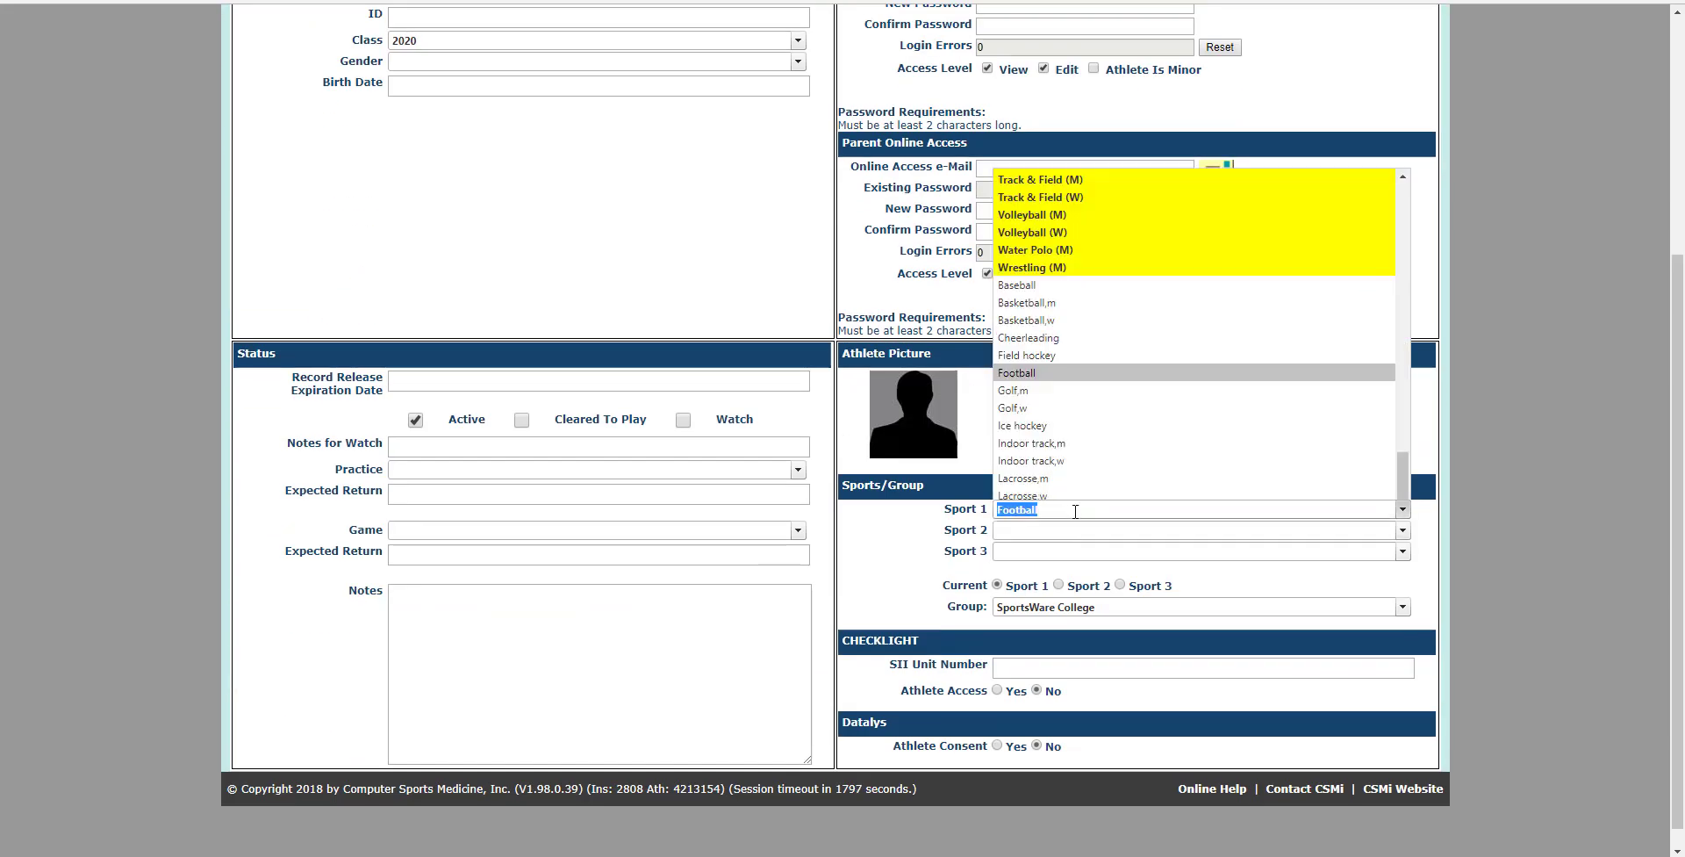
pyautogui.scroll(10, 1073, 379)
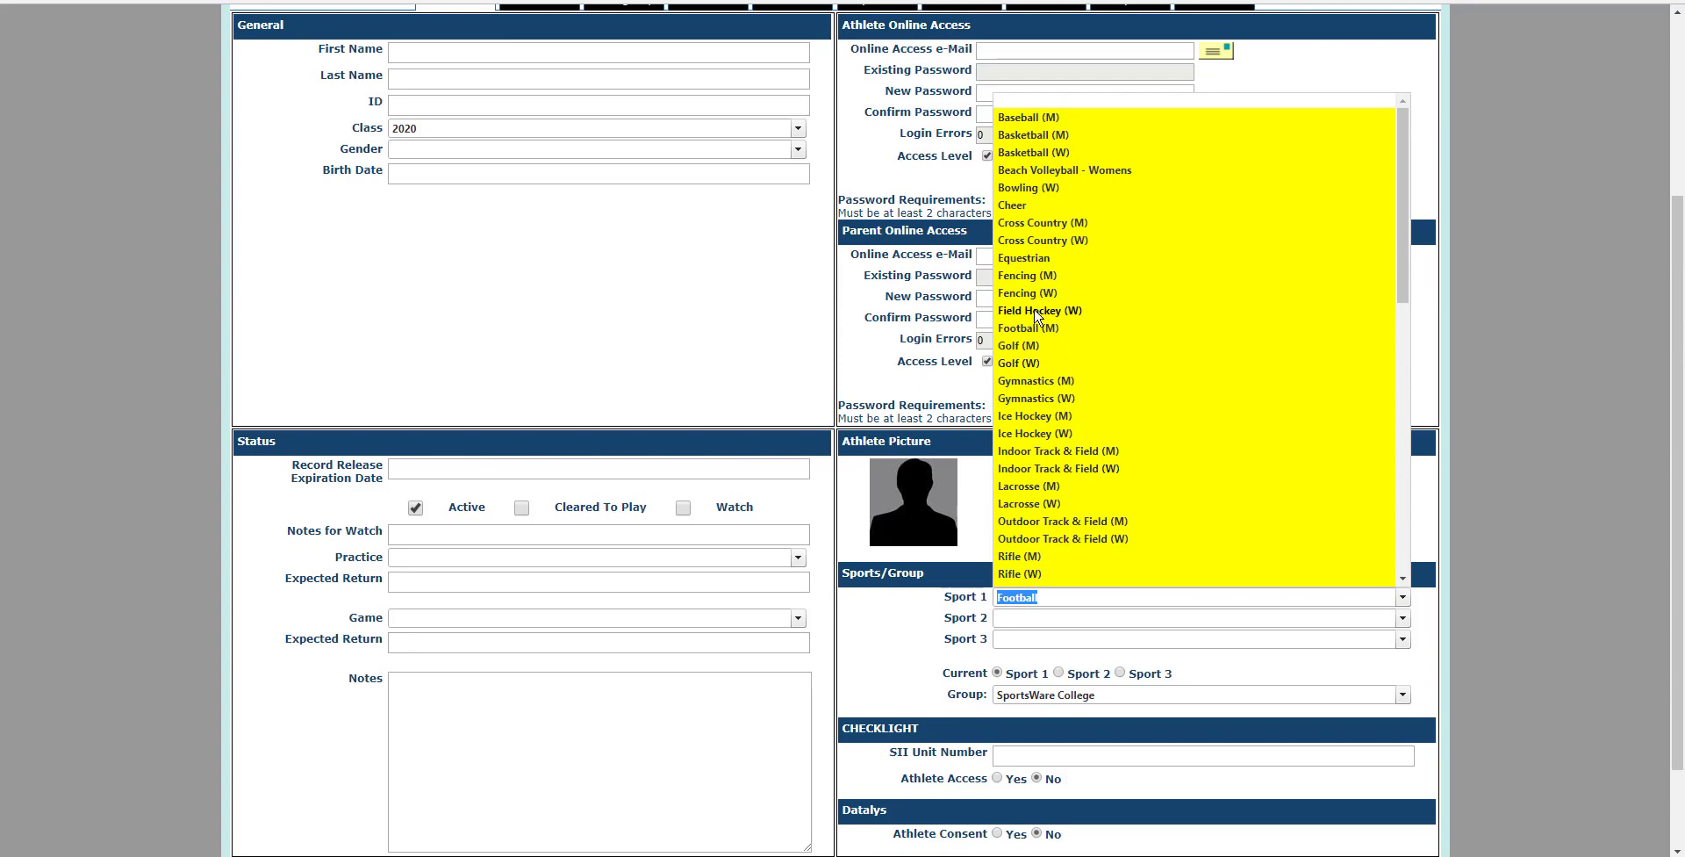
pyautogui.click(1032, 327)
pyautogui.scroll(2, 1277, 353)
pyautogui.click(1245, 73)
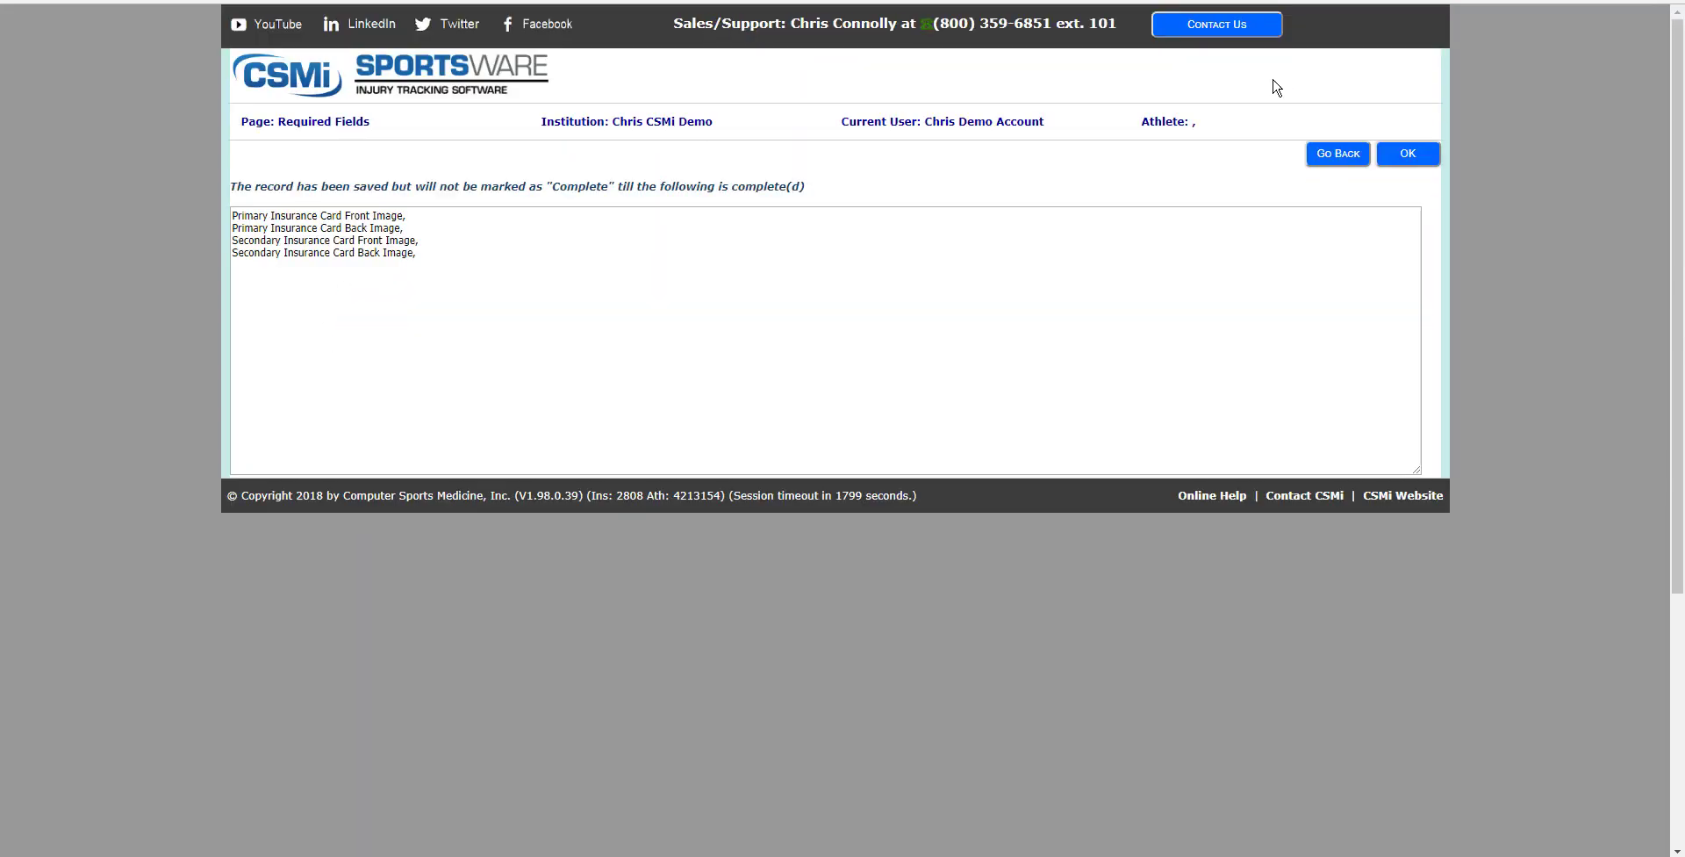
pyautogui.click(1403, 162)
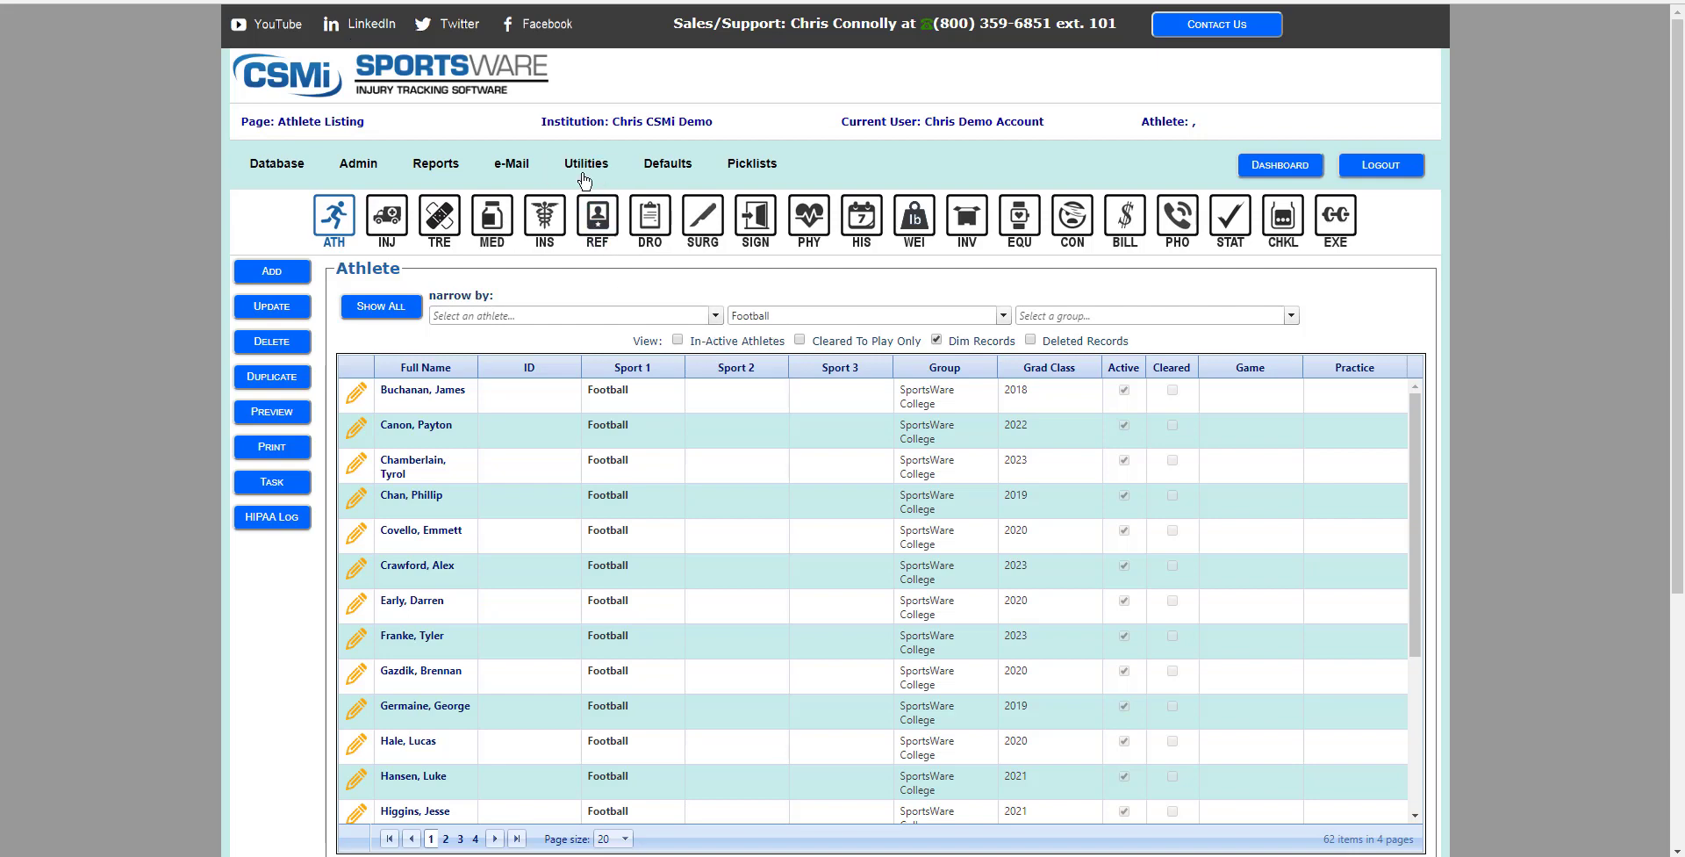
# Step: Open the Replace utility and choose Sport1 as the field to replace in the Athlete database
pyautogui.moveTo(584, 178)
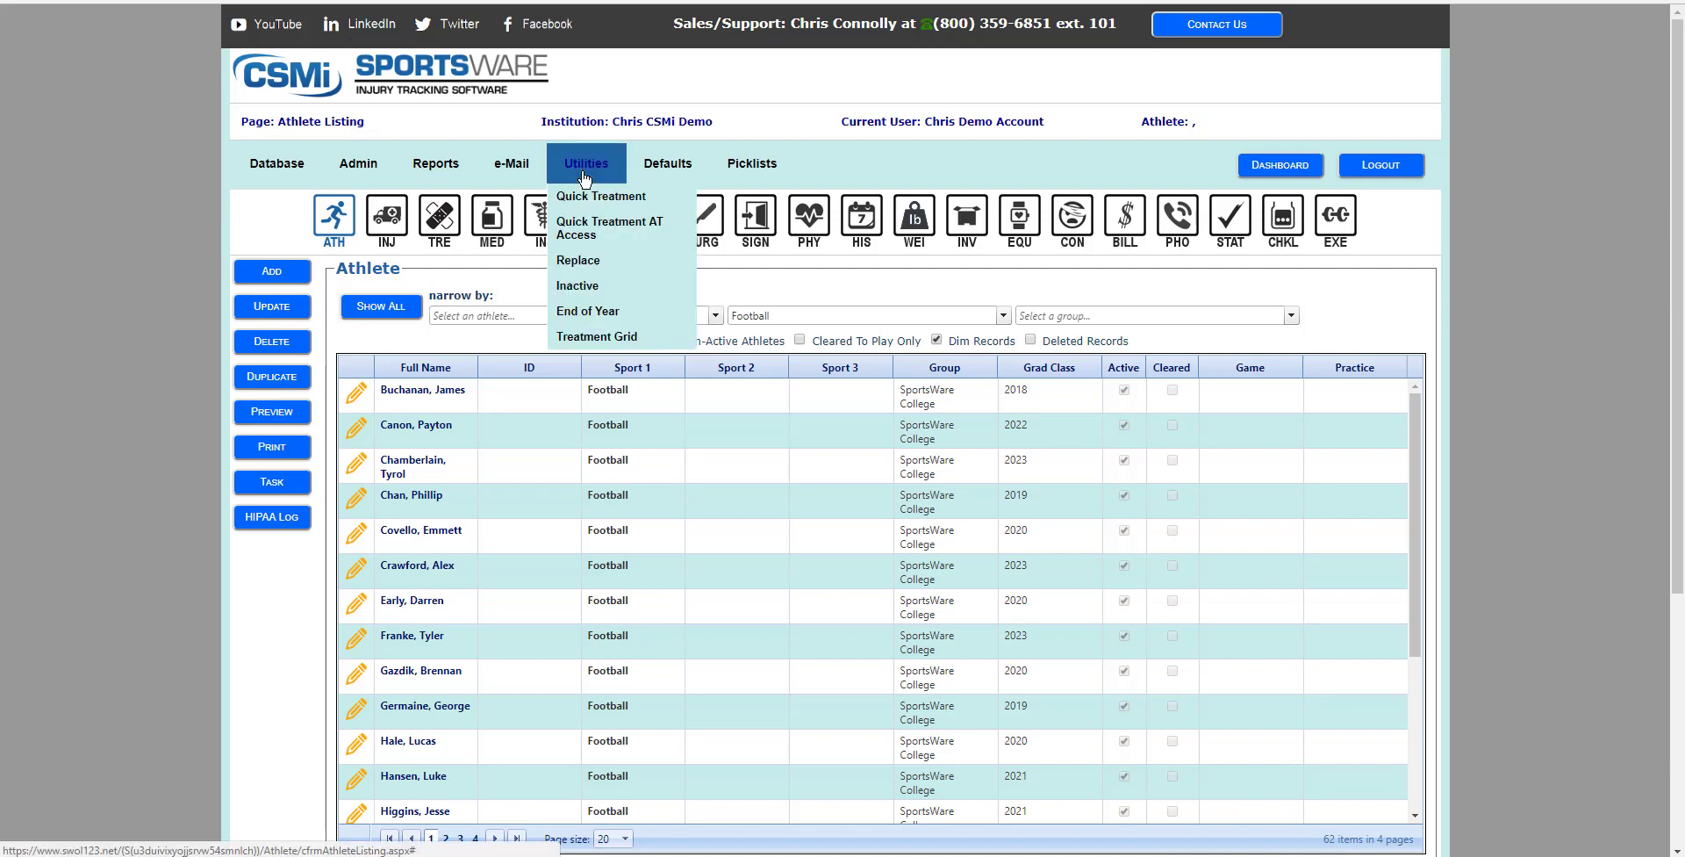
pyautogui.click(591, 268)
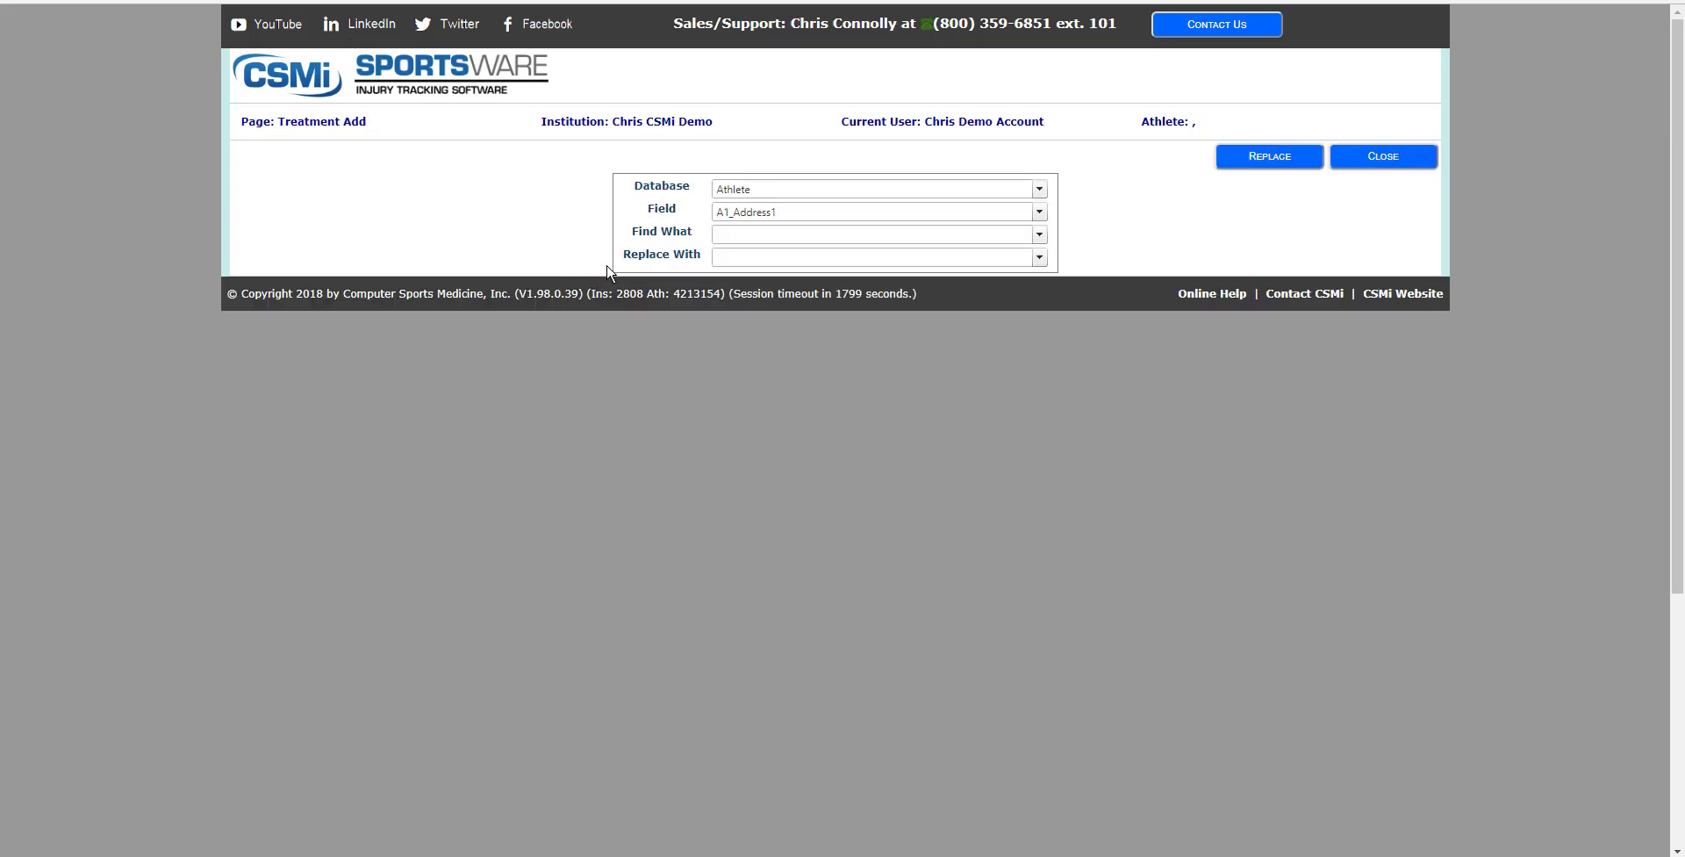
pyautogui.click(752, 211)
pyautogui.moveTo(1040, 297); pyautogui.dragTo(1042, 772)
pyautogui.click(787, 608)
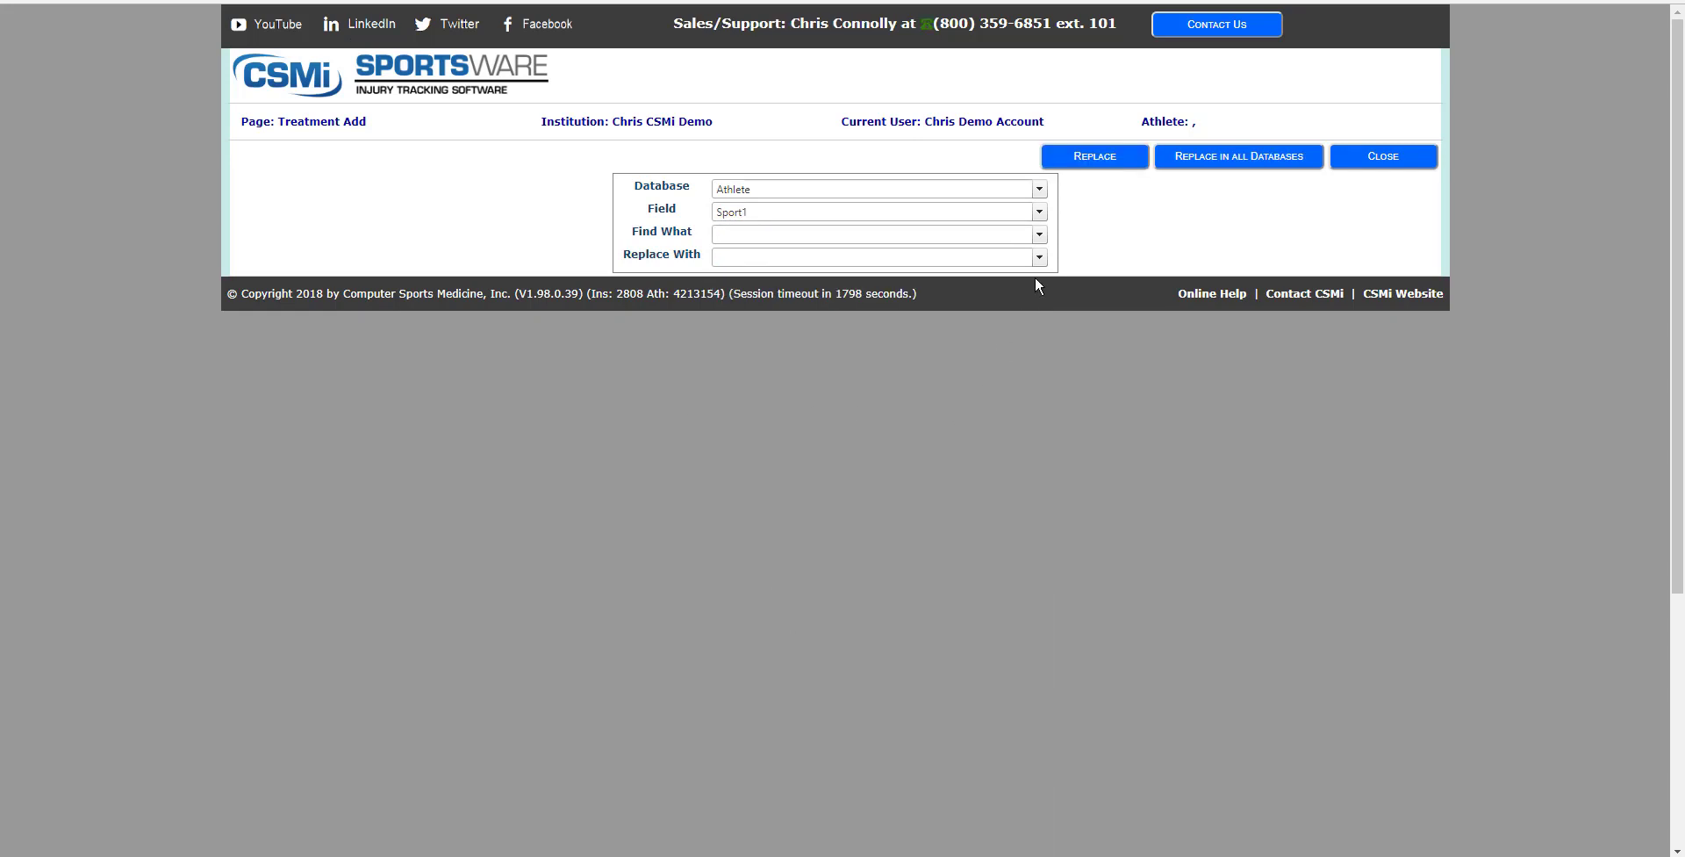
# Step: Replace the Sport1 value Baseball with Baseball (M) in all databases and confirm the change
pyautogui.click(1039, 235)
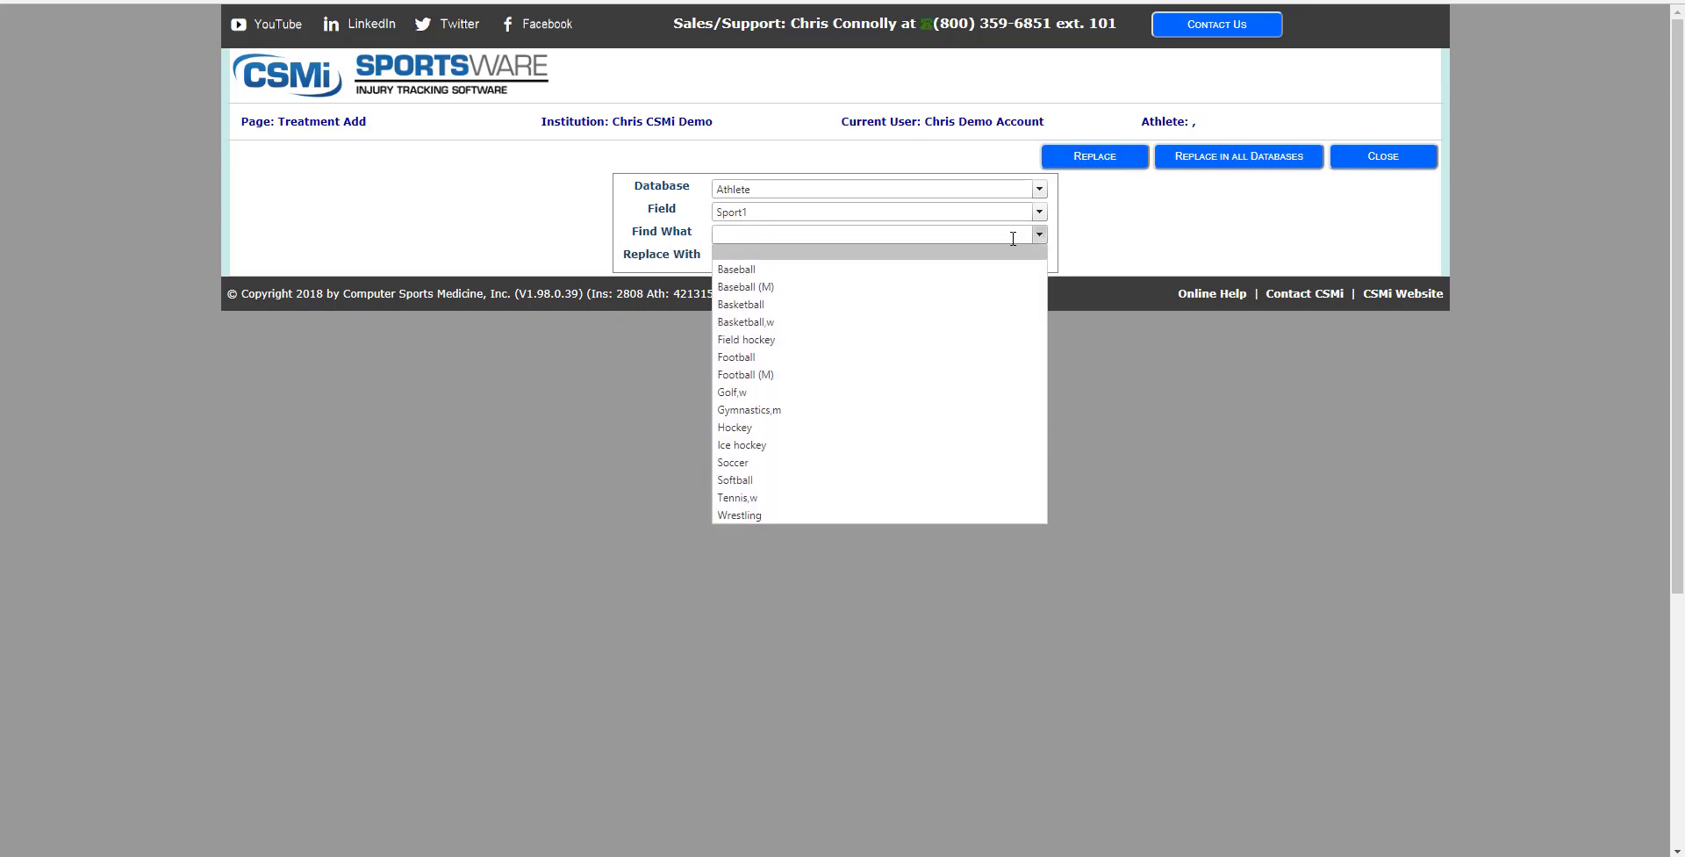
pyautogui.click(777, 269)
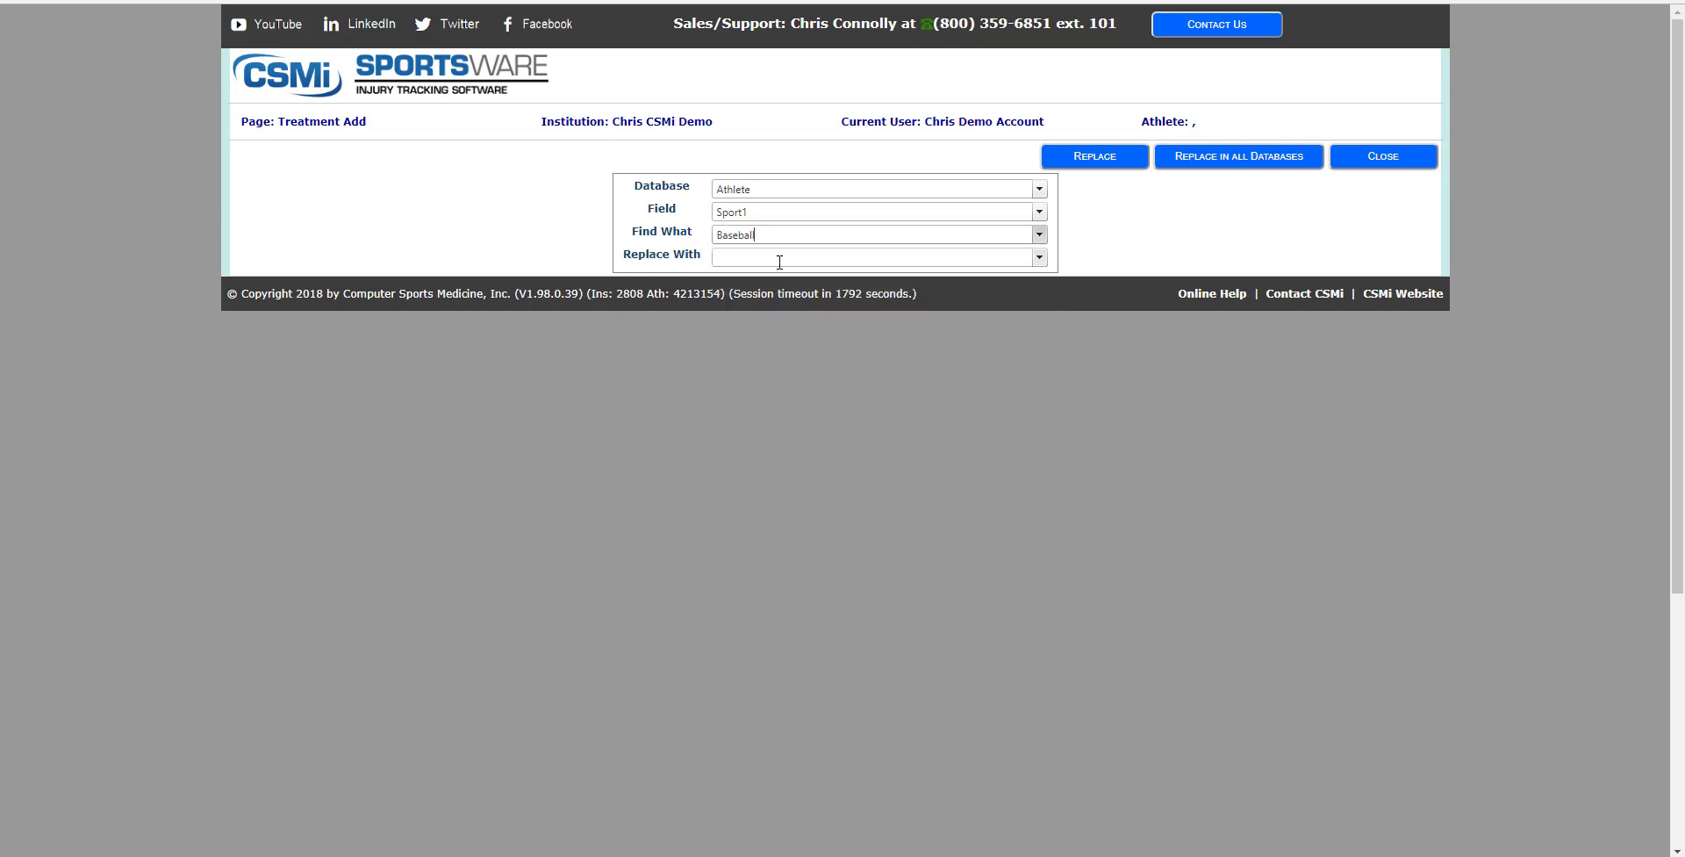
pyautogui.click(782, 256)
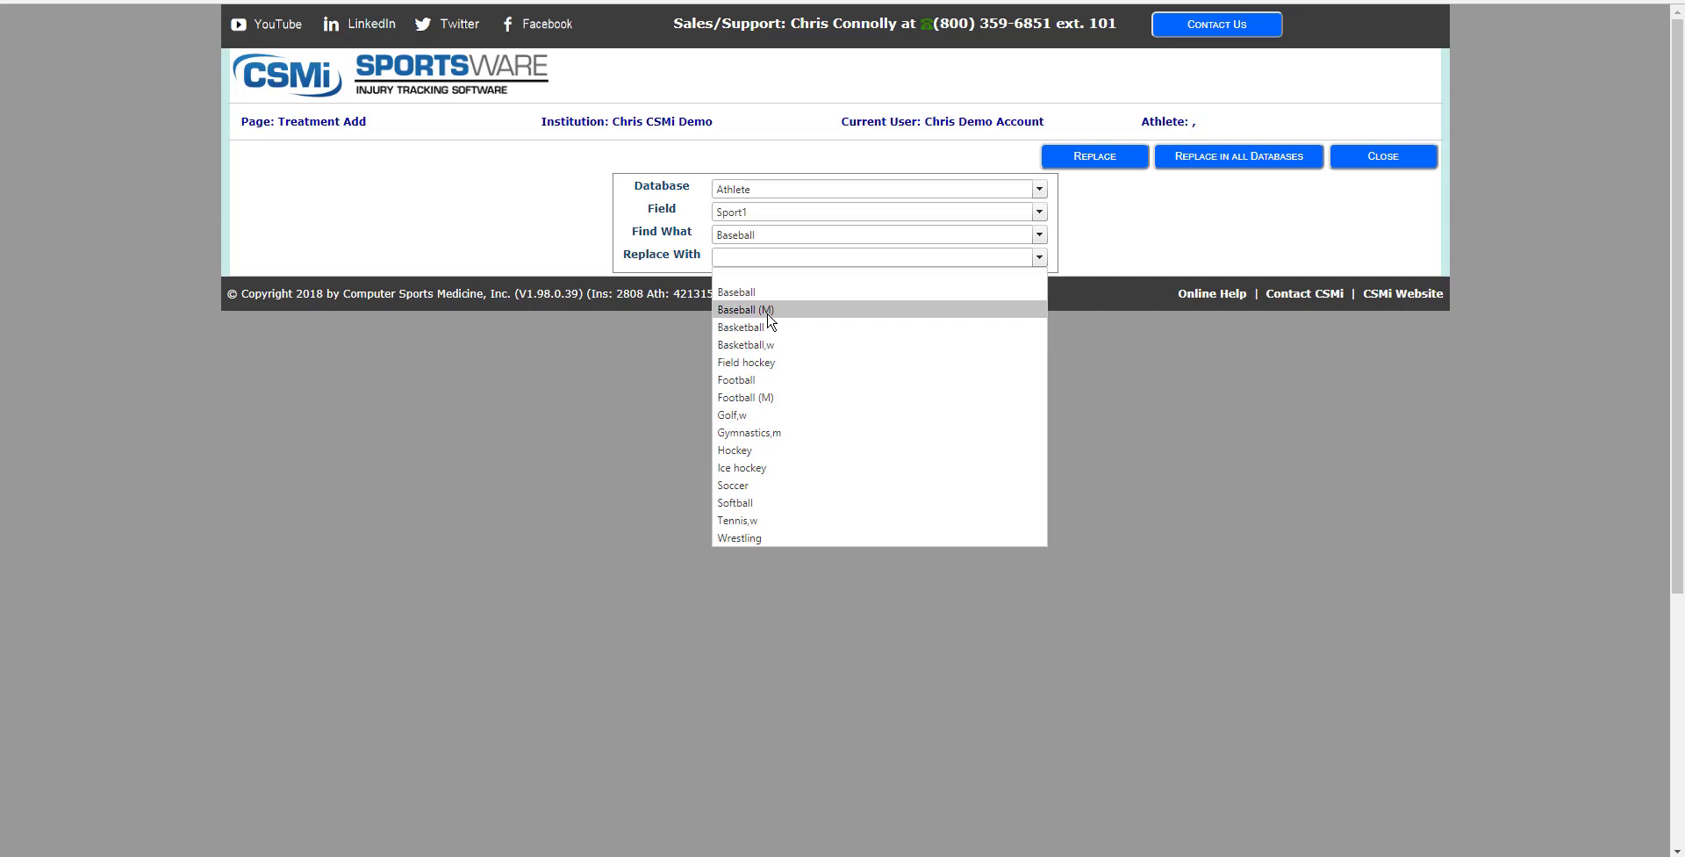
pyautogui.click(768, 312)
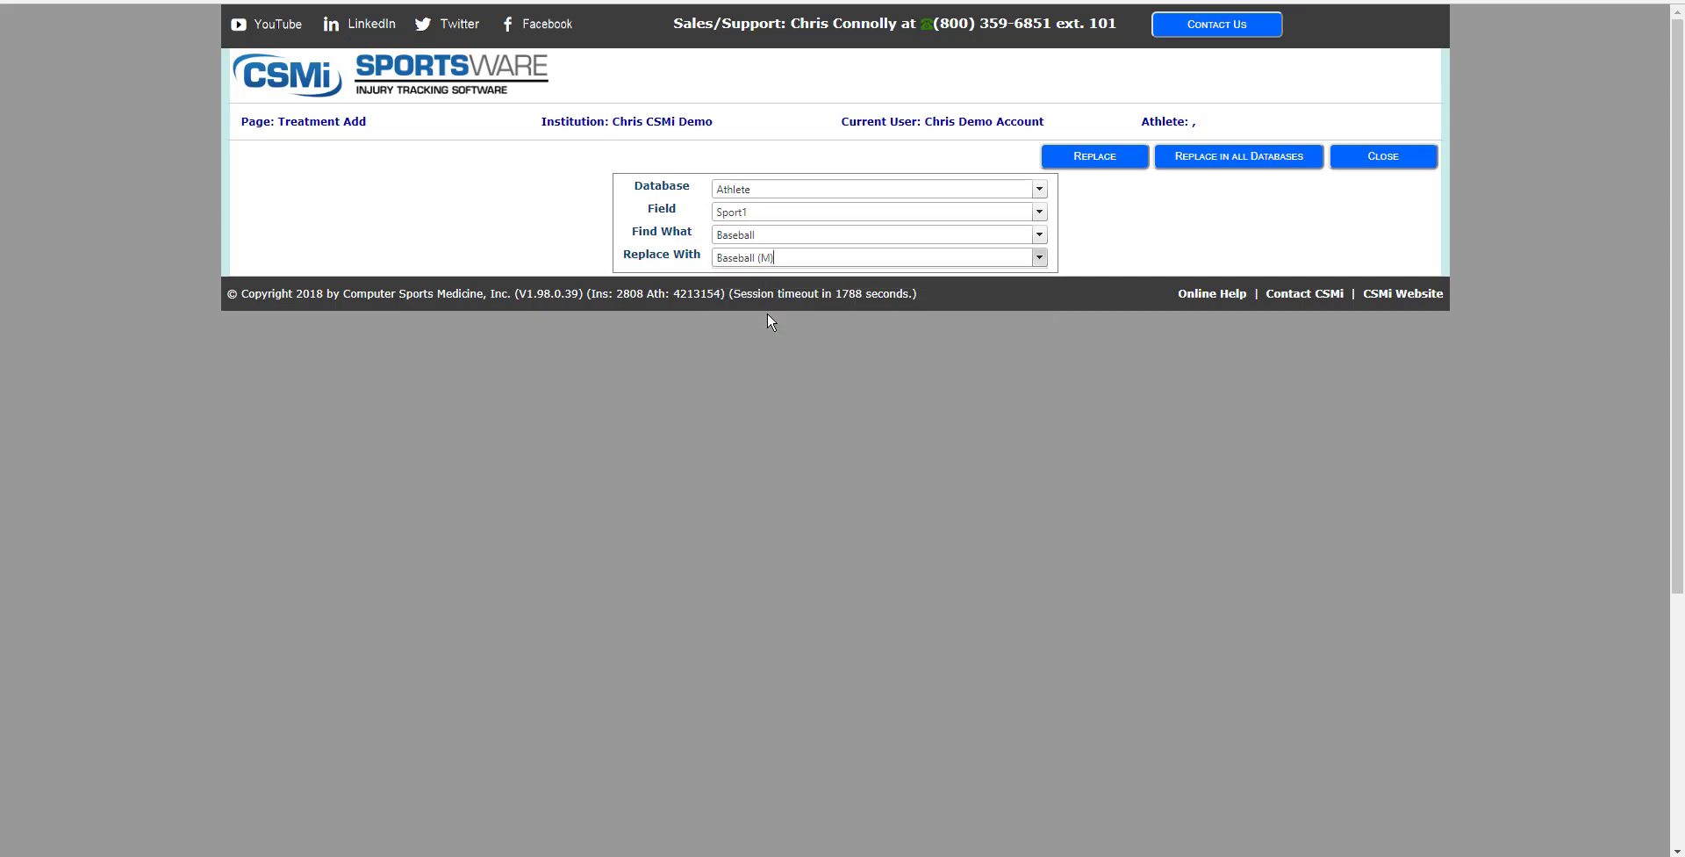
pyautogui.click(1240, 158)
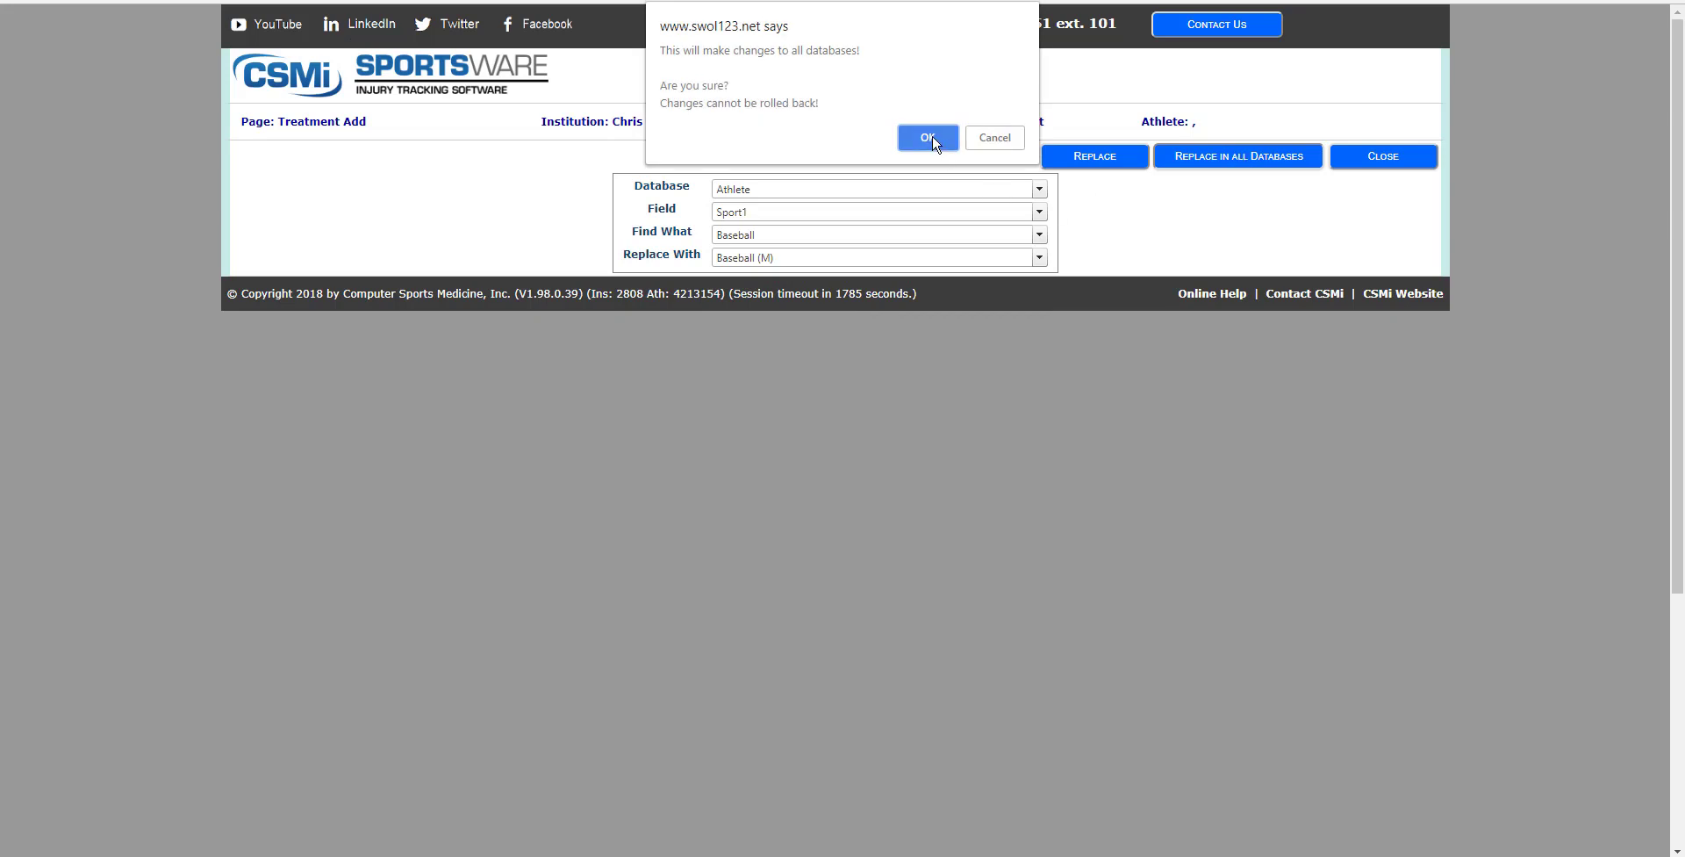
pyautogui.click(930, 140)
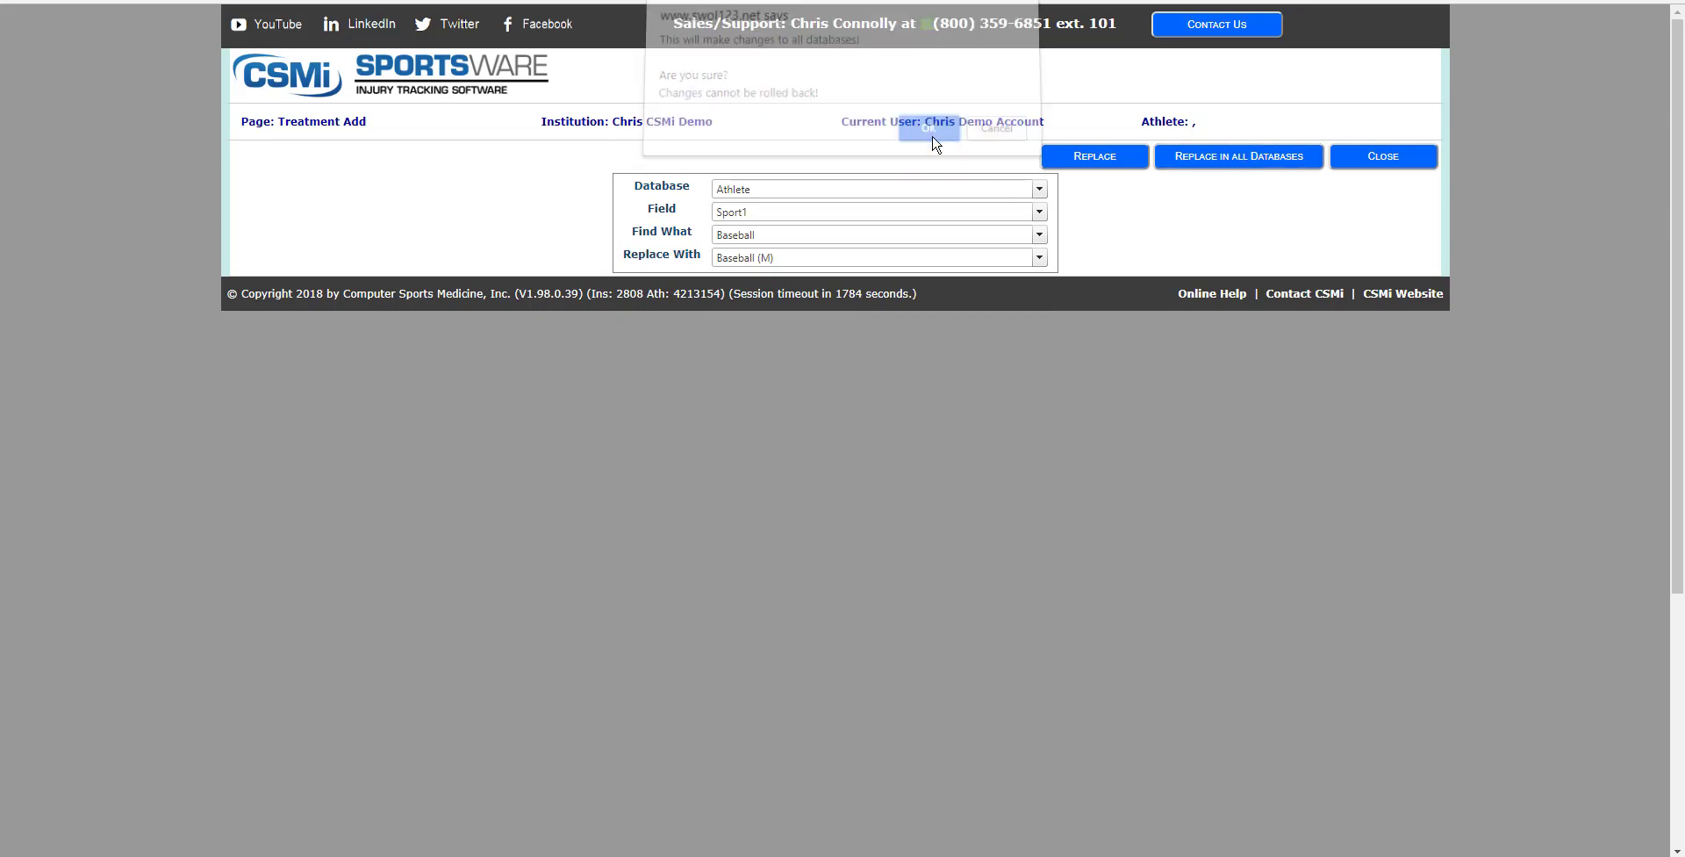
# Step: Replace the Sport1 value Football with Football (M) in all databases, confirm the change and close the Replace utility
pyautogui.click(954, 235)
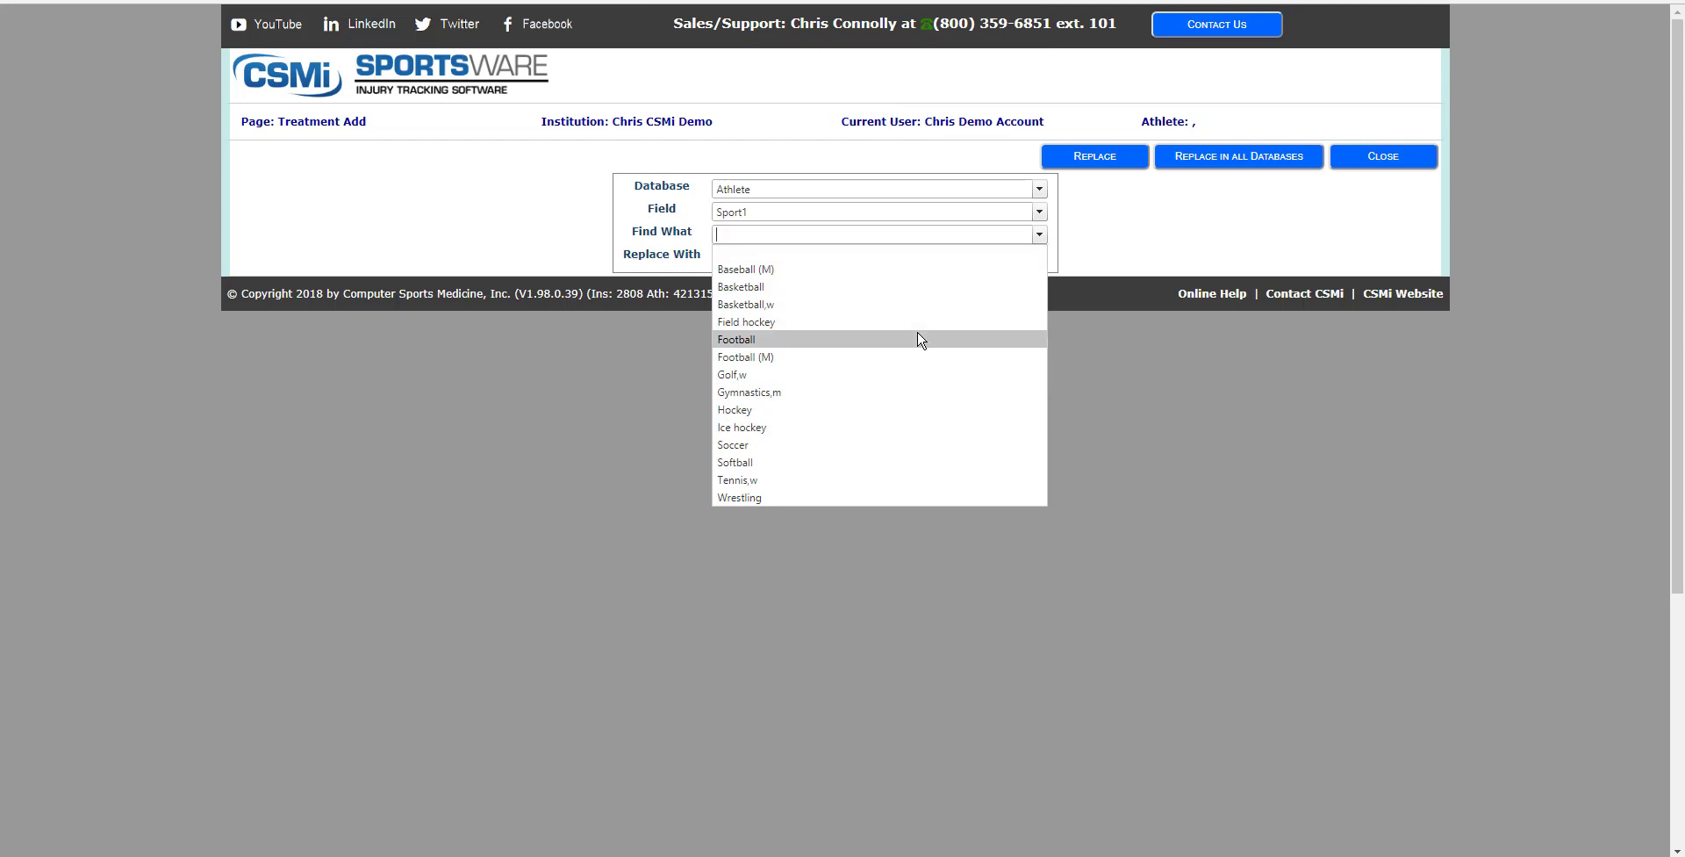
pyautogui.click(920, 339)
pyautogui.click(809, 258)
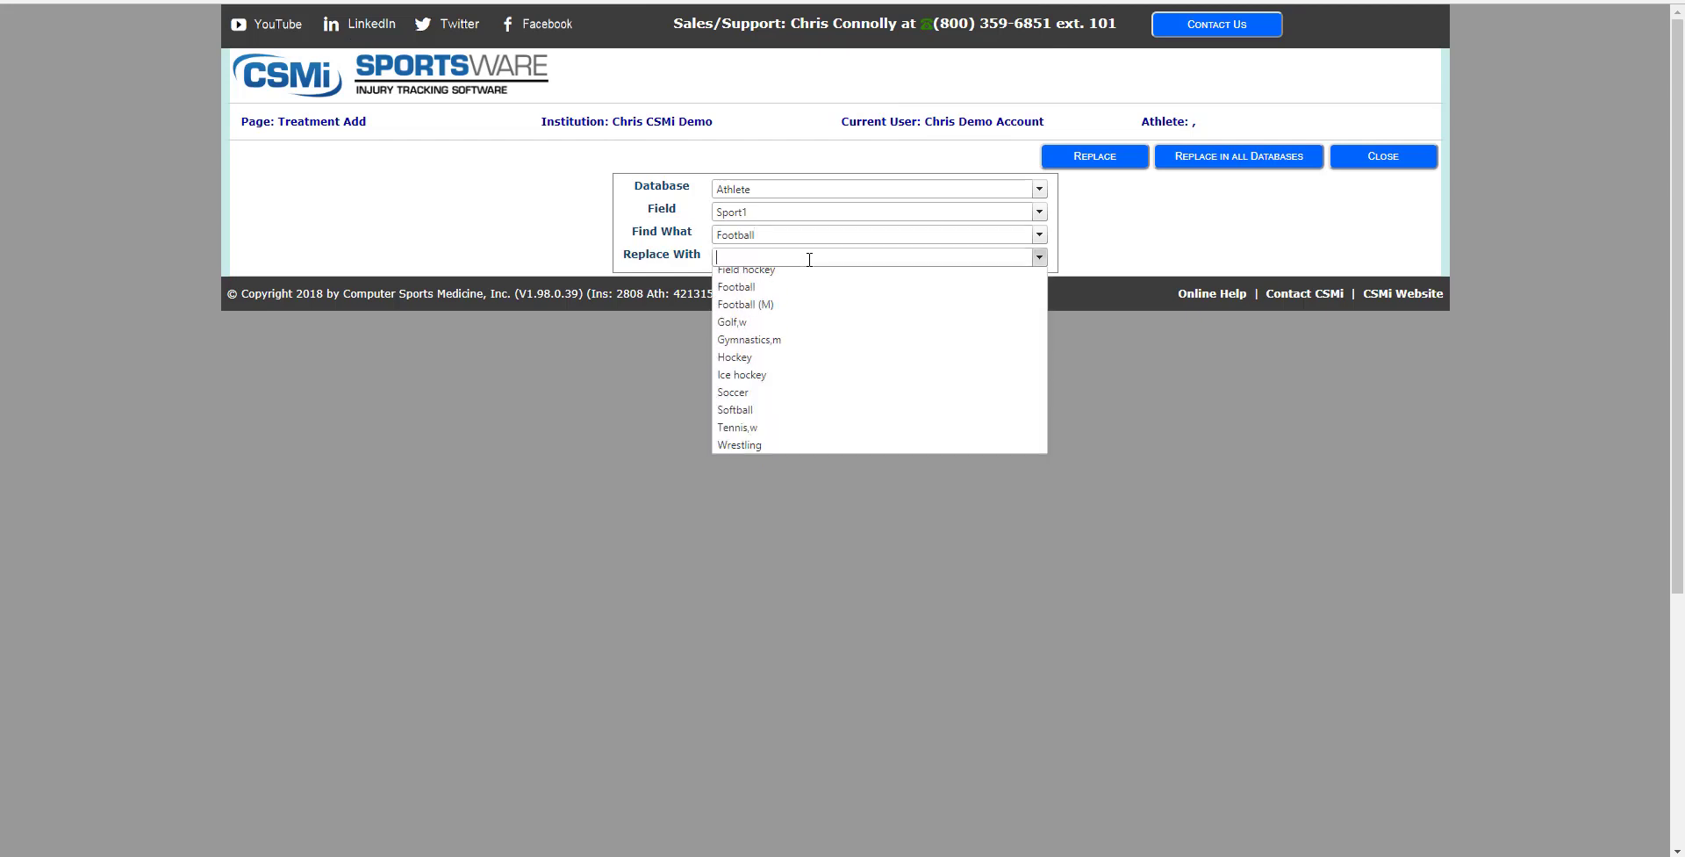
pyautogui.click(793, 384)
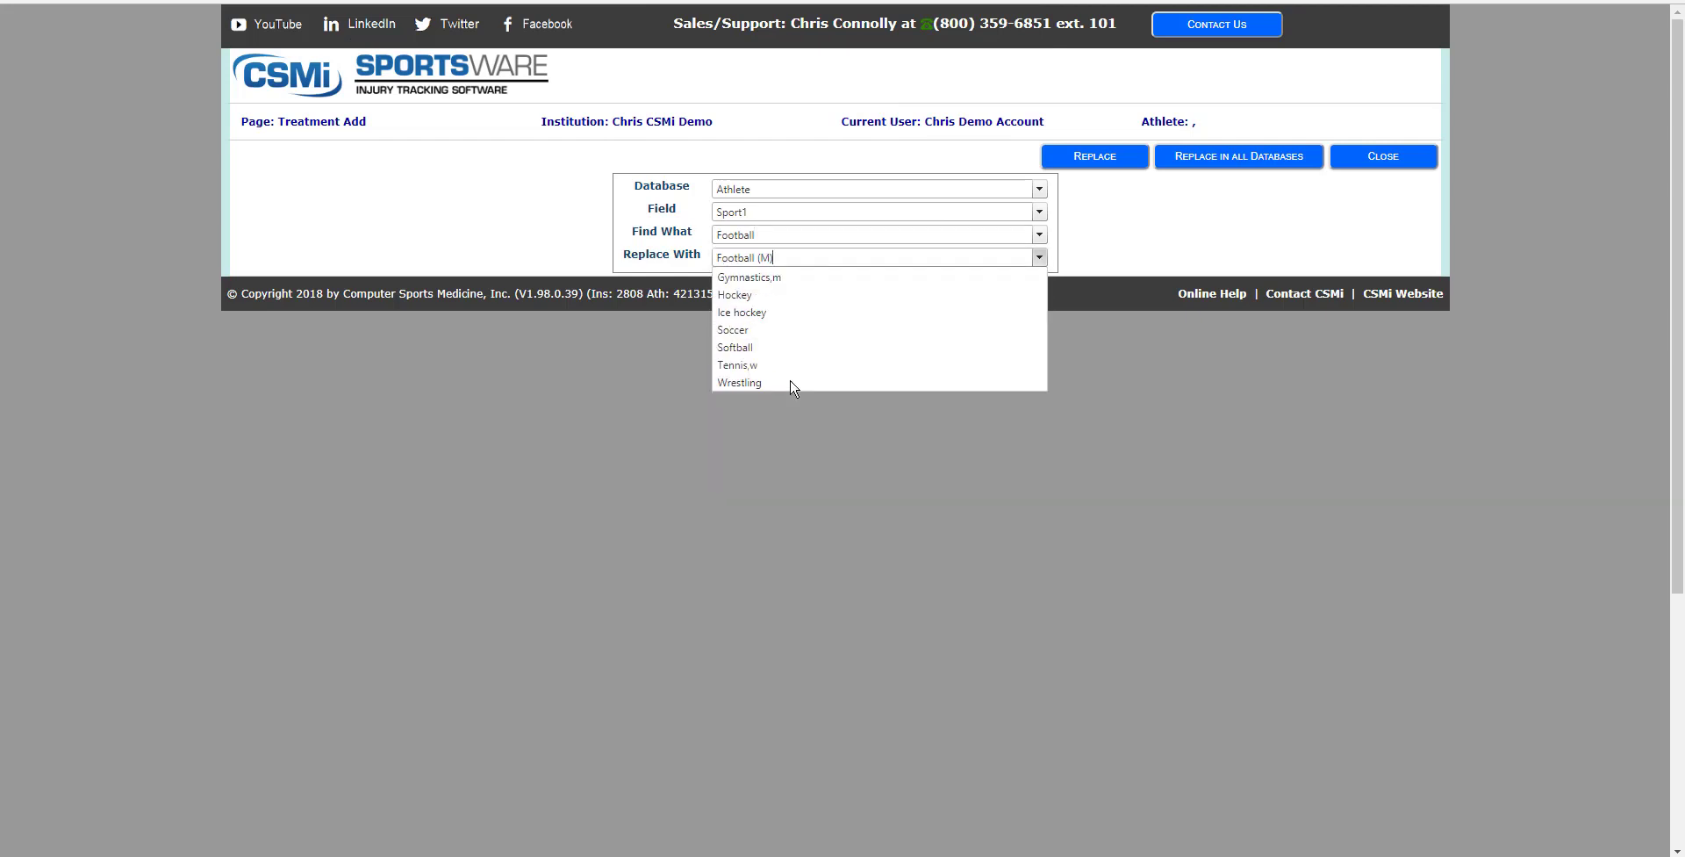
pyautogui.click(1247, 168)
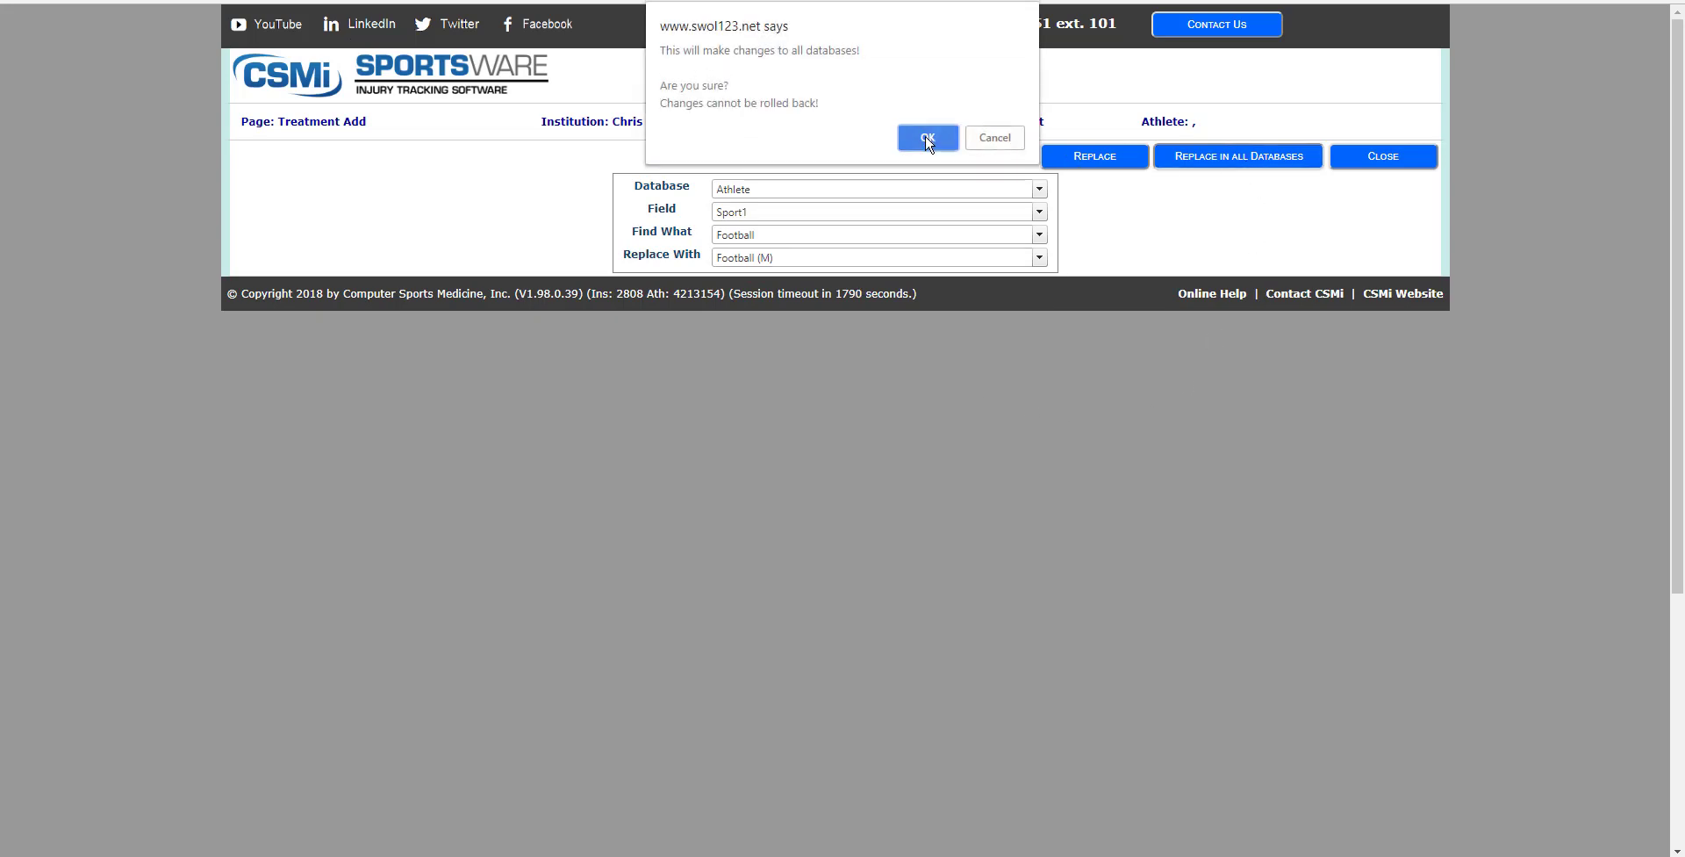
pyautogui.click(927, 140)
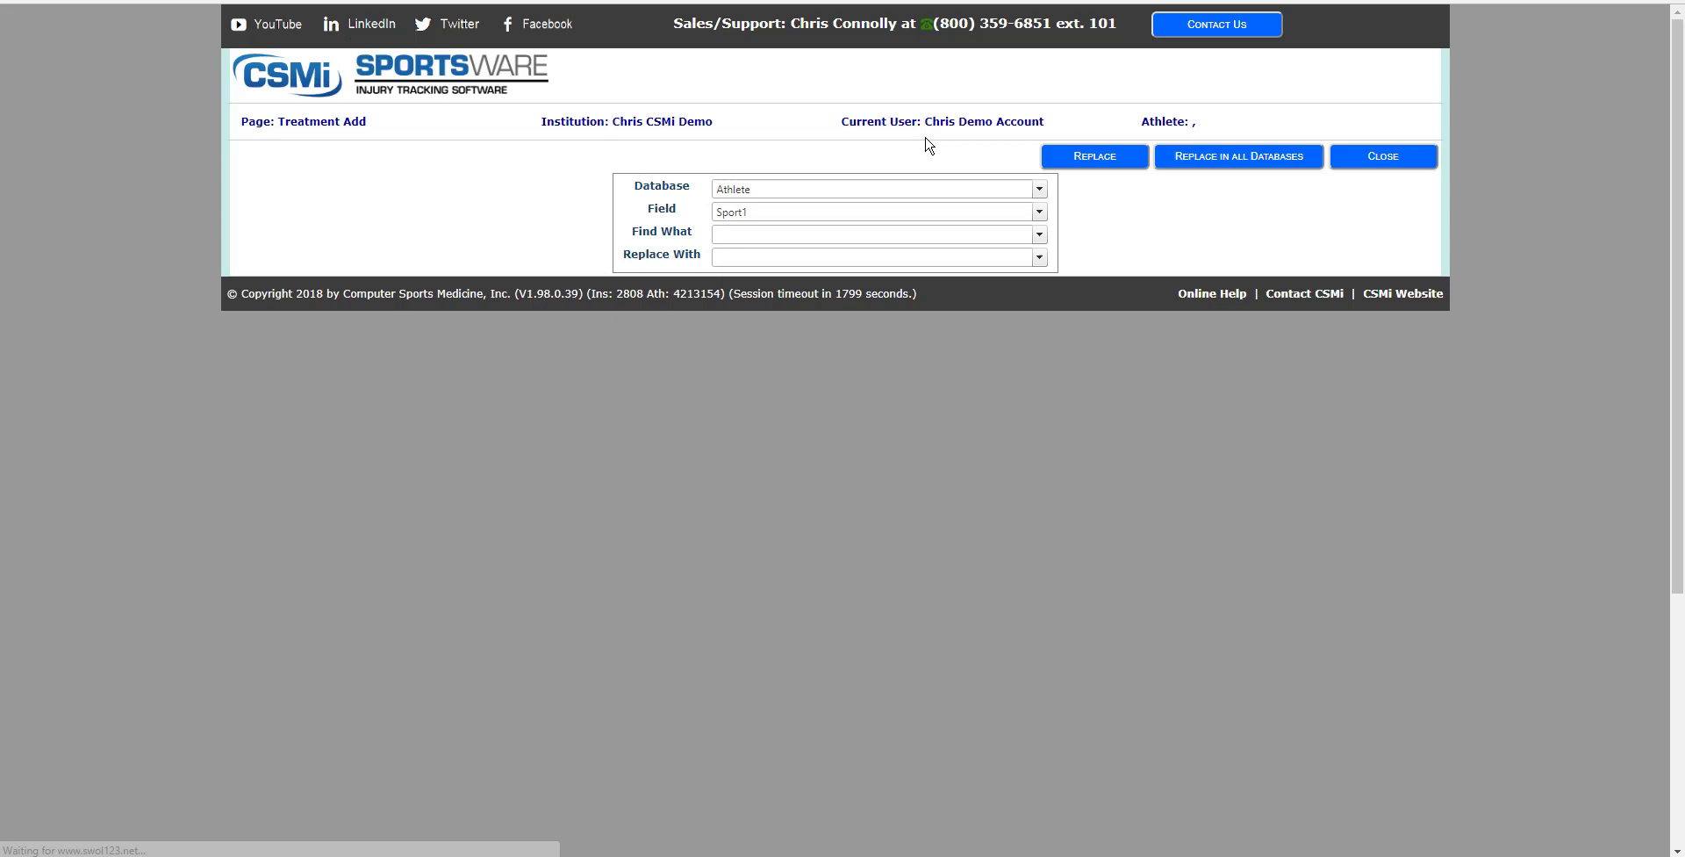
pyautogui.click(1382, 166)
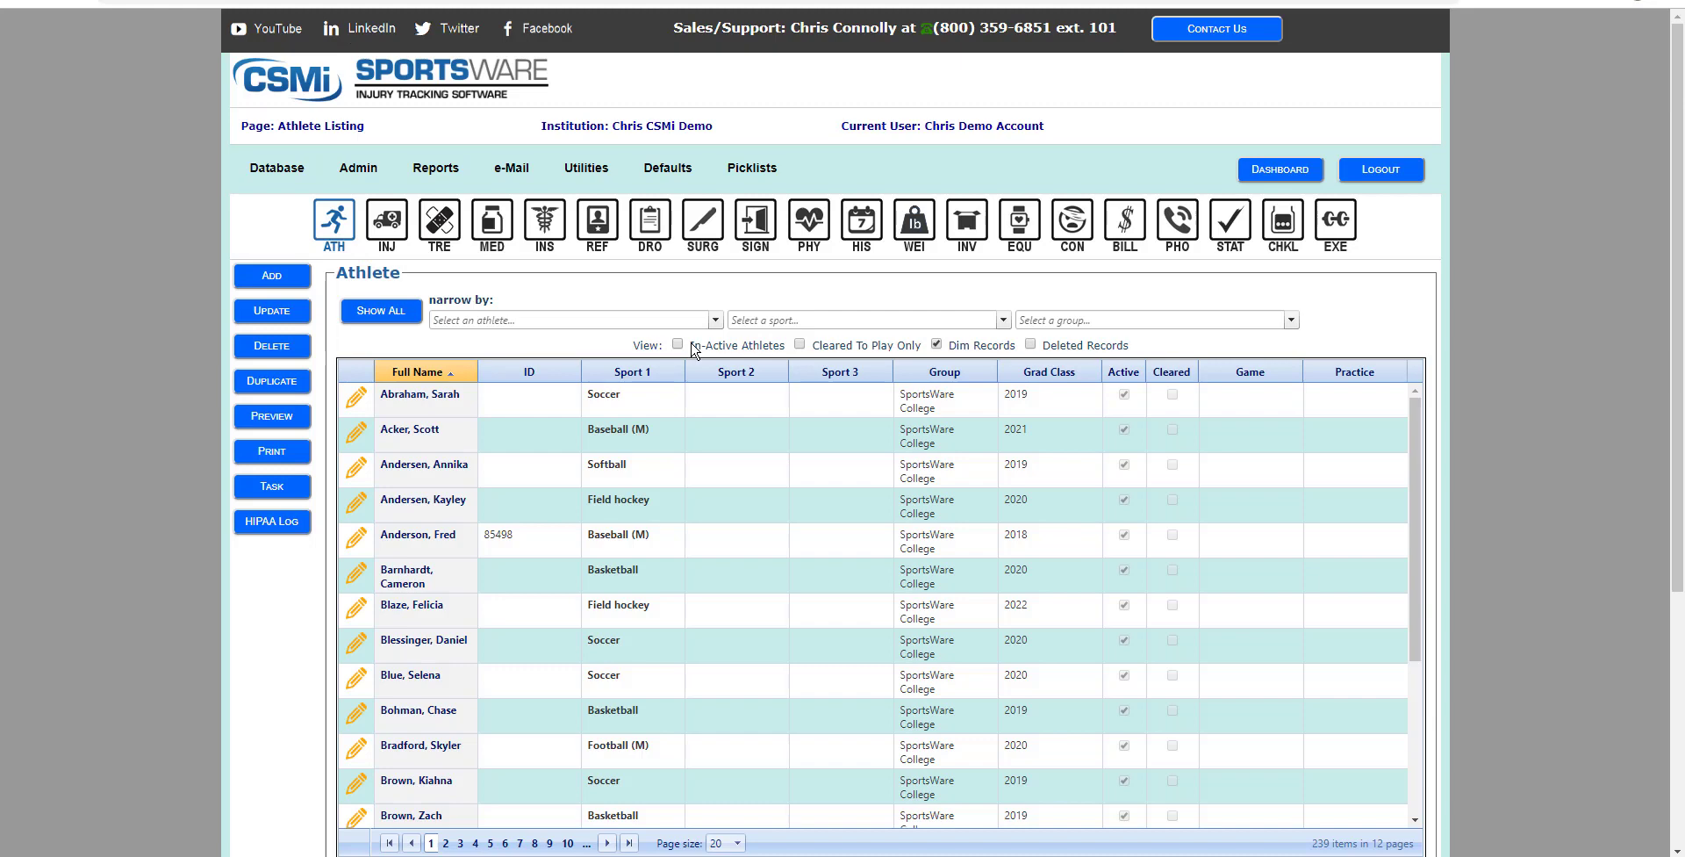
# Step: Open the Coach Football account from the users listing for updating
pyautogui.moveTo(363, 176)
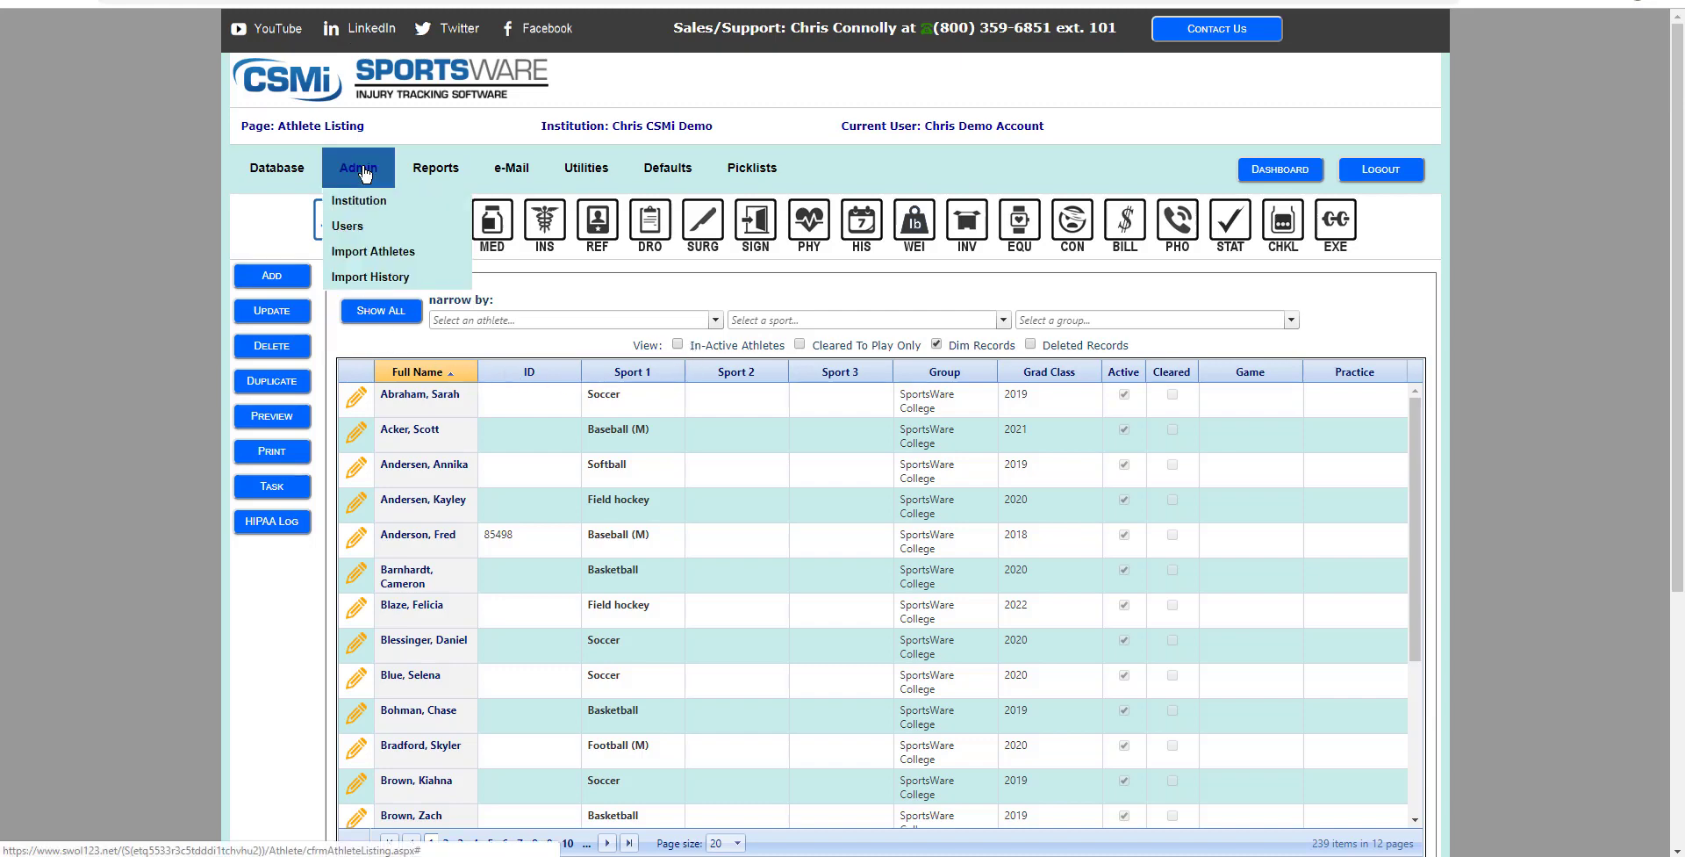
pyautogui.click(351, 227)
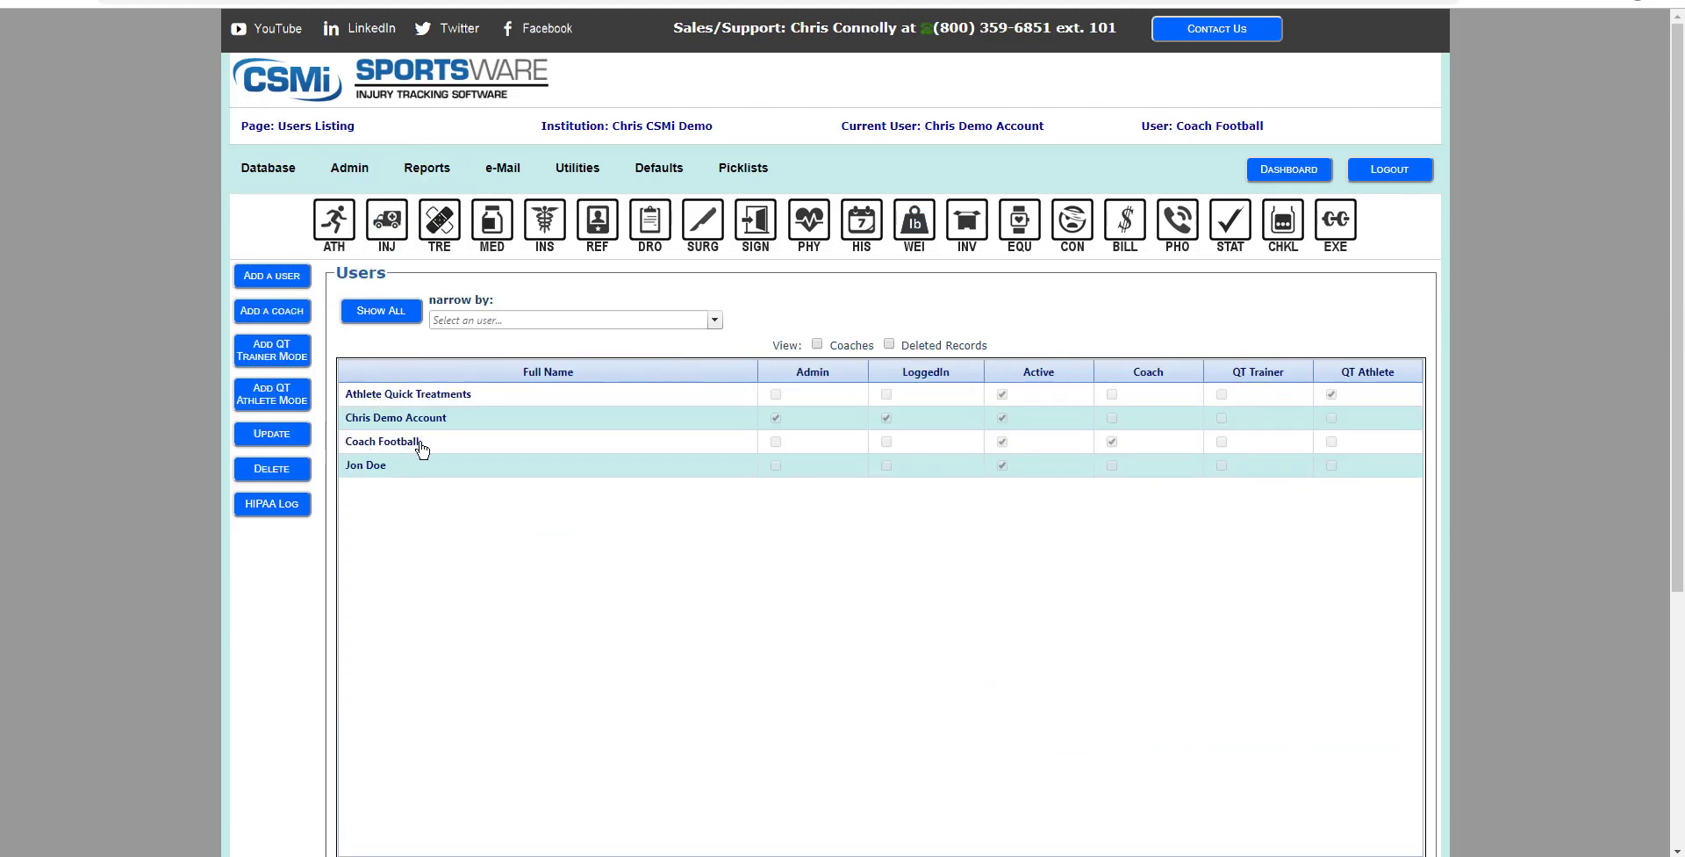
pyautogui.click(506, 450)
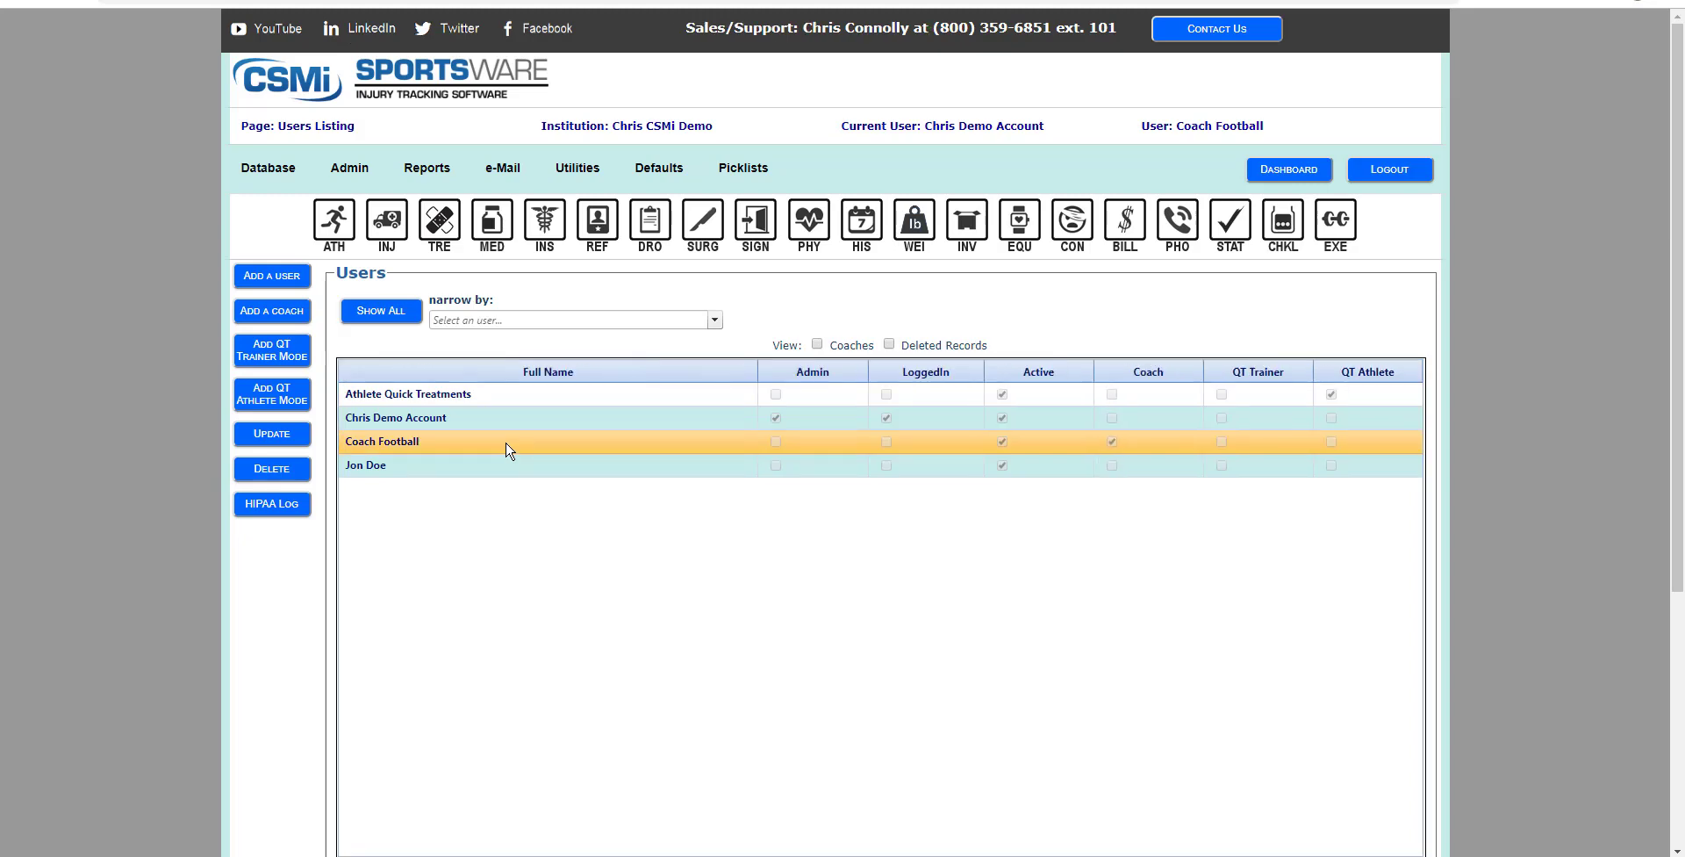
pyautogui.click(288, 437)
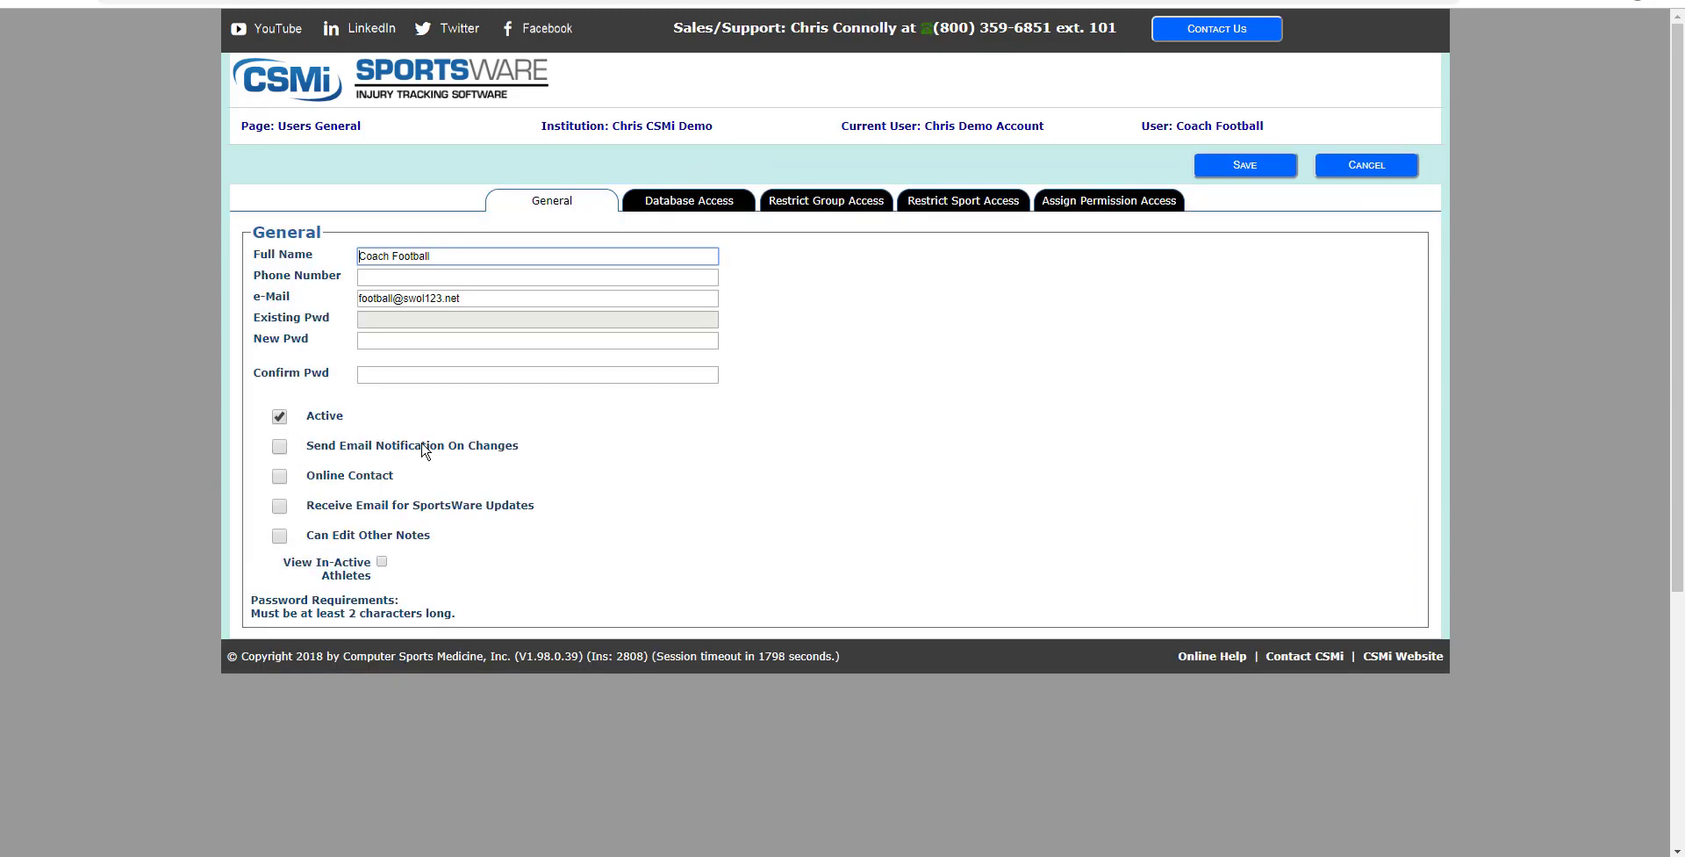
# Step: Select Football (M) in the coach's restricted sport access and save the user record
pyautogui.click(932, 207)
pyautogui.scroll(-1, 645, 351)
pyautogui.scroll(-5, 643, 353)
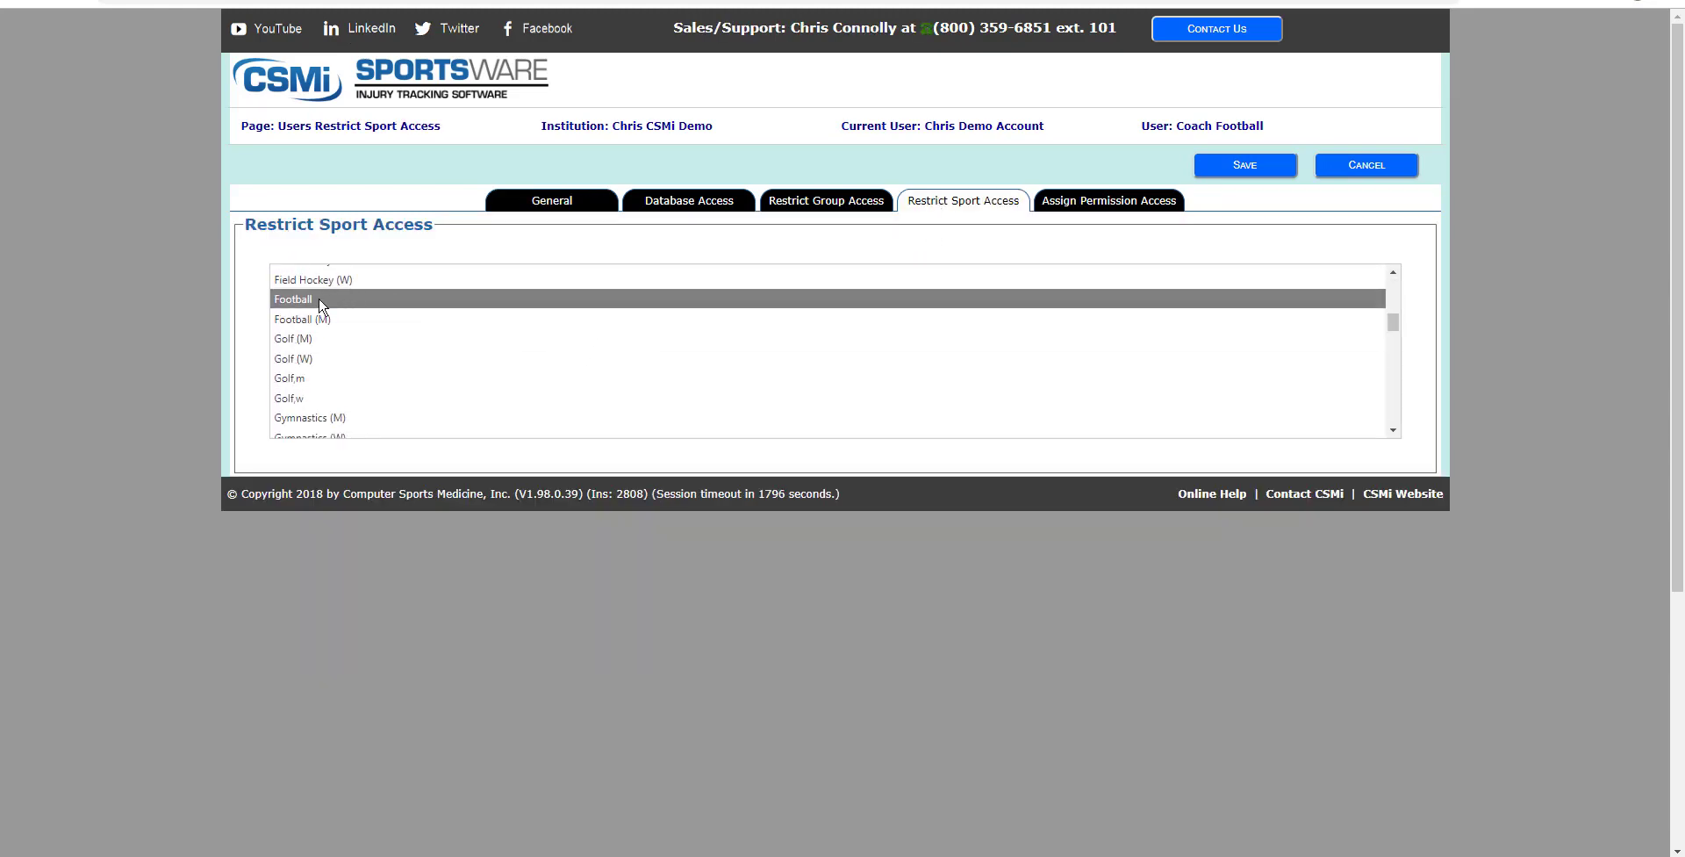
pyautogui.click(307, 322)
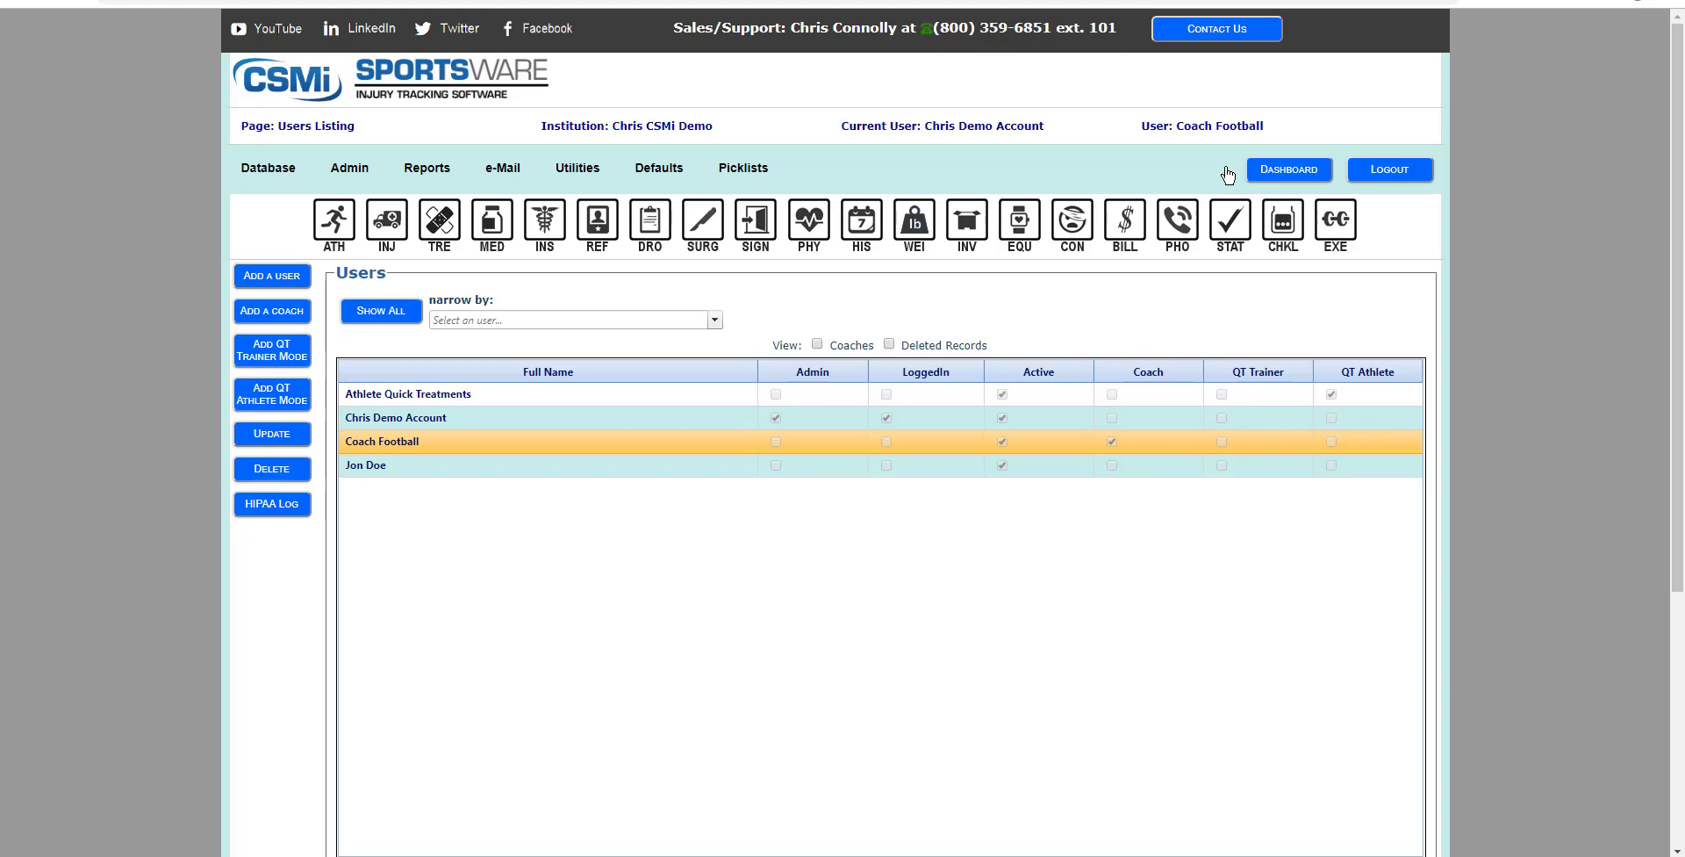
# Step: Return to the dashboard, open the Multi Level picklist and select its Sport category
pyautogui.click(1287, 168)
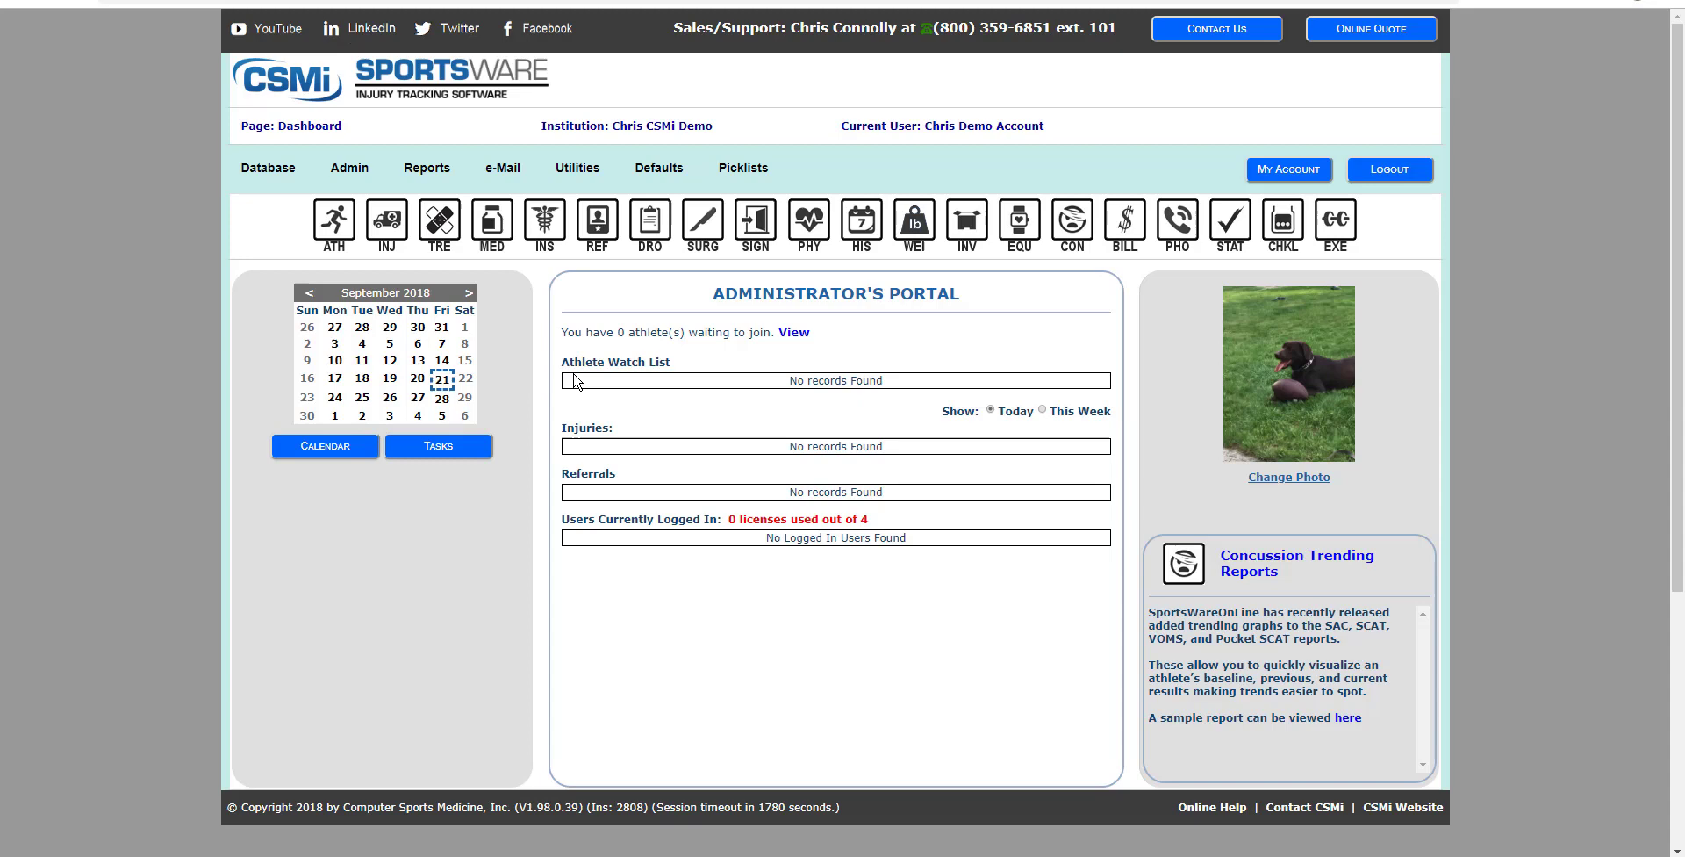
pyautogui.moveTo(743, 169)
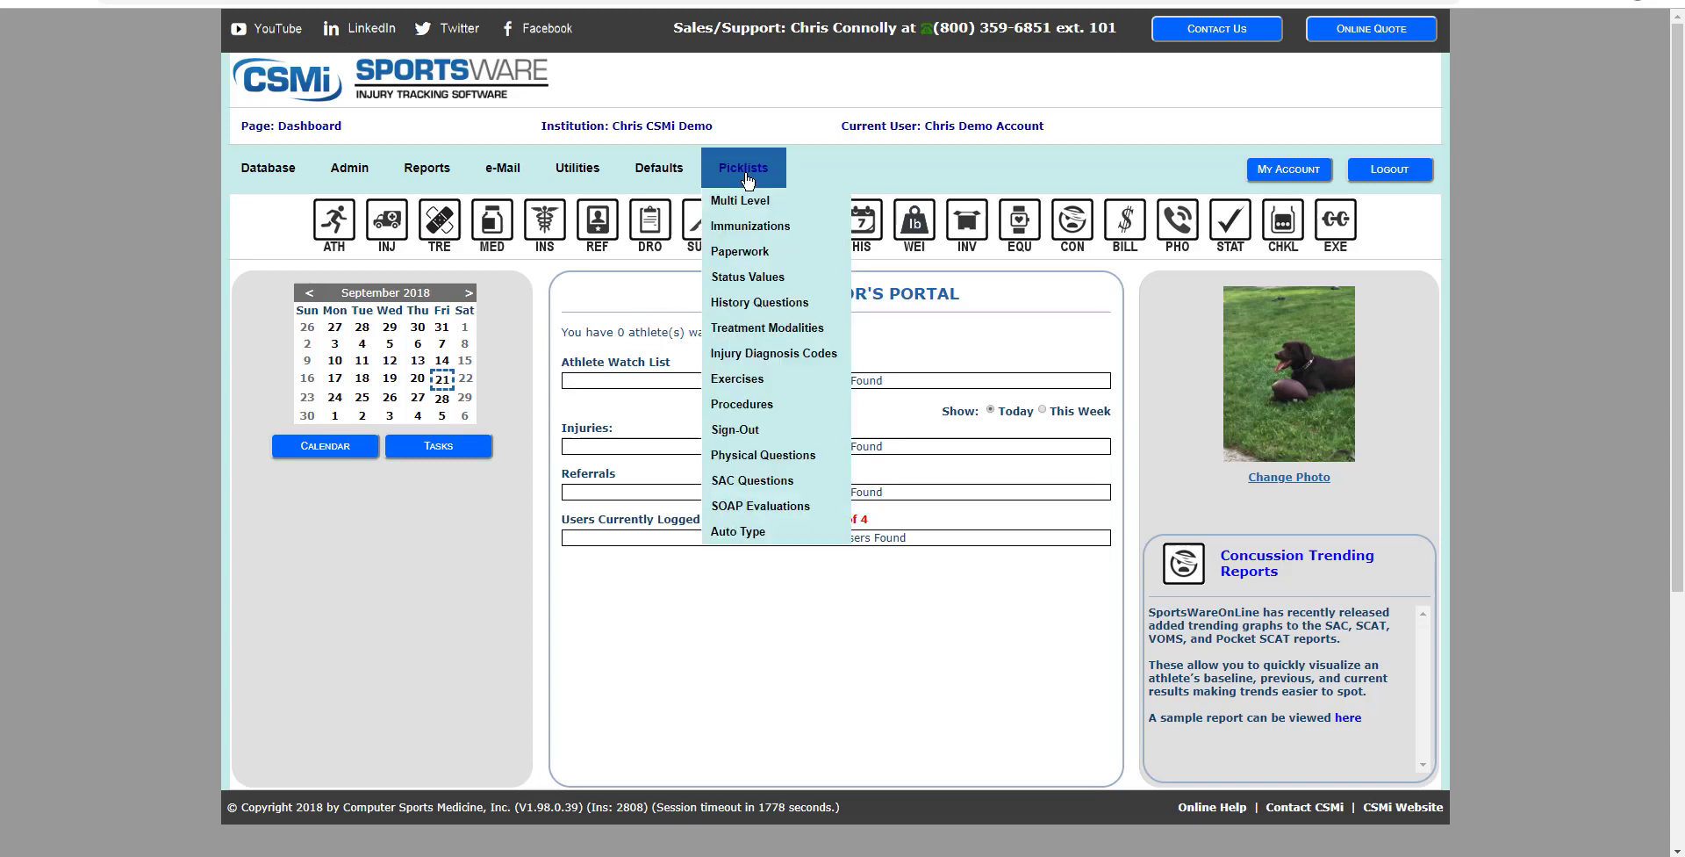
pyautogui.click(753, 200)
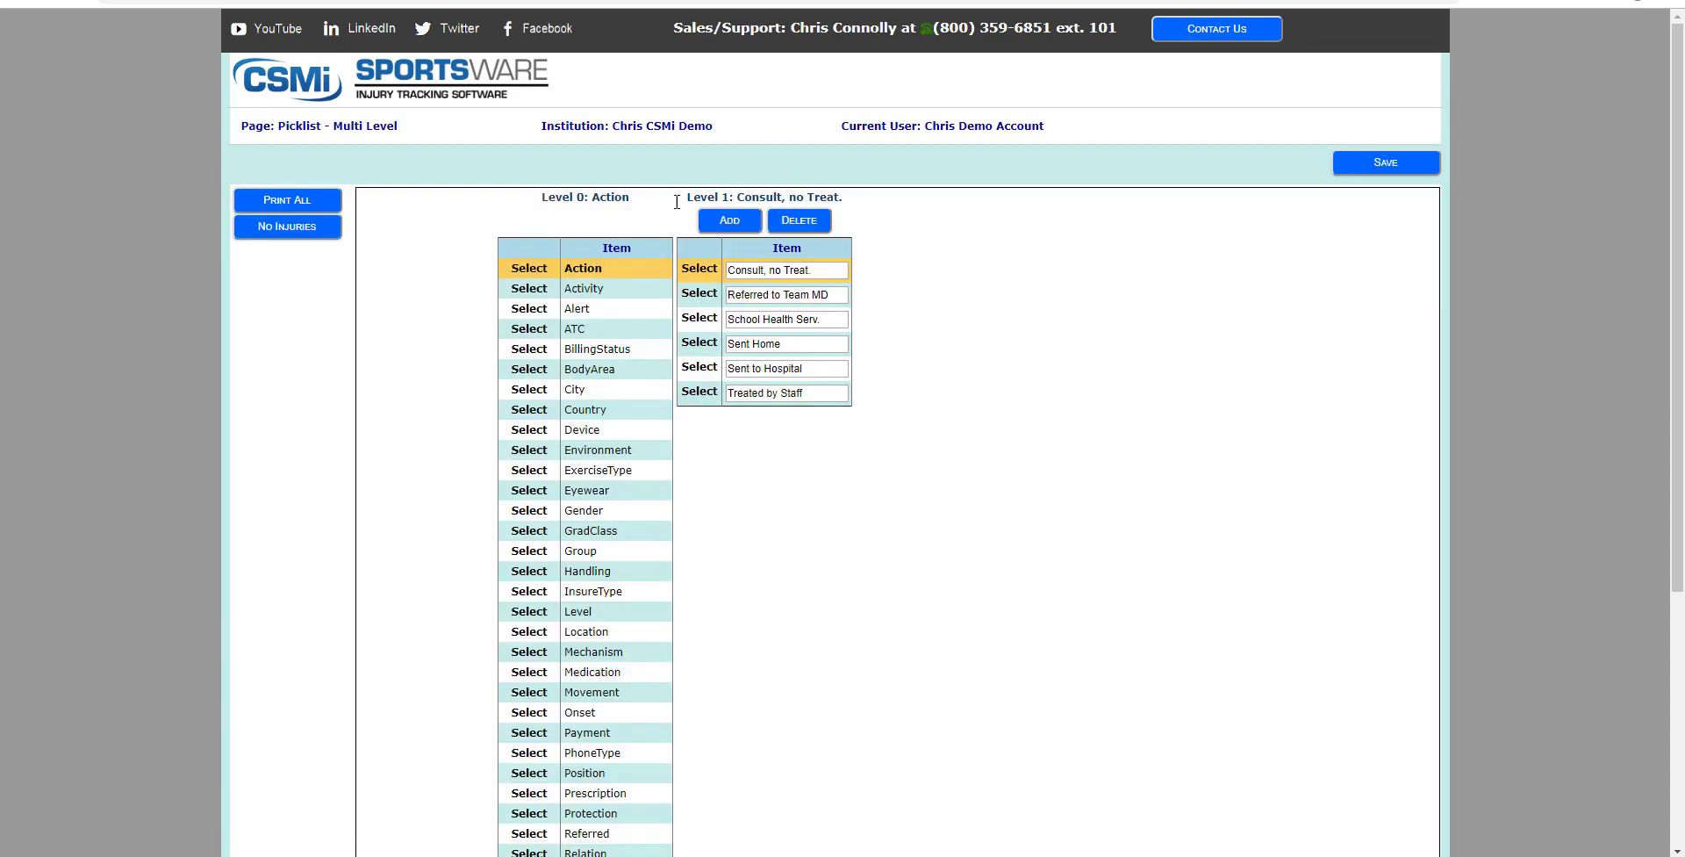
pyautogui.scroll(-4, 416, 342)
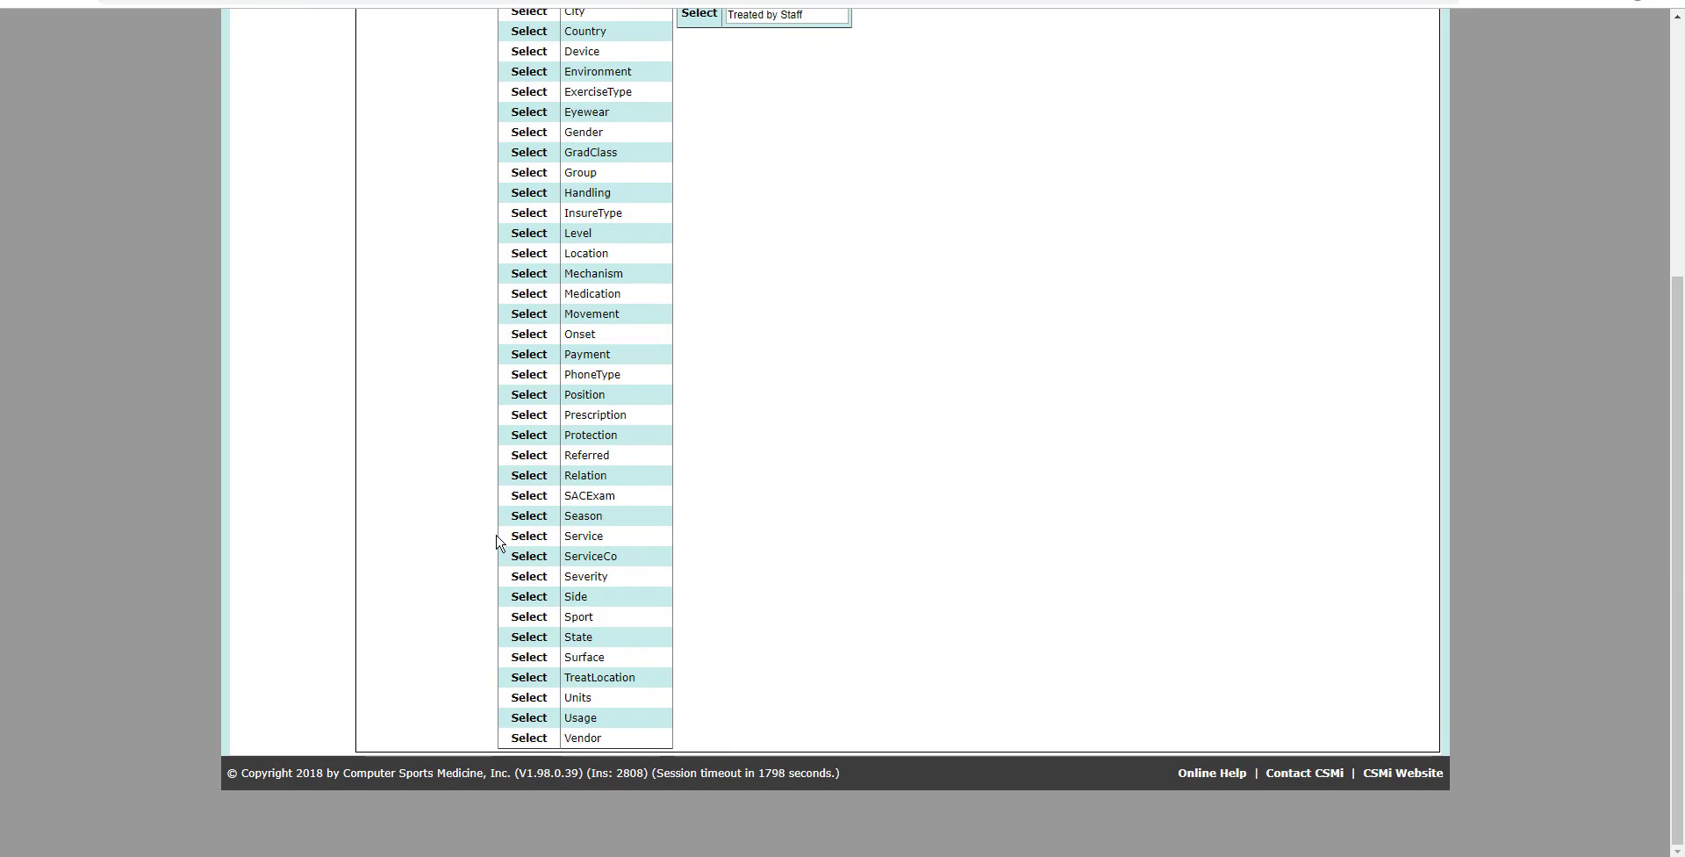
pyautogui.click(518, 620)
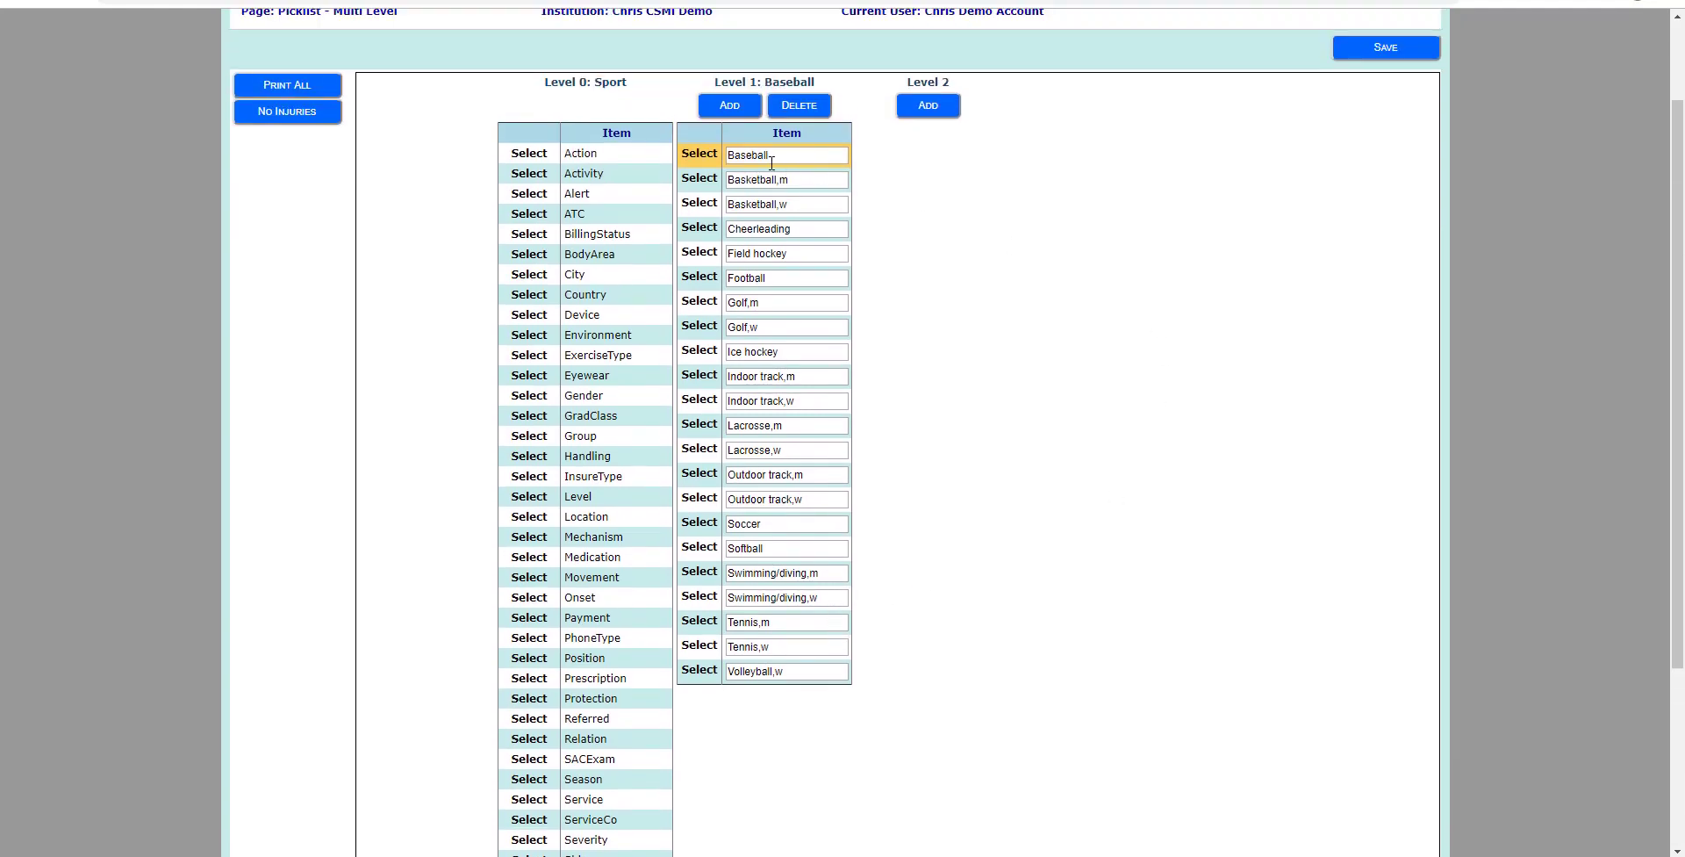
# Step: Delete the old Baseball and Football entries from the Sport picklist and save the picklist
pyautogui.click(807, 106)
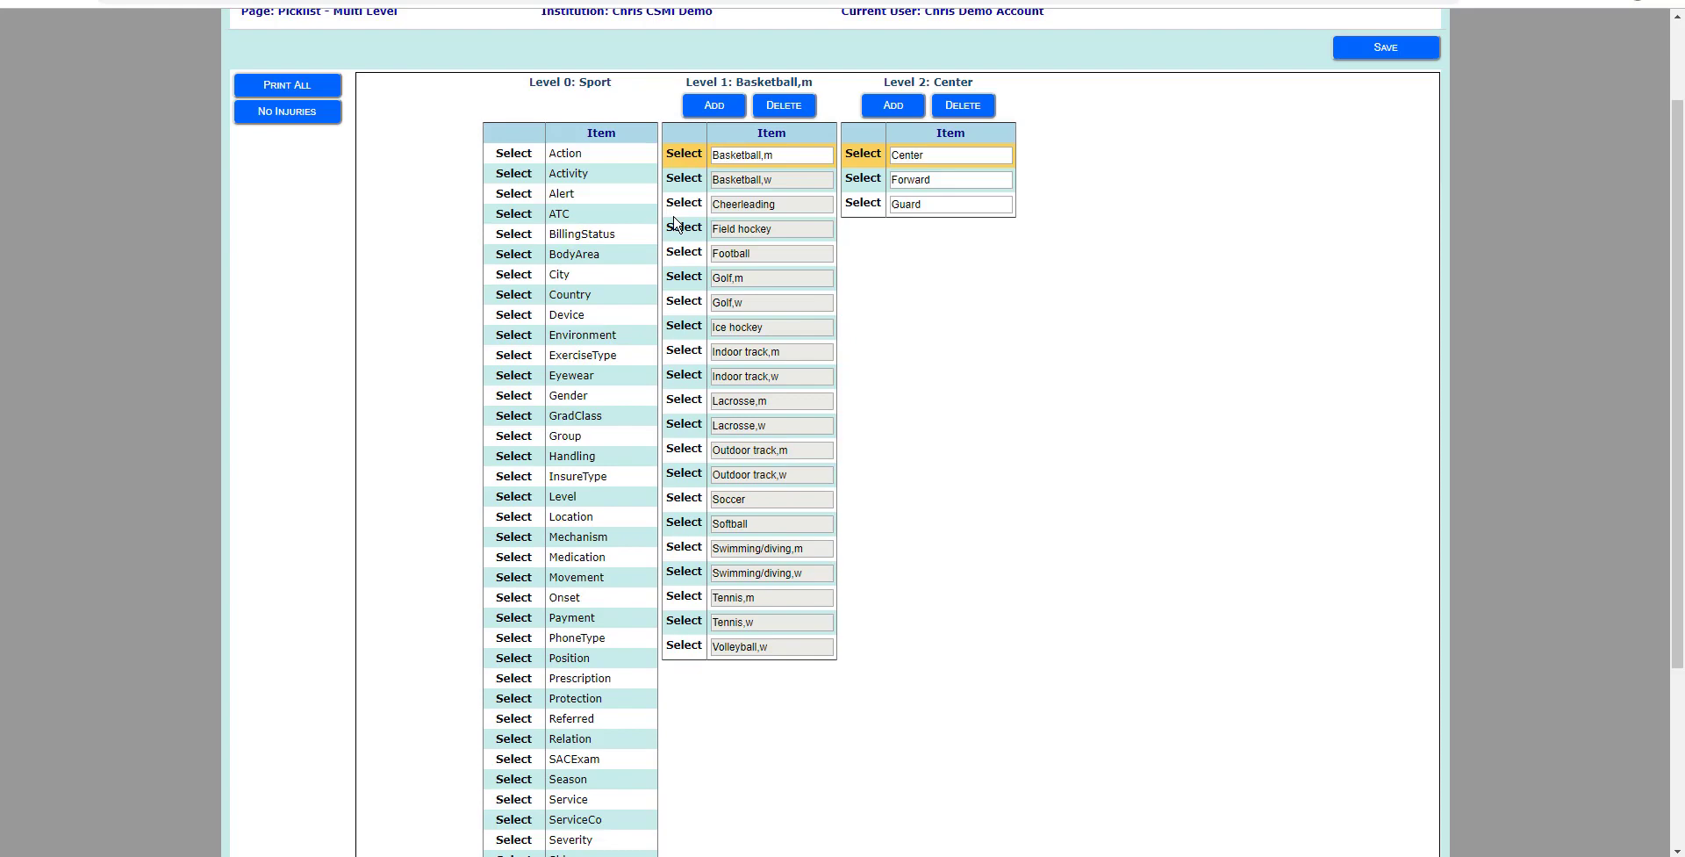
pyautogui.click(674, 251)
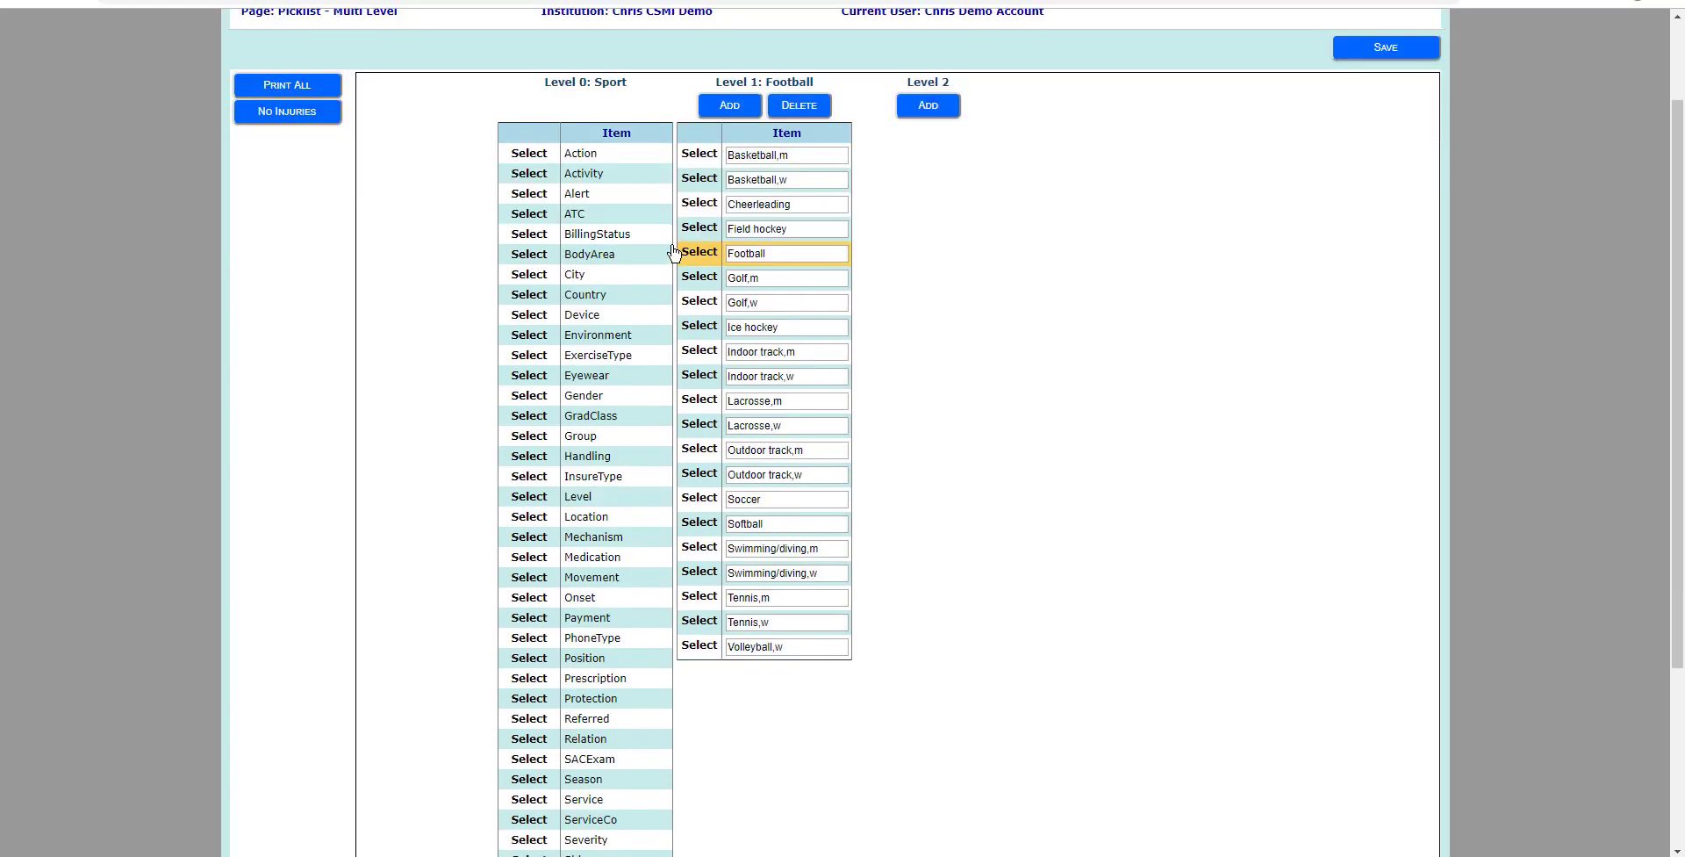
pyautogui.click(813, 106)
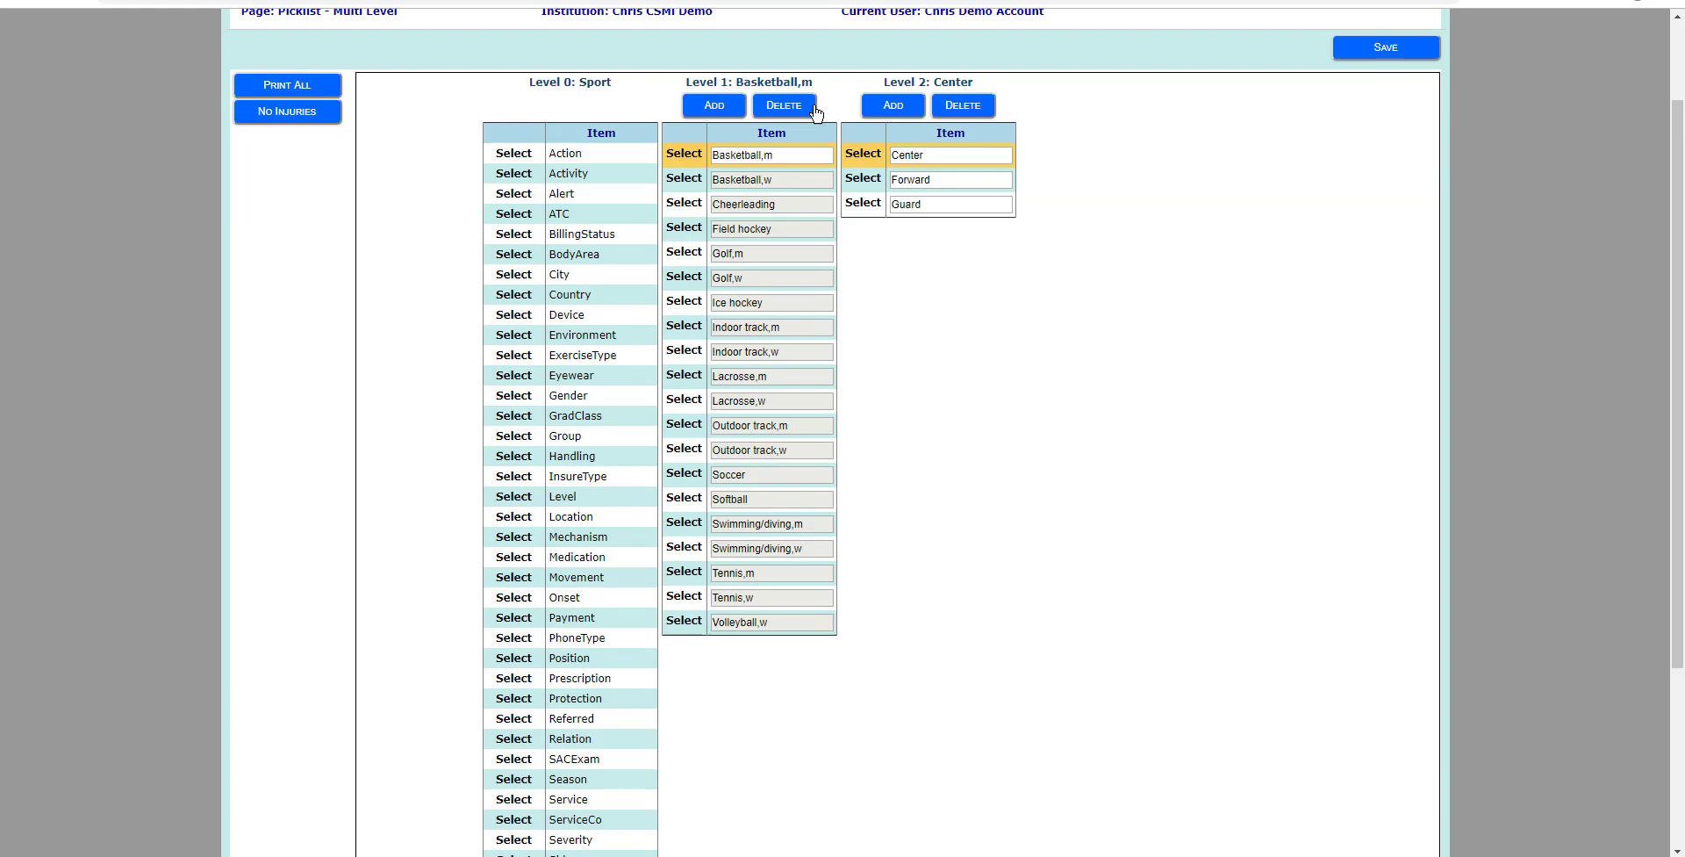
pyautogui.click(1375, 56)
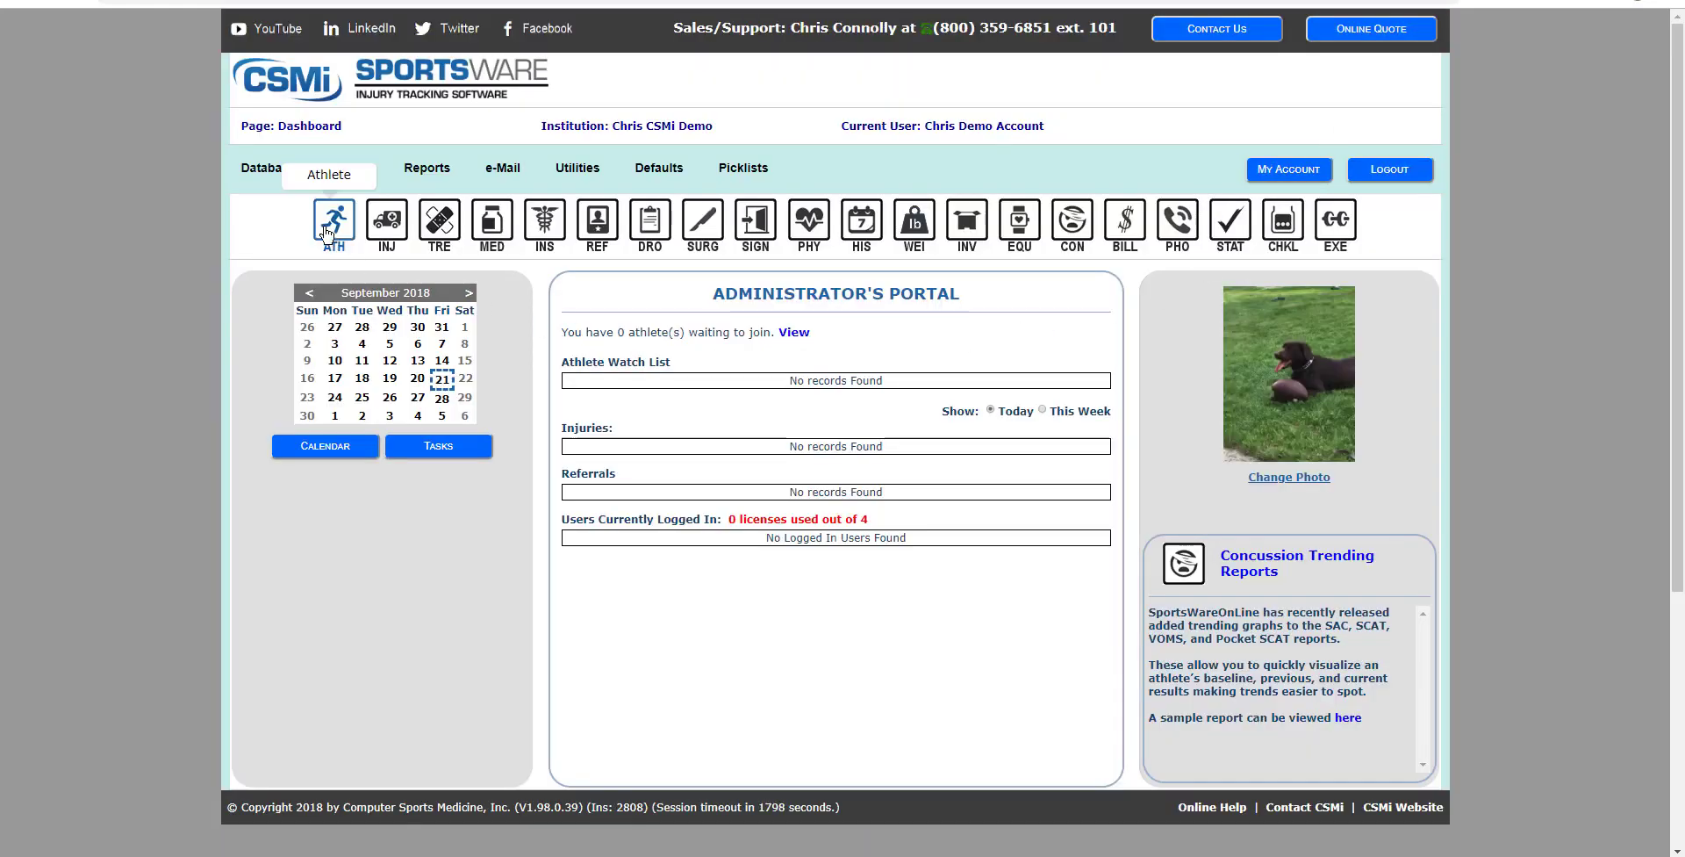
# Step: Narrow the athlete listing to the sport Baseball (M) and open the second listed athlete's record for updating
pyautogui.click(326, 230)
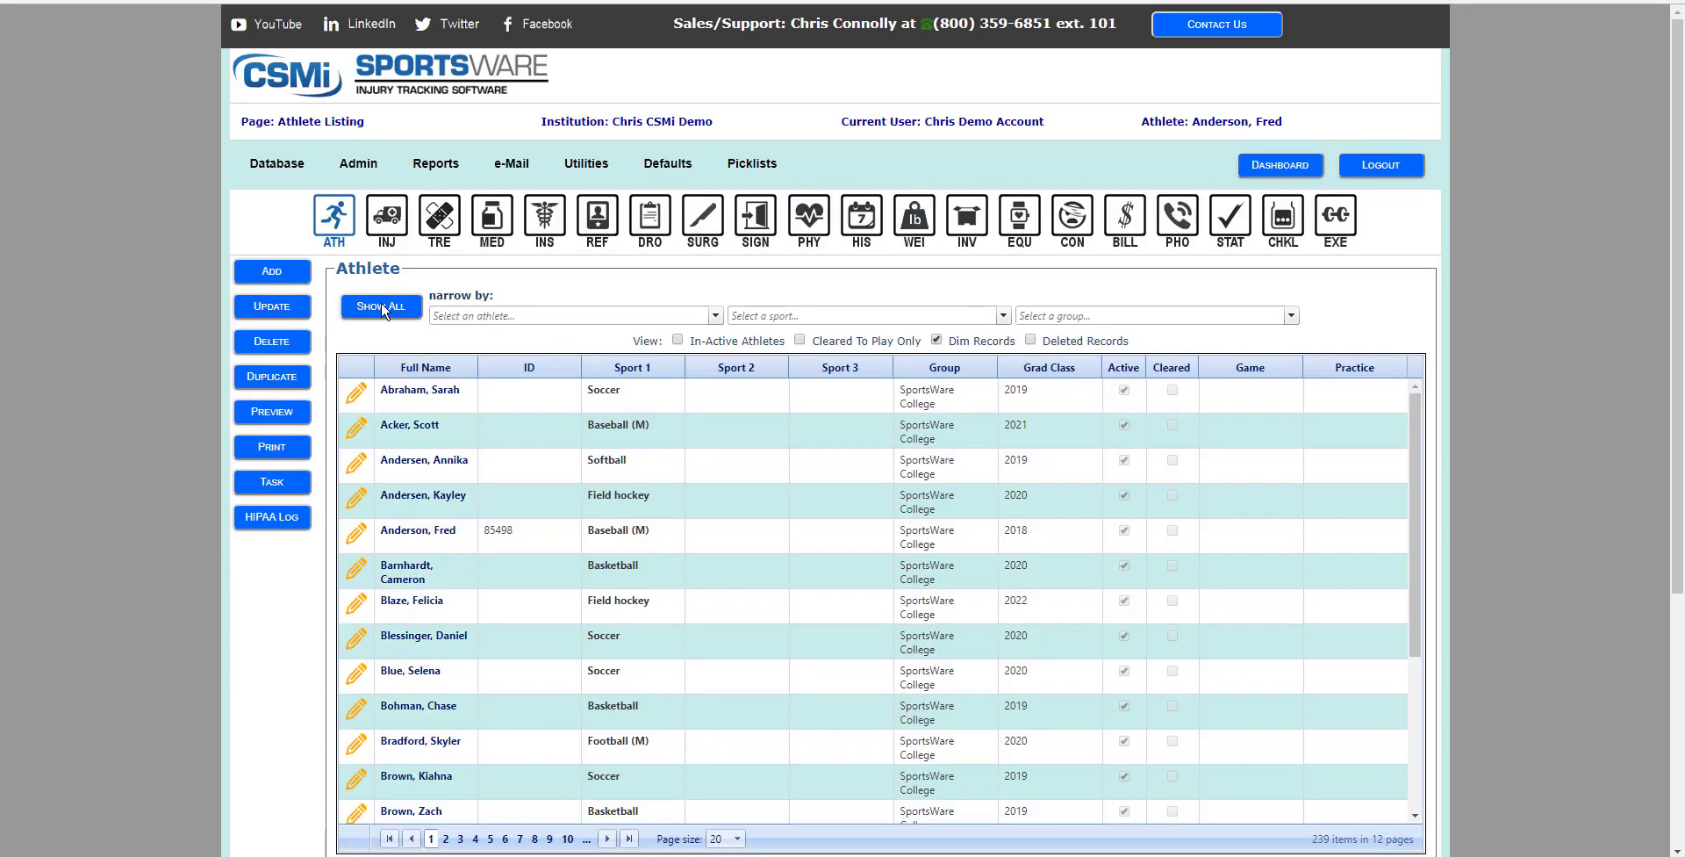
pyautogui.click(822, 316)
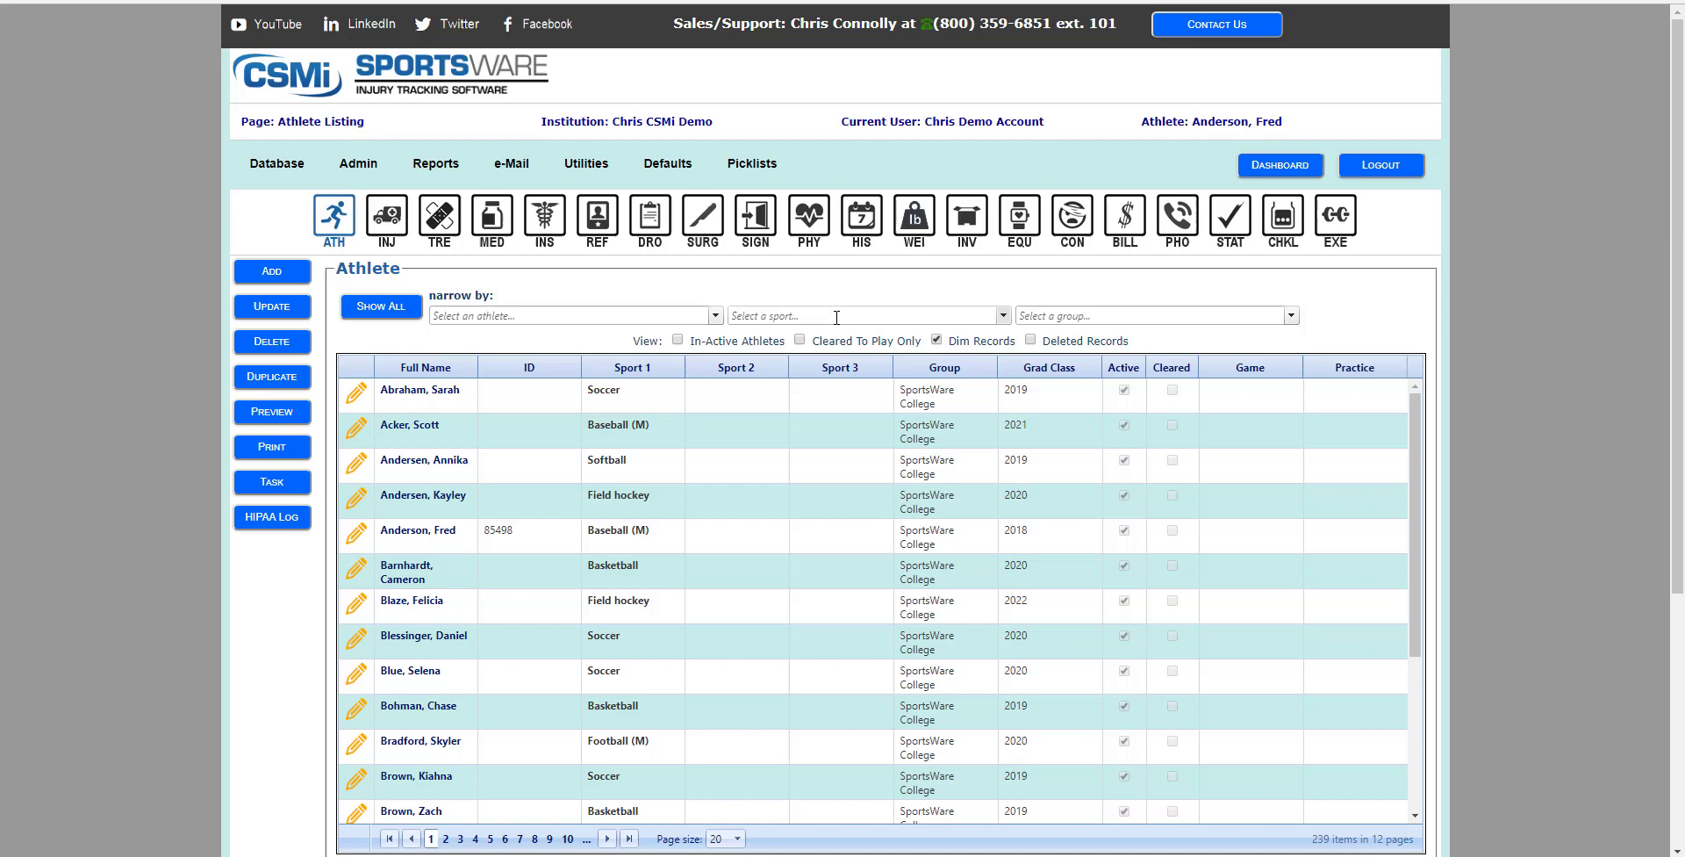
pyautogui.click(833, 352)
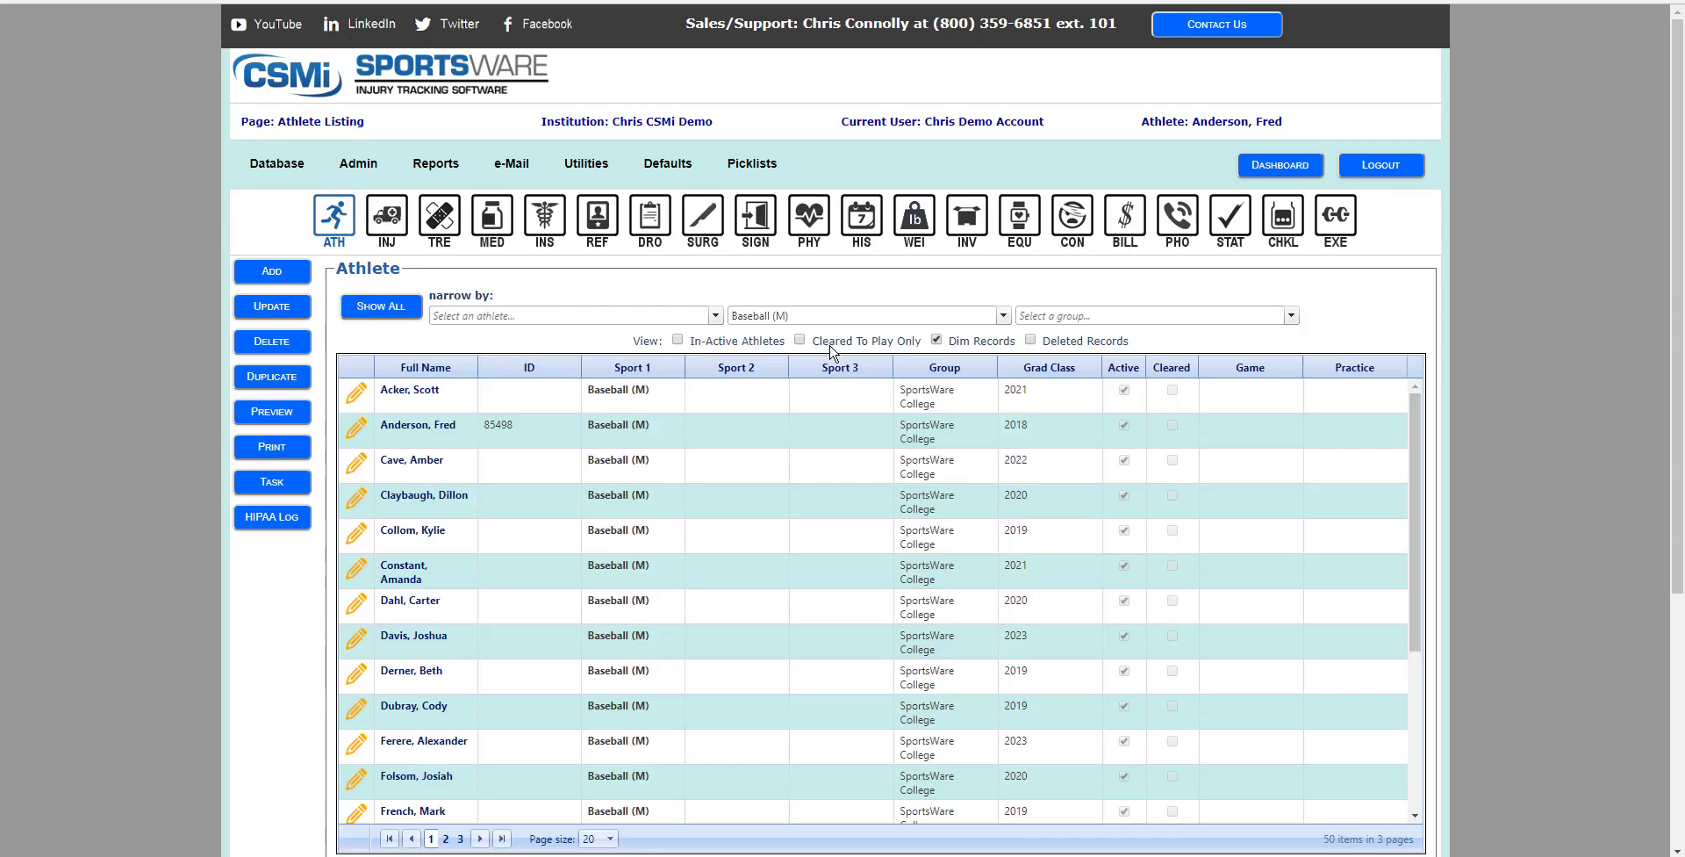
pyautogui.click(437, 428)
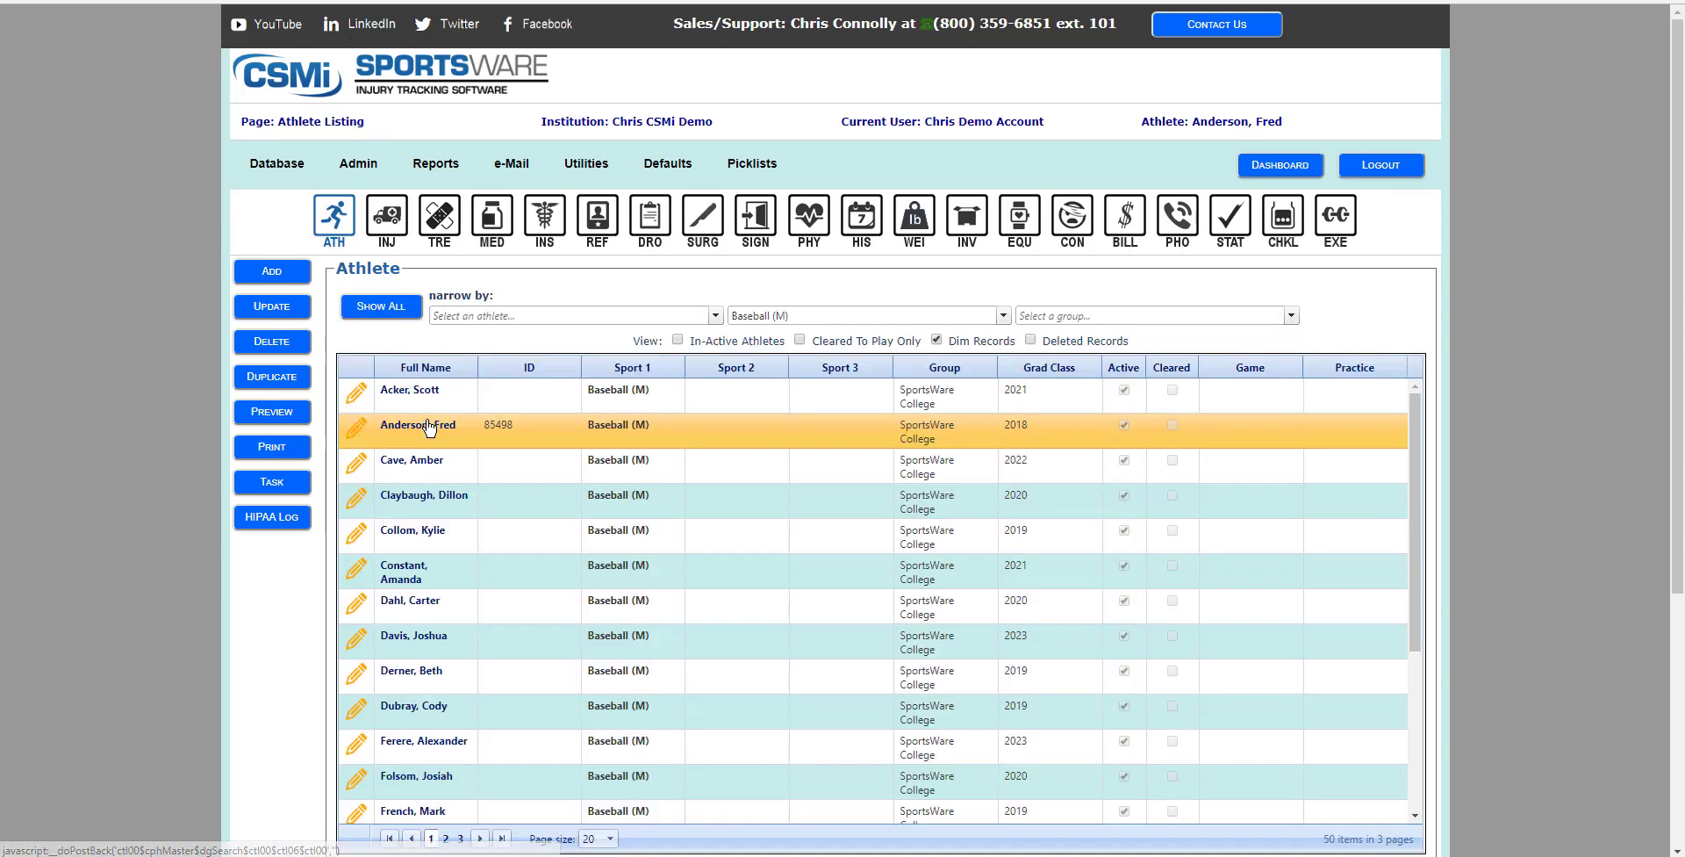
pyautogui.click(284, 309)
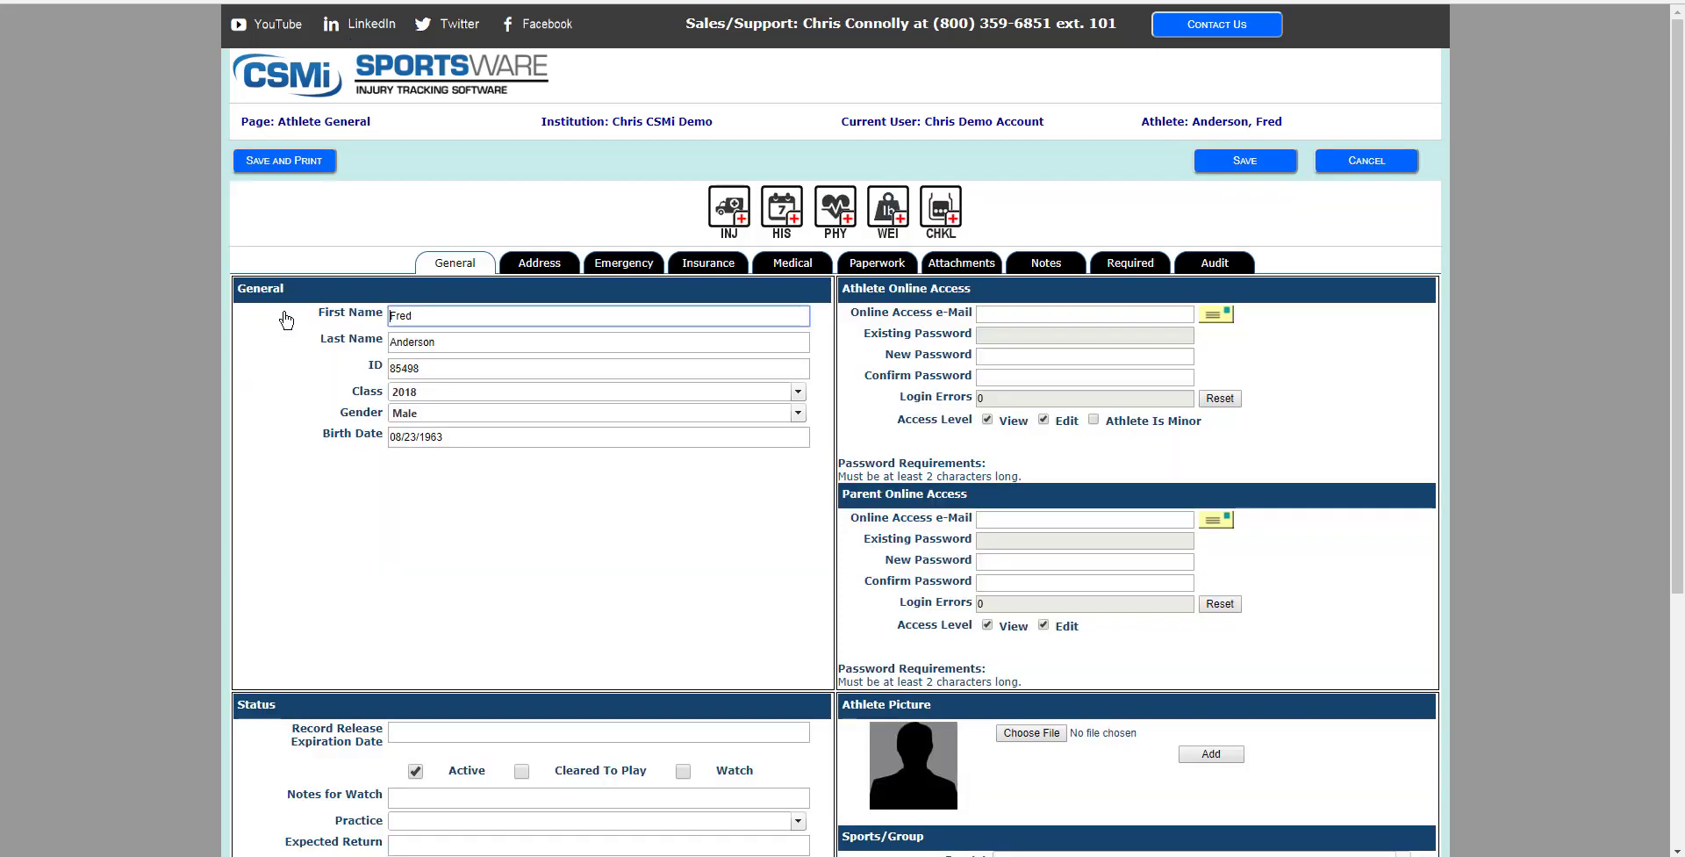
# Step: Set the athlete's Datalys Athlete Consent to Yes and save the record
pyautogui.scroll(-5, 838, 378)
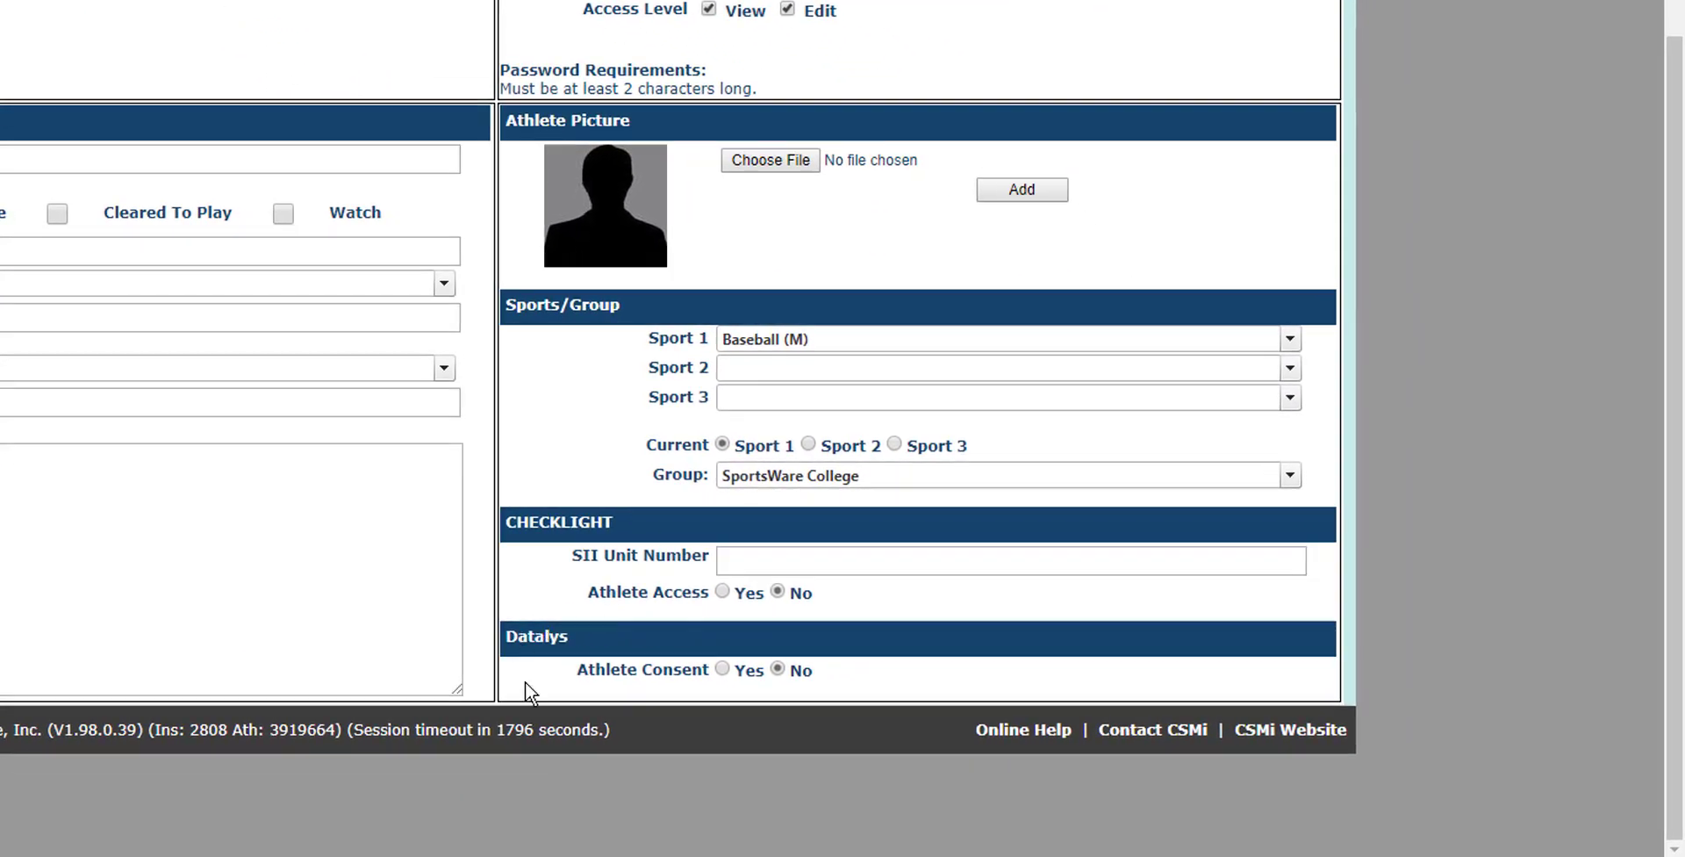
pyautogui.click(721, 667)
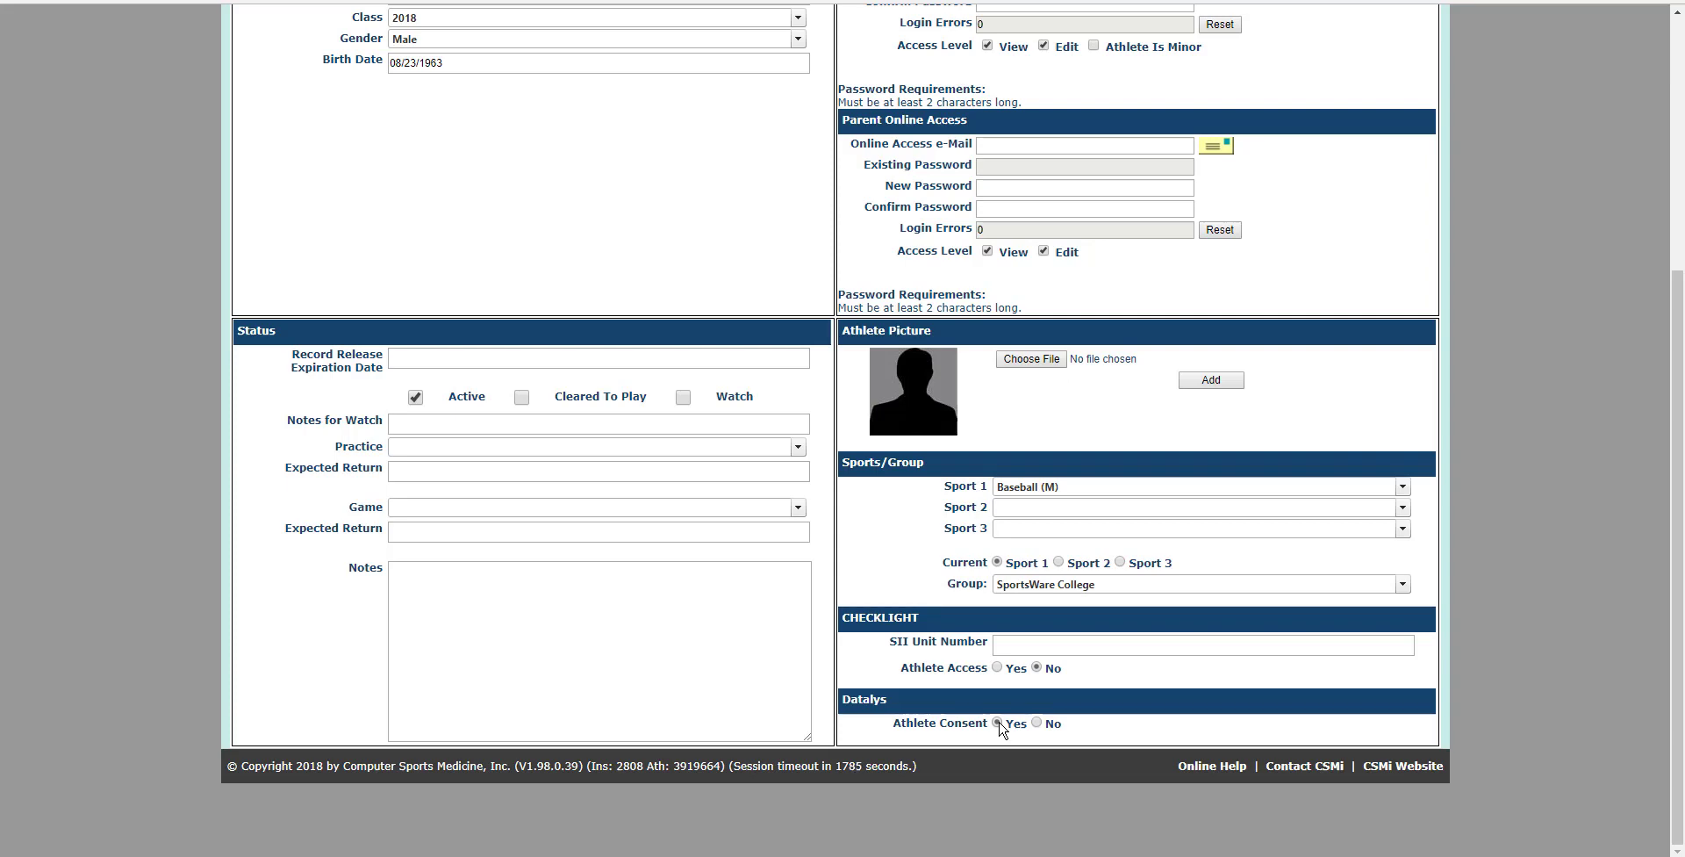
pyautogui.scroll(5, 1000, 728)
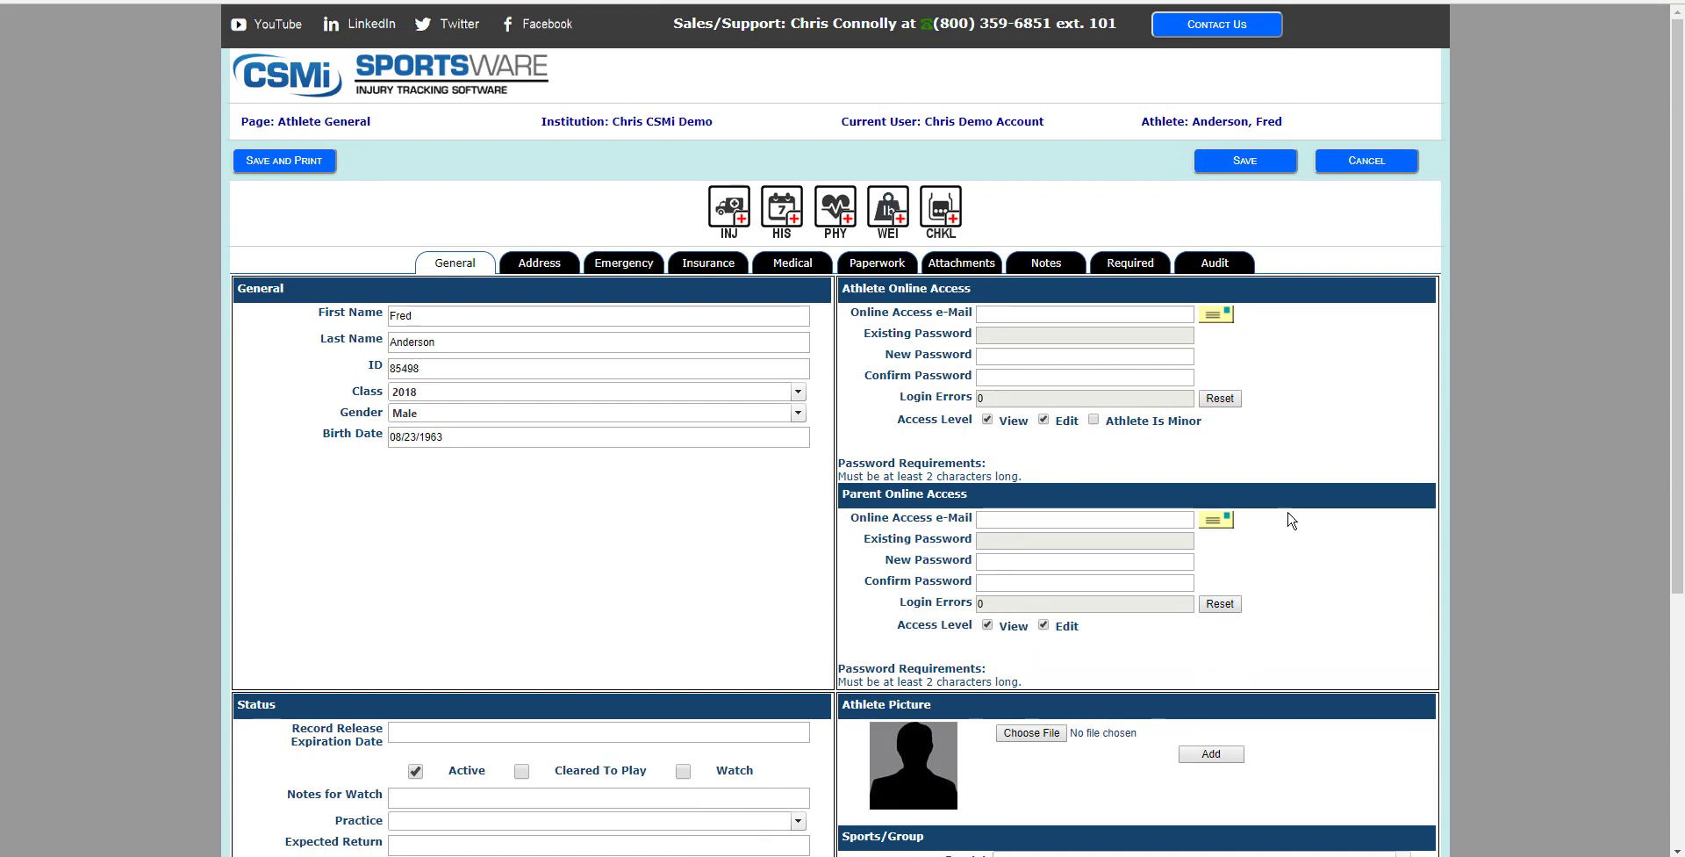
pyautogui.click(1245, 167)
pyautogui.click(1403, 165)
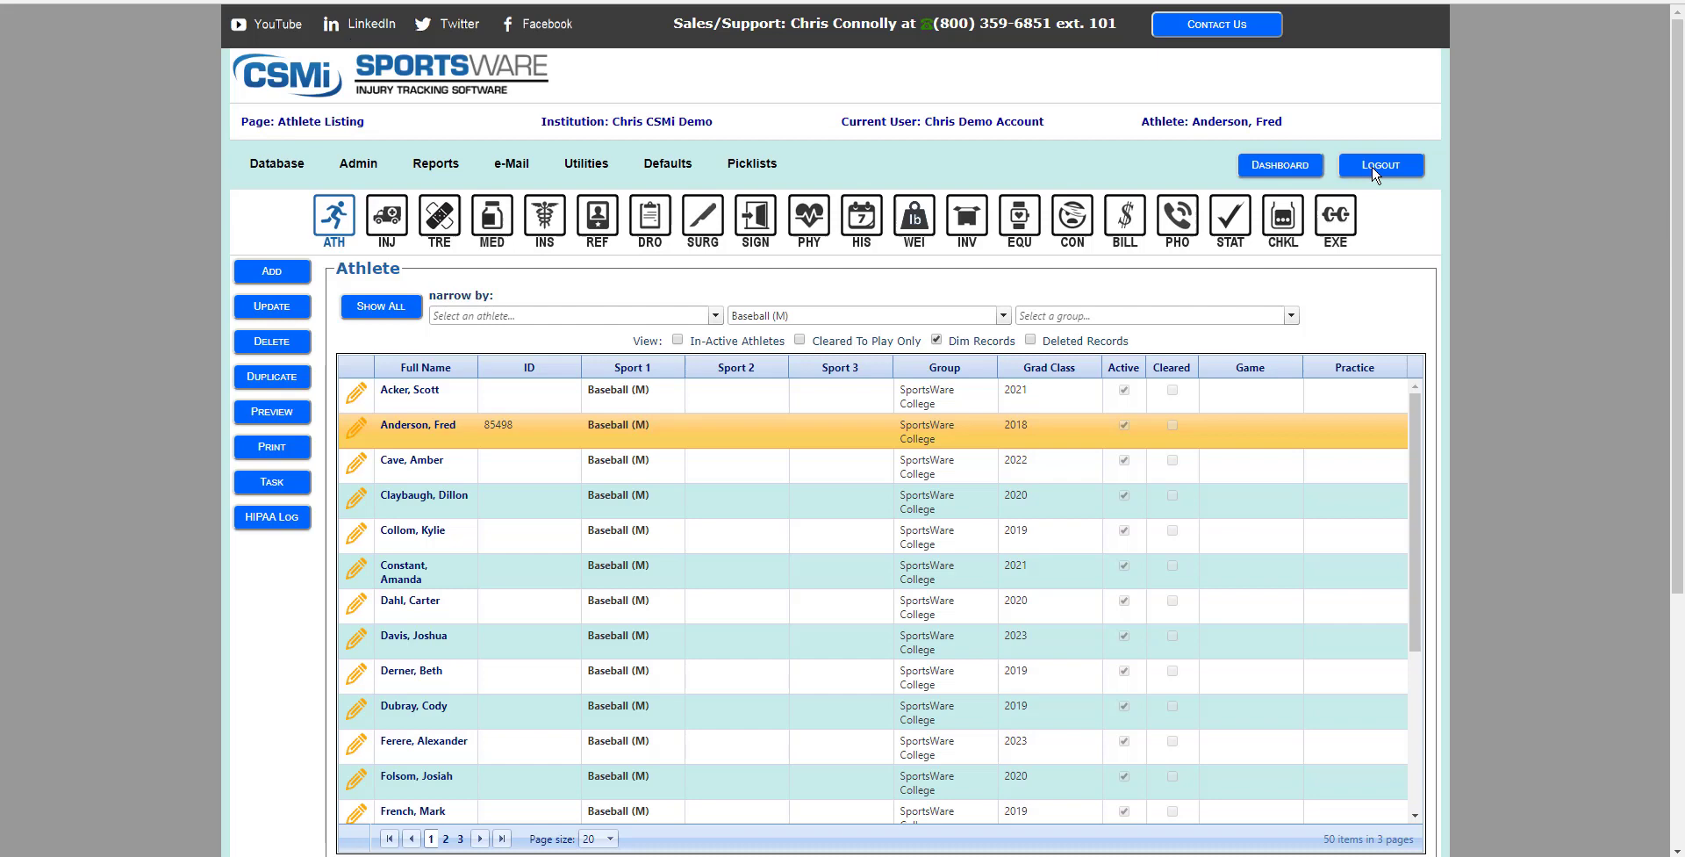
# Step: Open the injury listing and narrow it to the same athlete whose Datalys consent was set
pyautogui.click(387, 226)
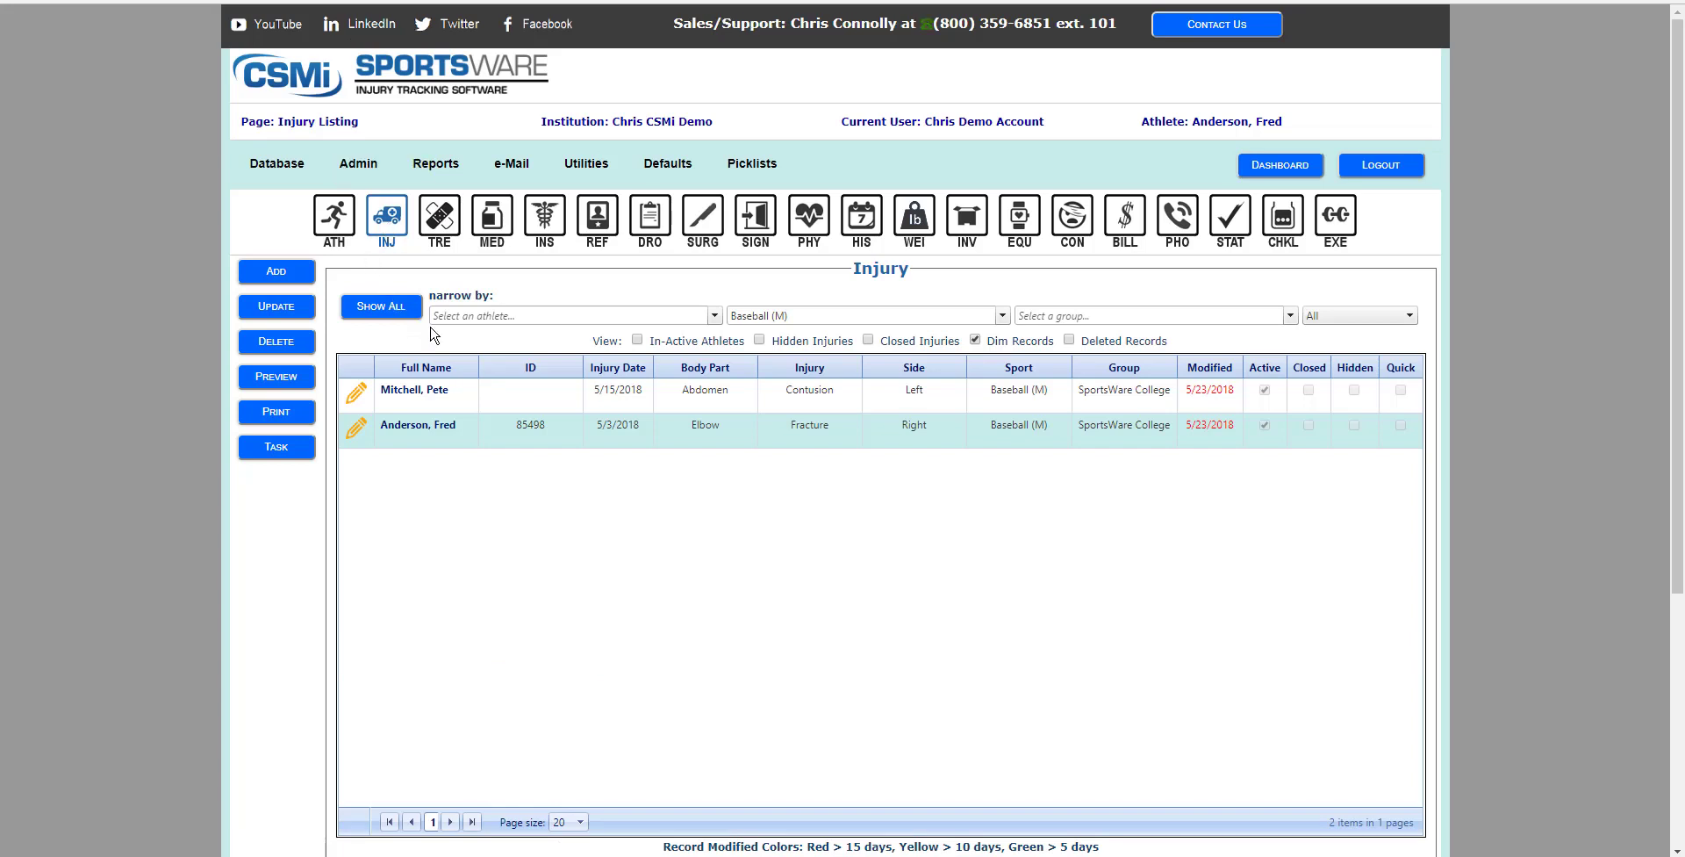
pyautogui.click(713, 316)
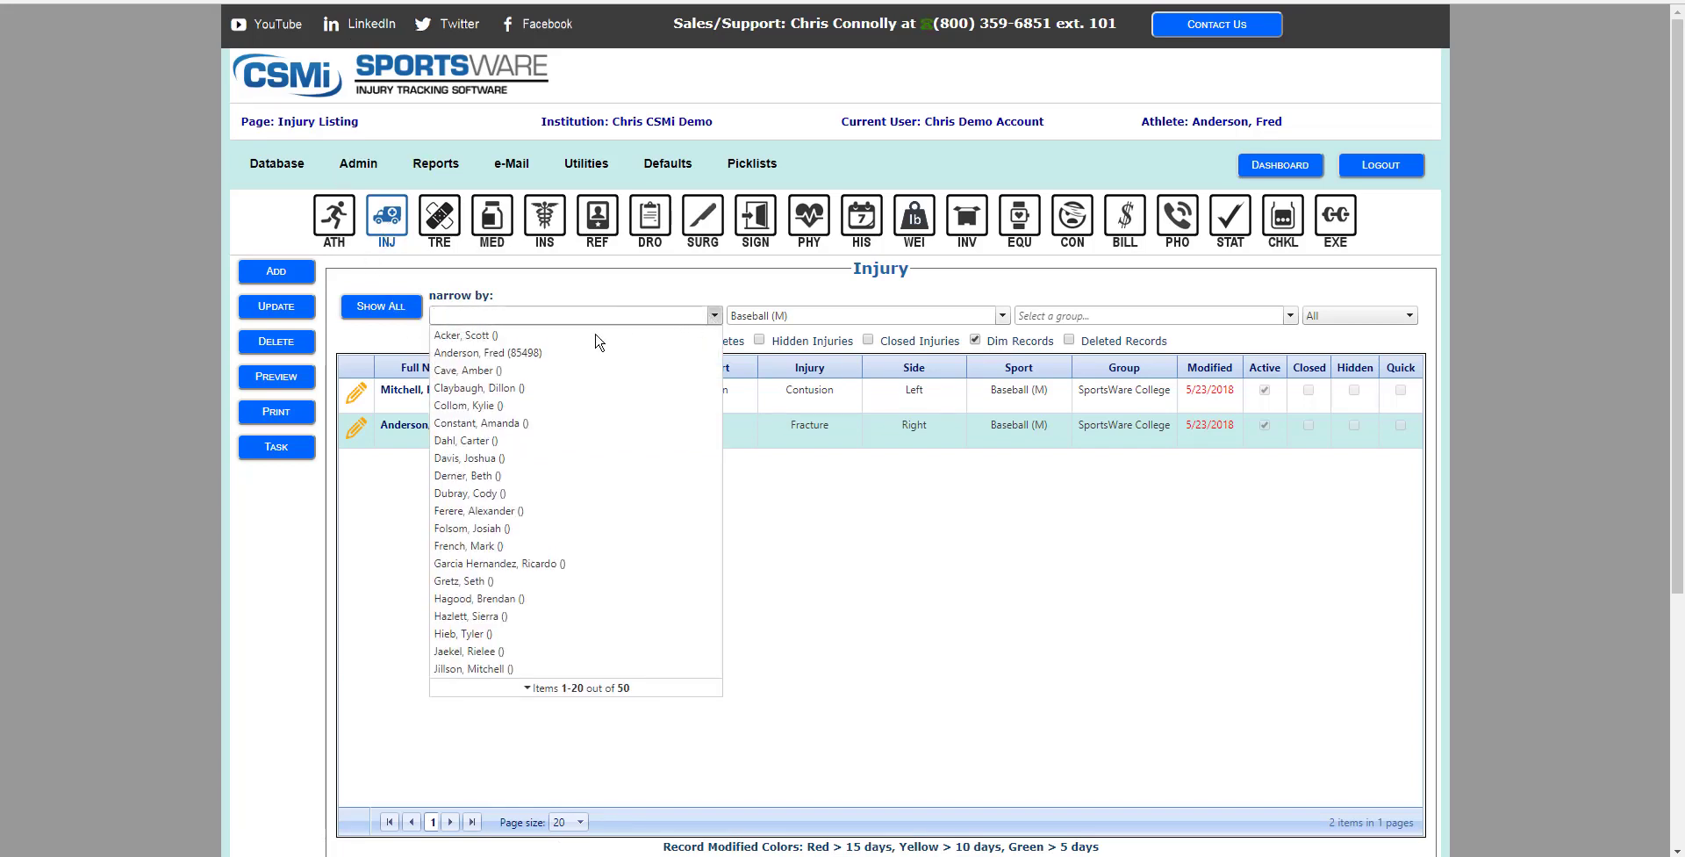
pyautogui.click(542, 352)
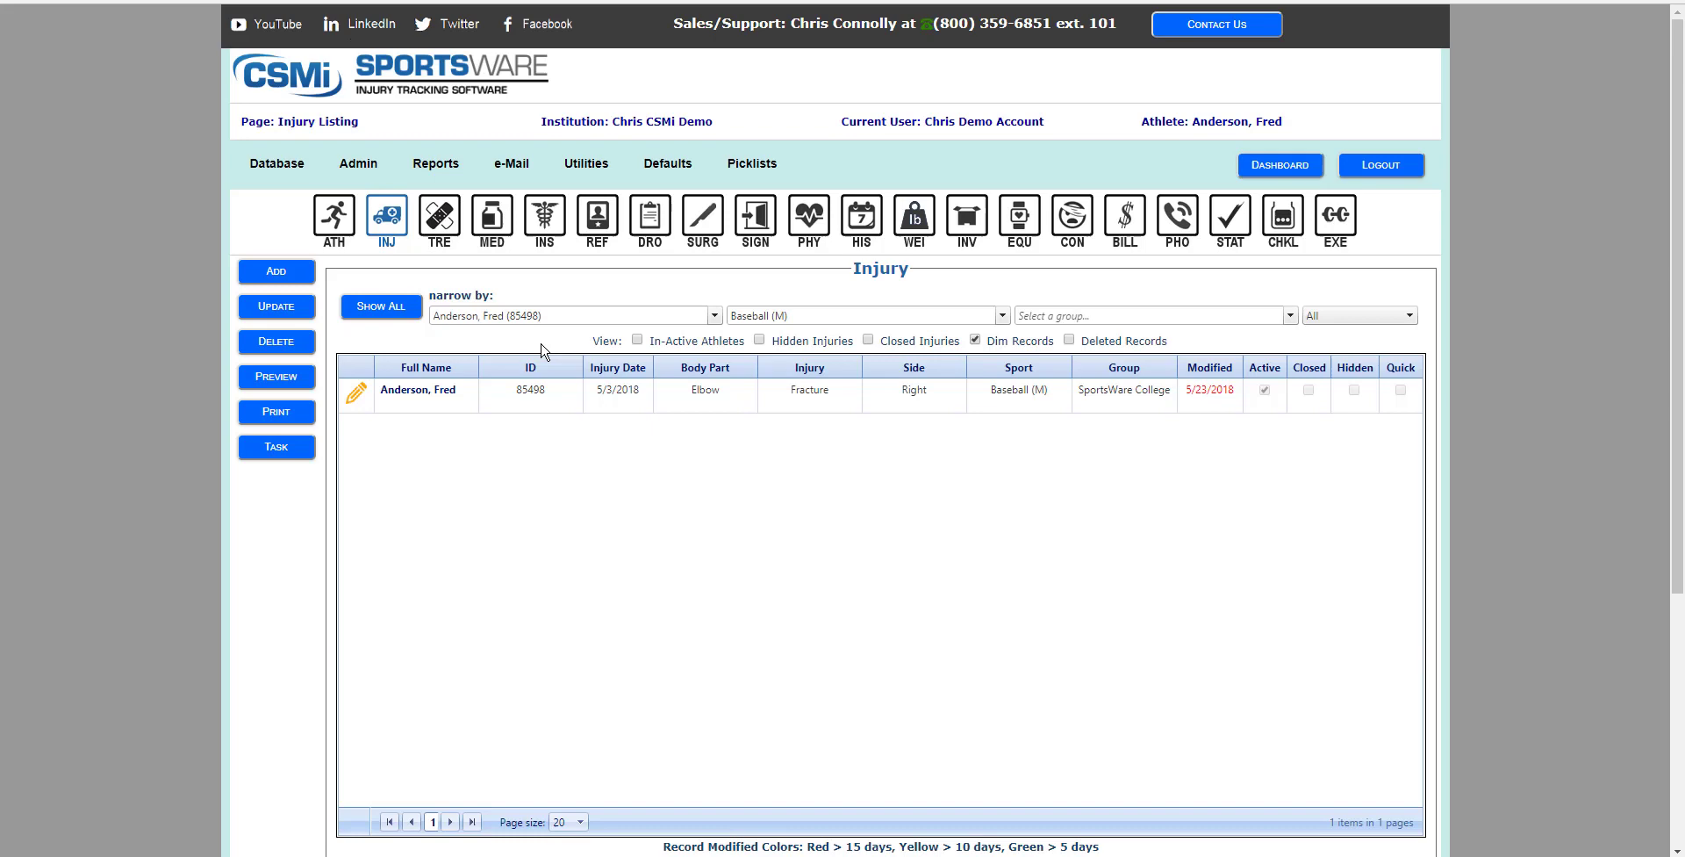
# Step: Add a new injury record for the athlete, mark it as Athletic and select the athletic trainer
pyautogui.click(293, 274)
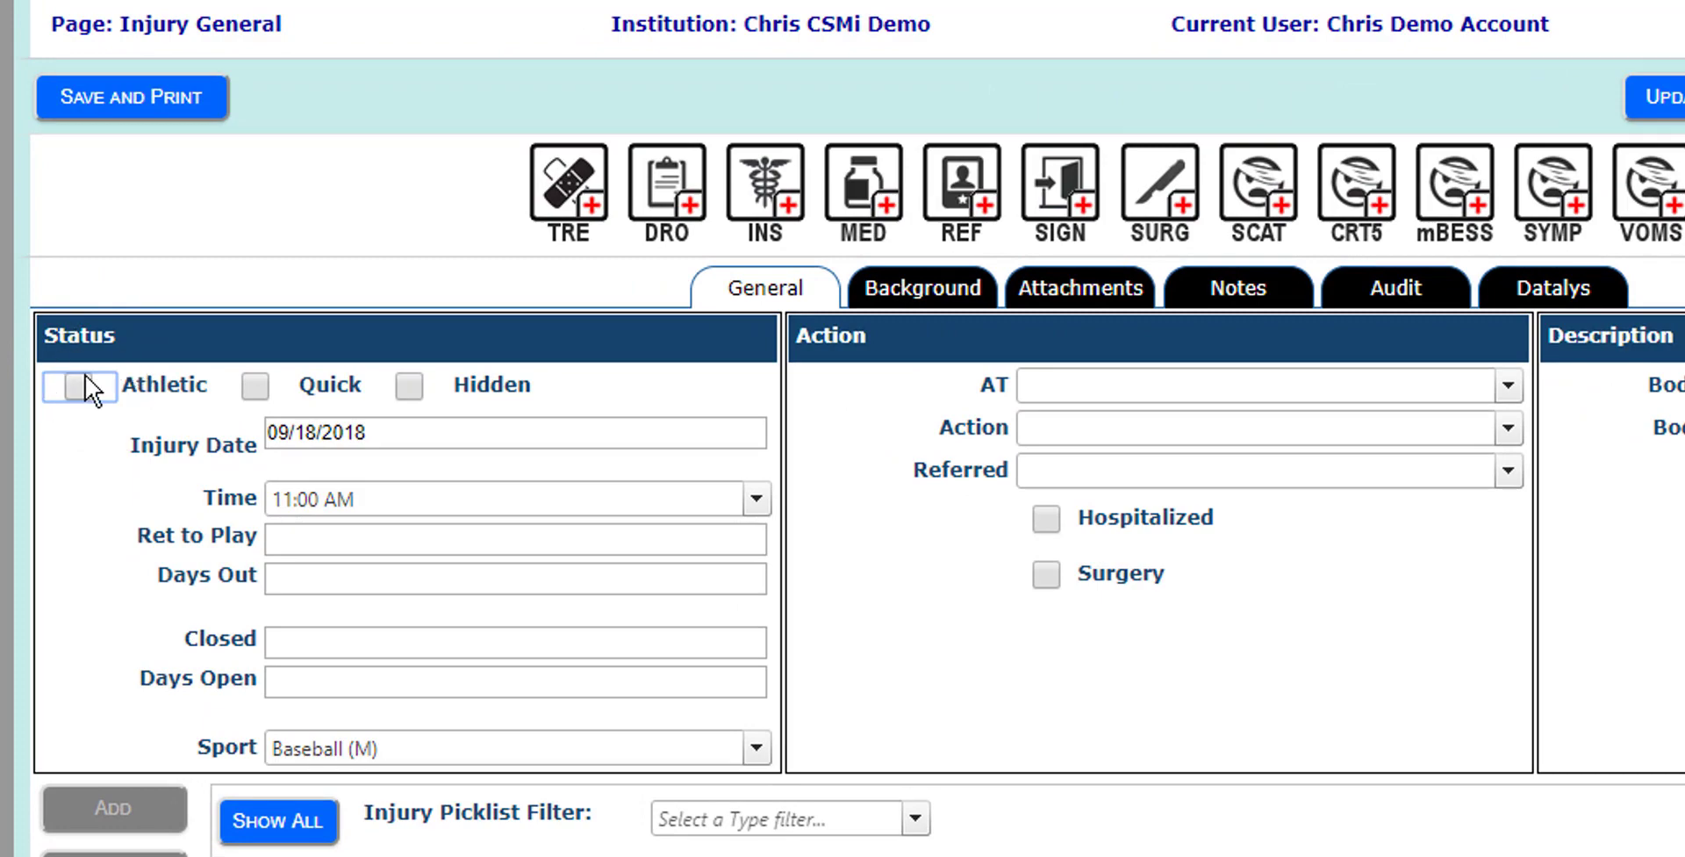
pyautogui.click(86, 378)
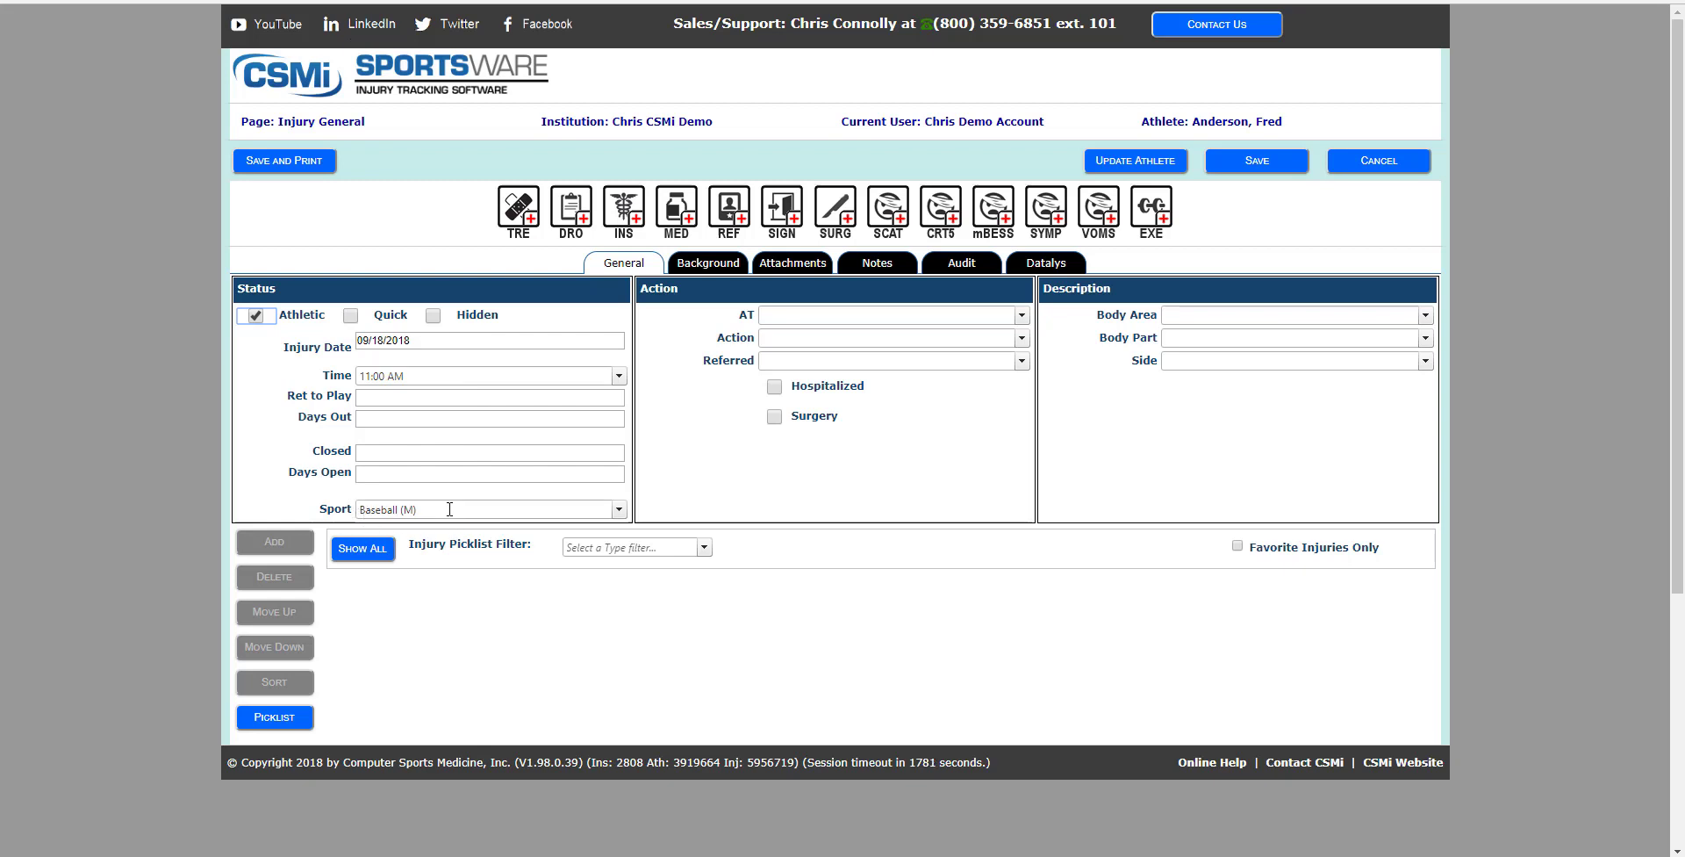
pyautogui.click(1023, 317)
pyautogui.click(1023, 349)
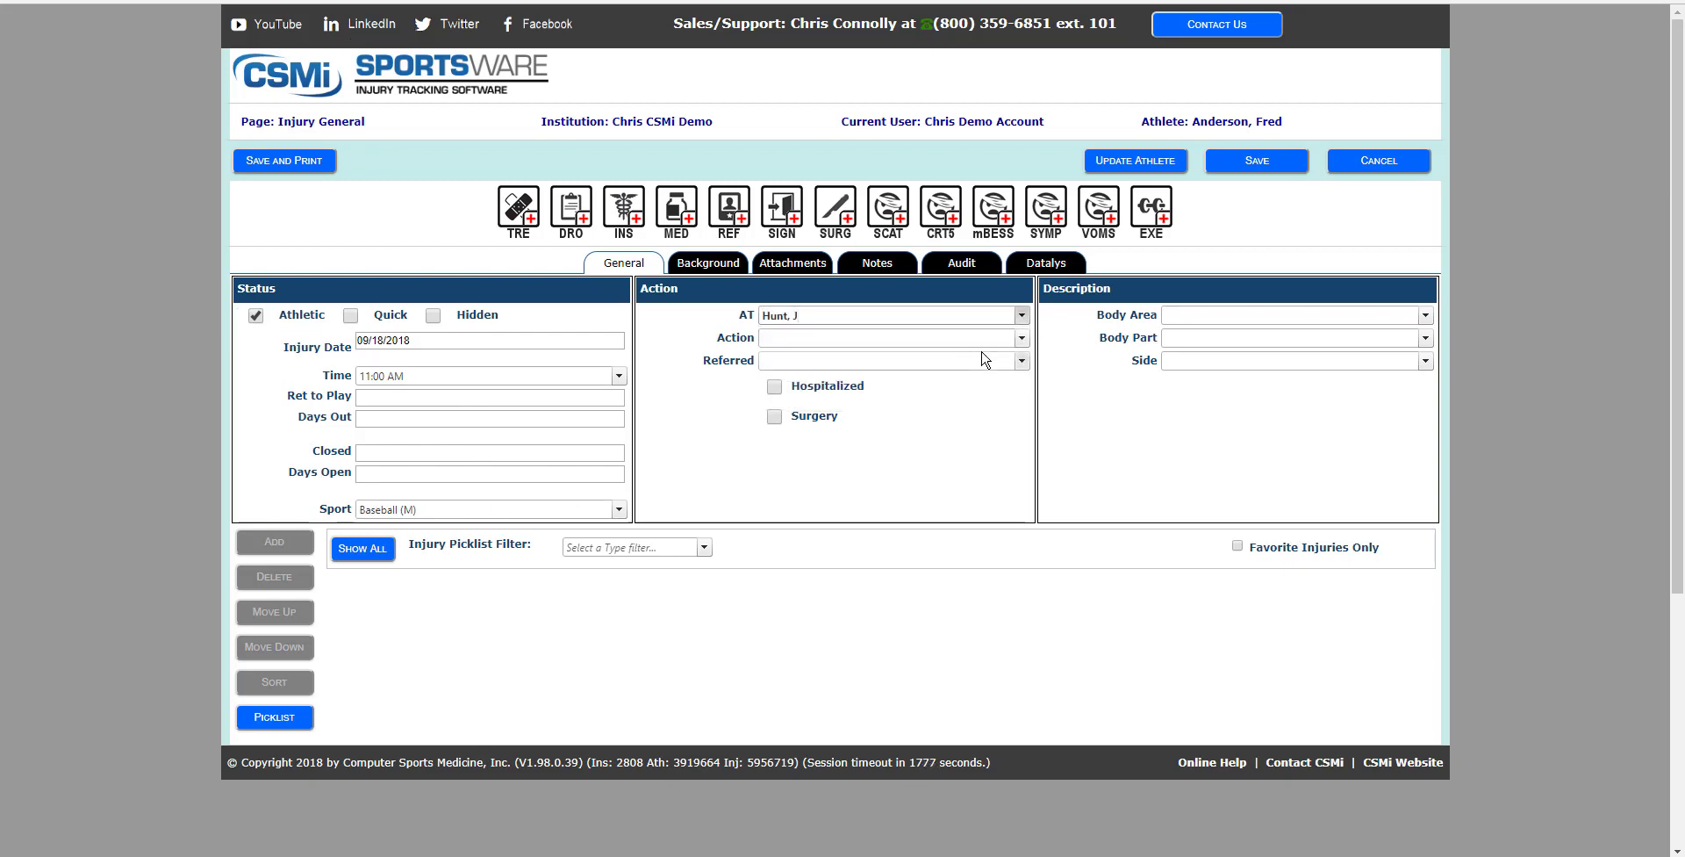
# Step: Set the injury's action to Treated by Staff and leave Referred blank
pyautogui.click(1021, 339)
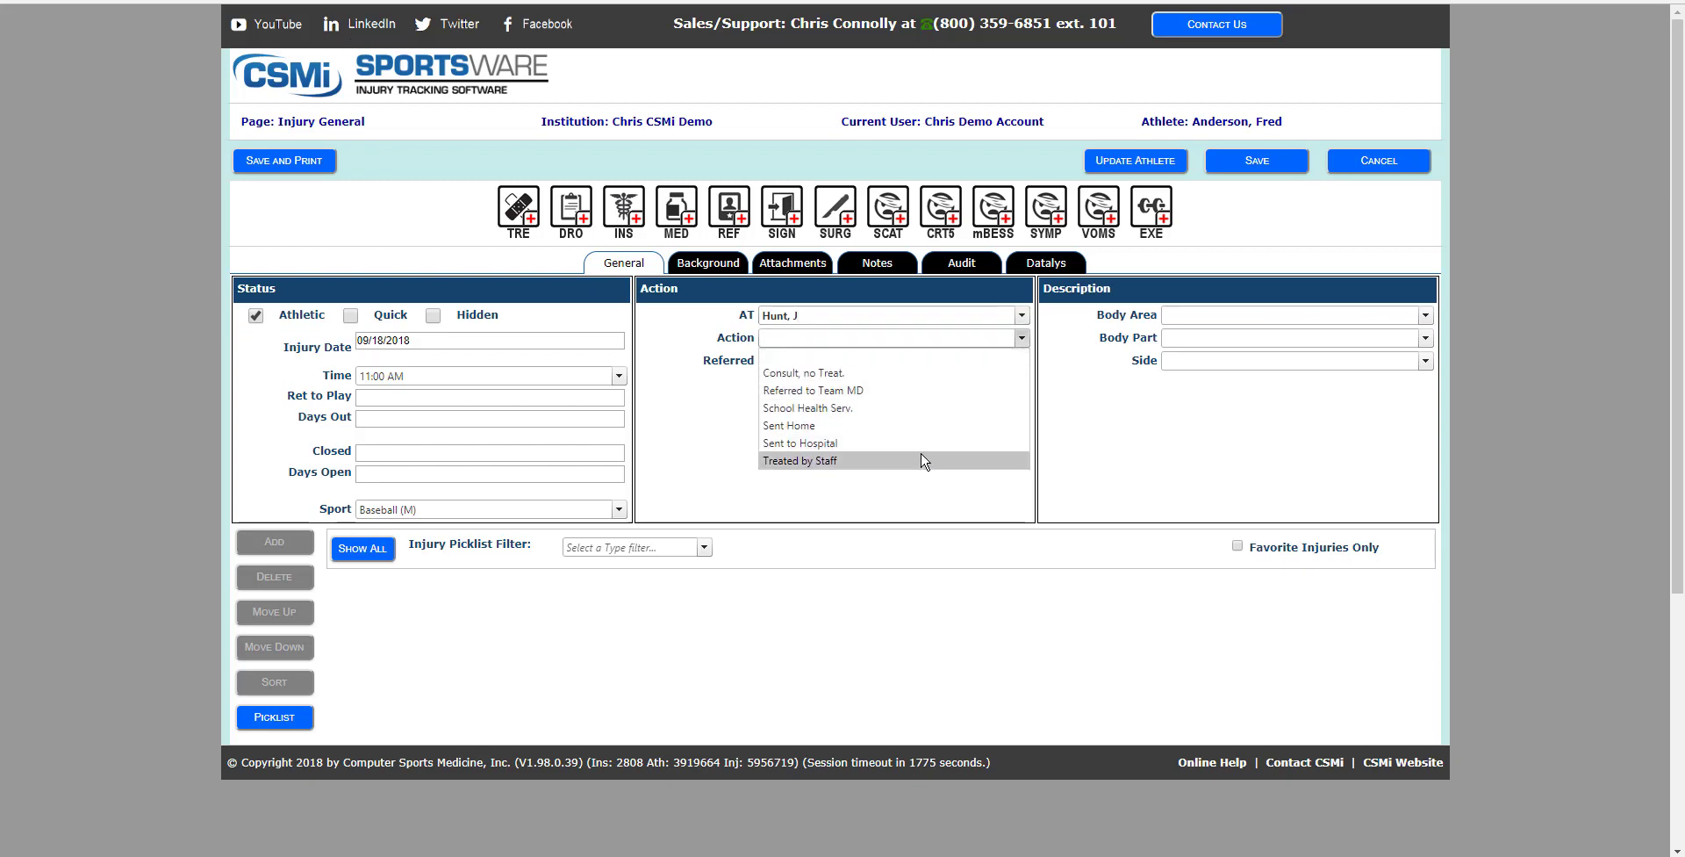
pyautogui.click(983, 461)
pyautogui.click(1022, 361)
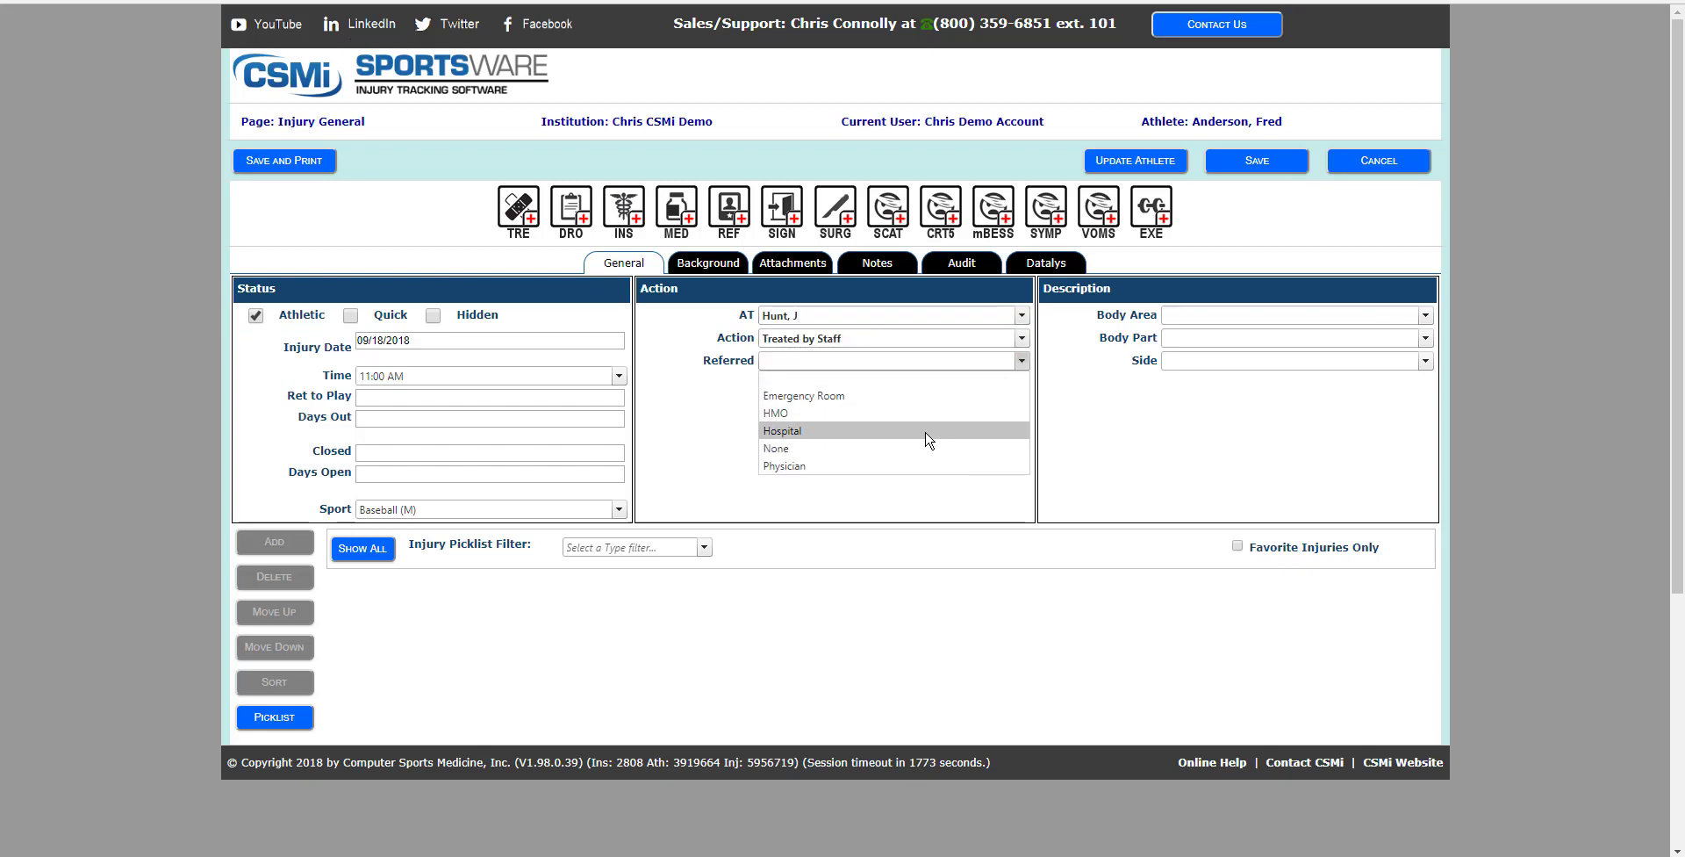
pyautogui.click(931, 379)
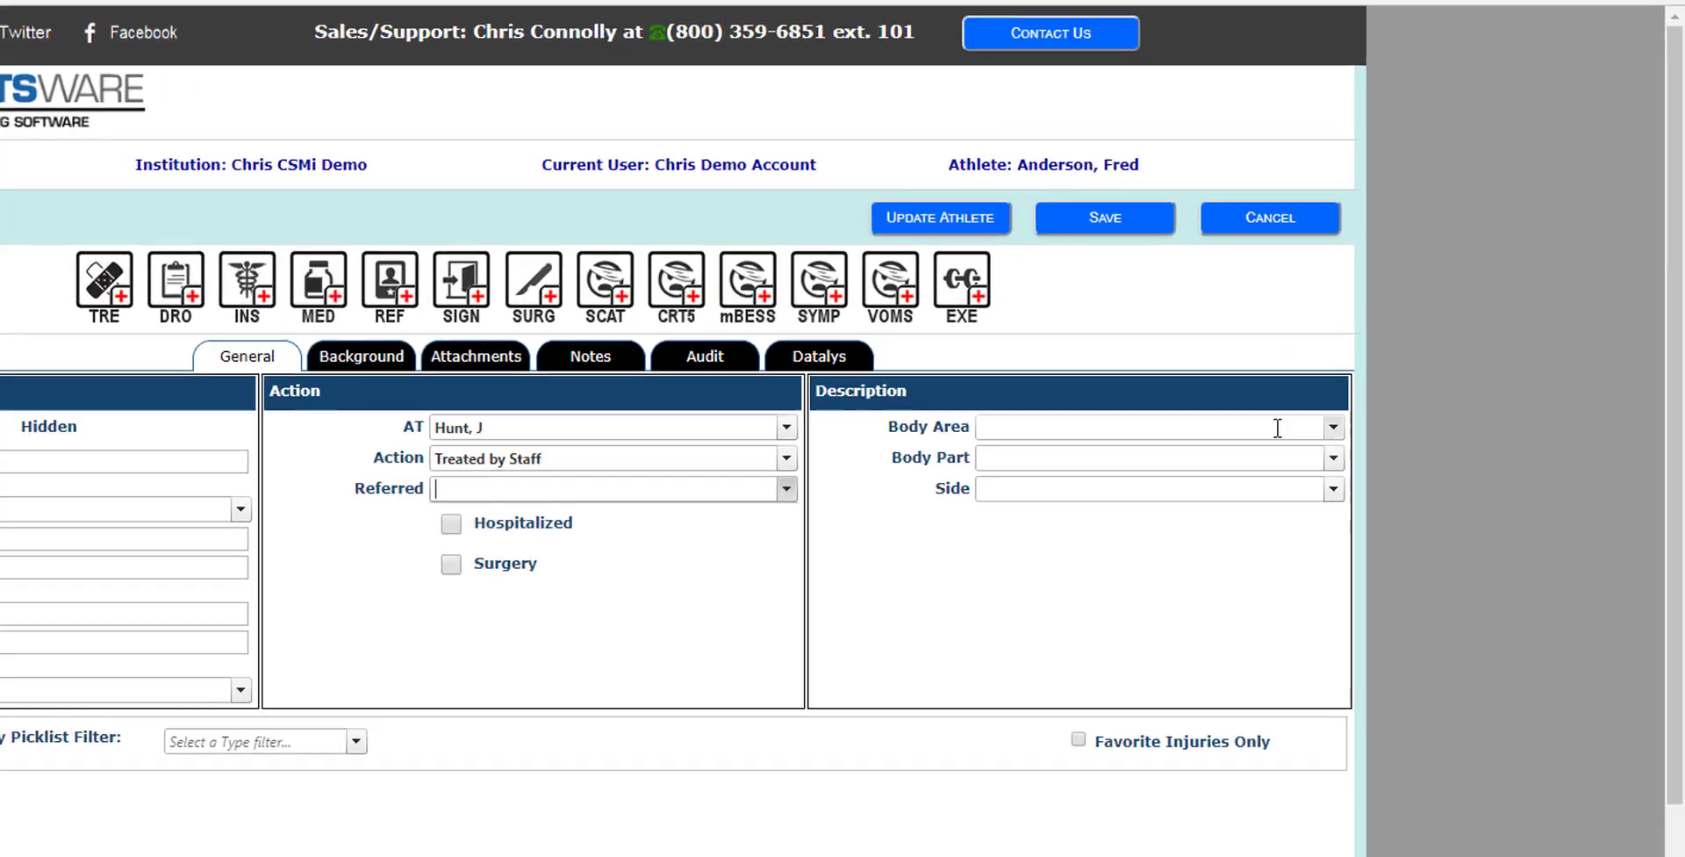
# Step: Describe the injury location with body area BODY PART, body part Head/Face and side Does not apply, using the Datalys options
pyautogui.click(1333, 427)
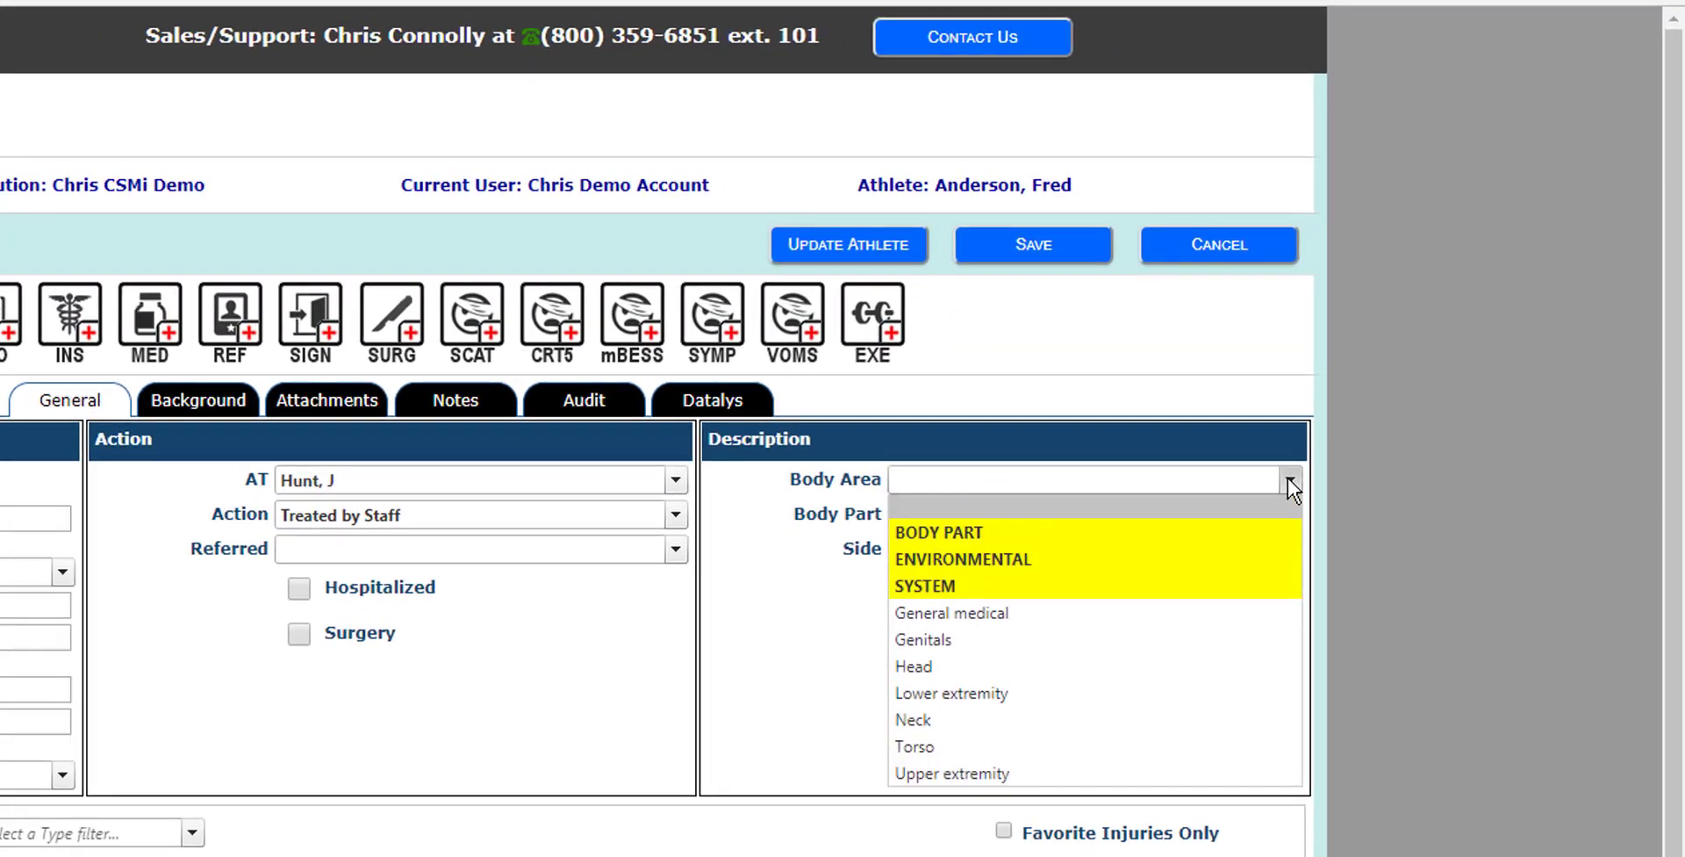
pyautogui.click(952, 532)
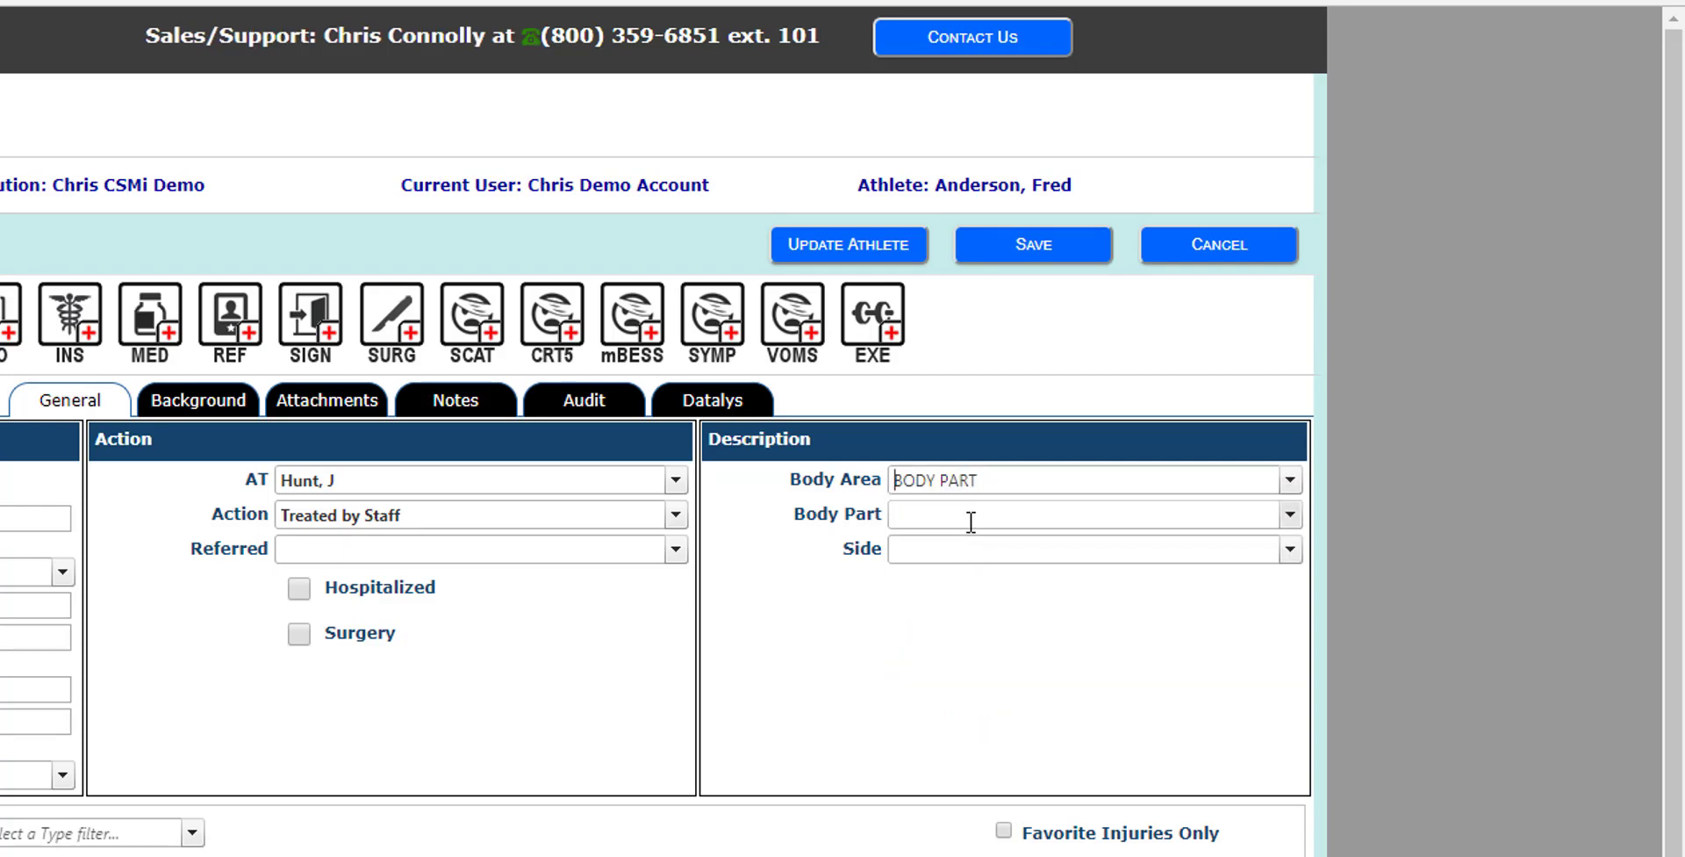
pyautogui.click(971, 521)
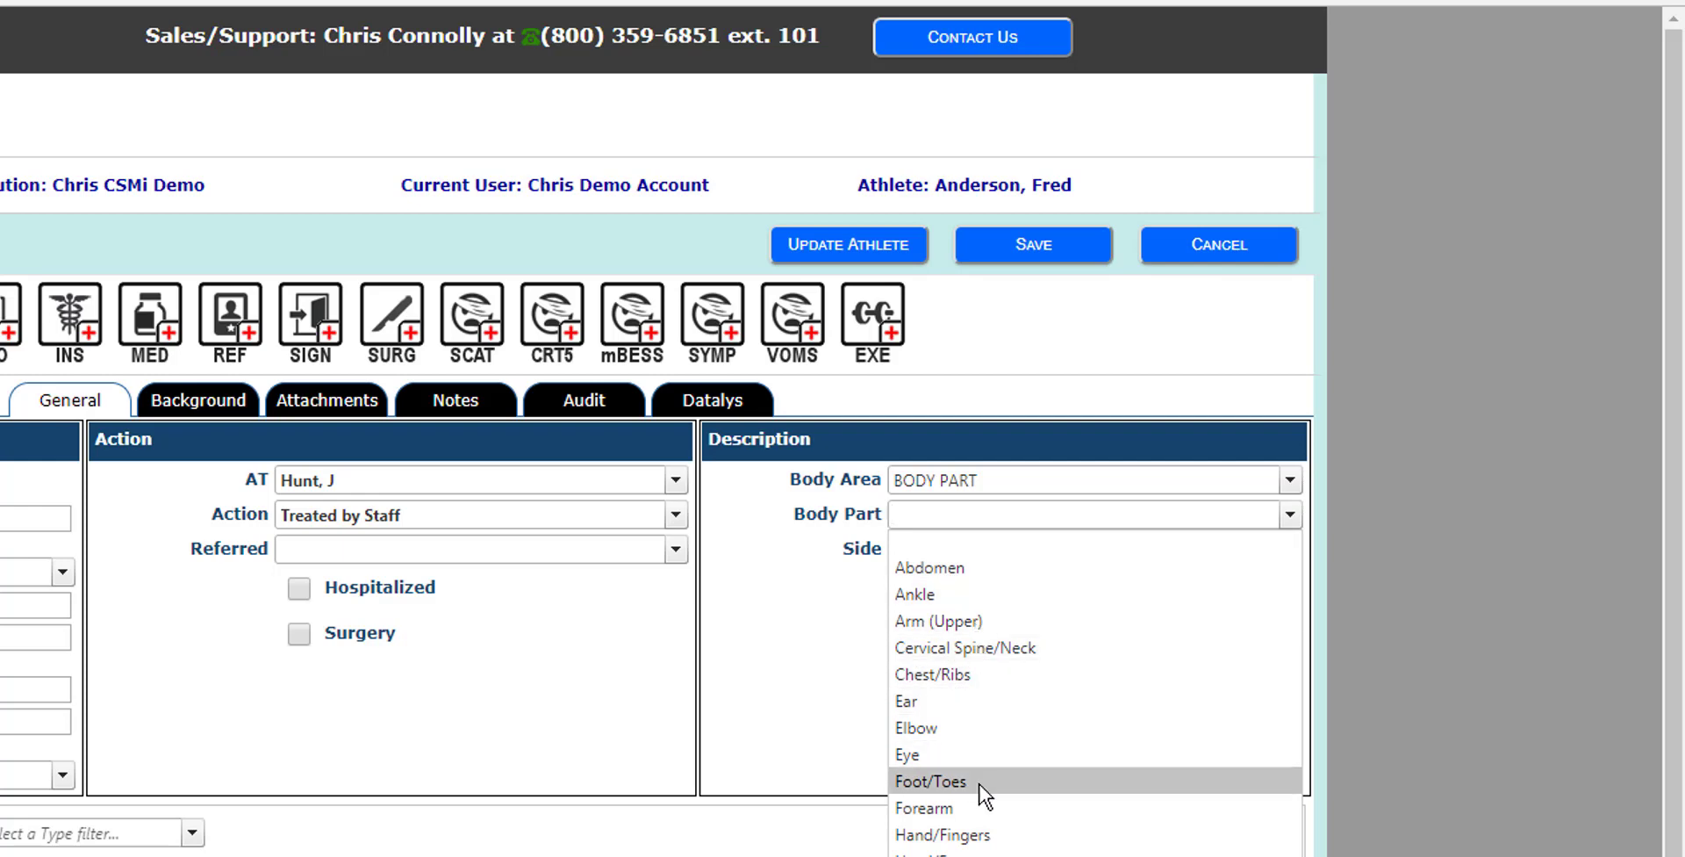
pyautogui.click(1001, 851)
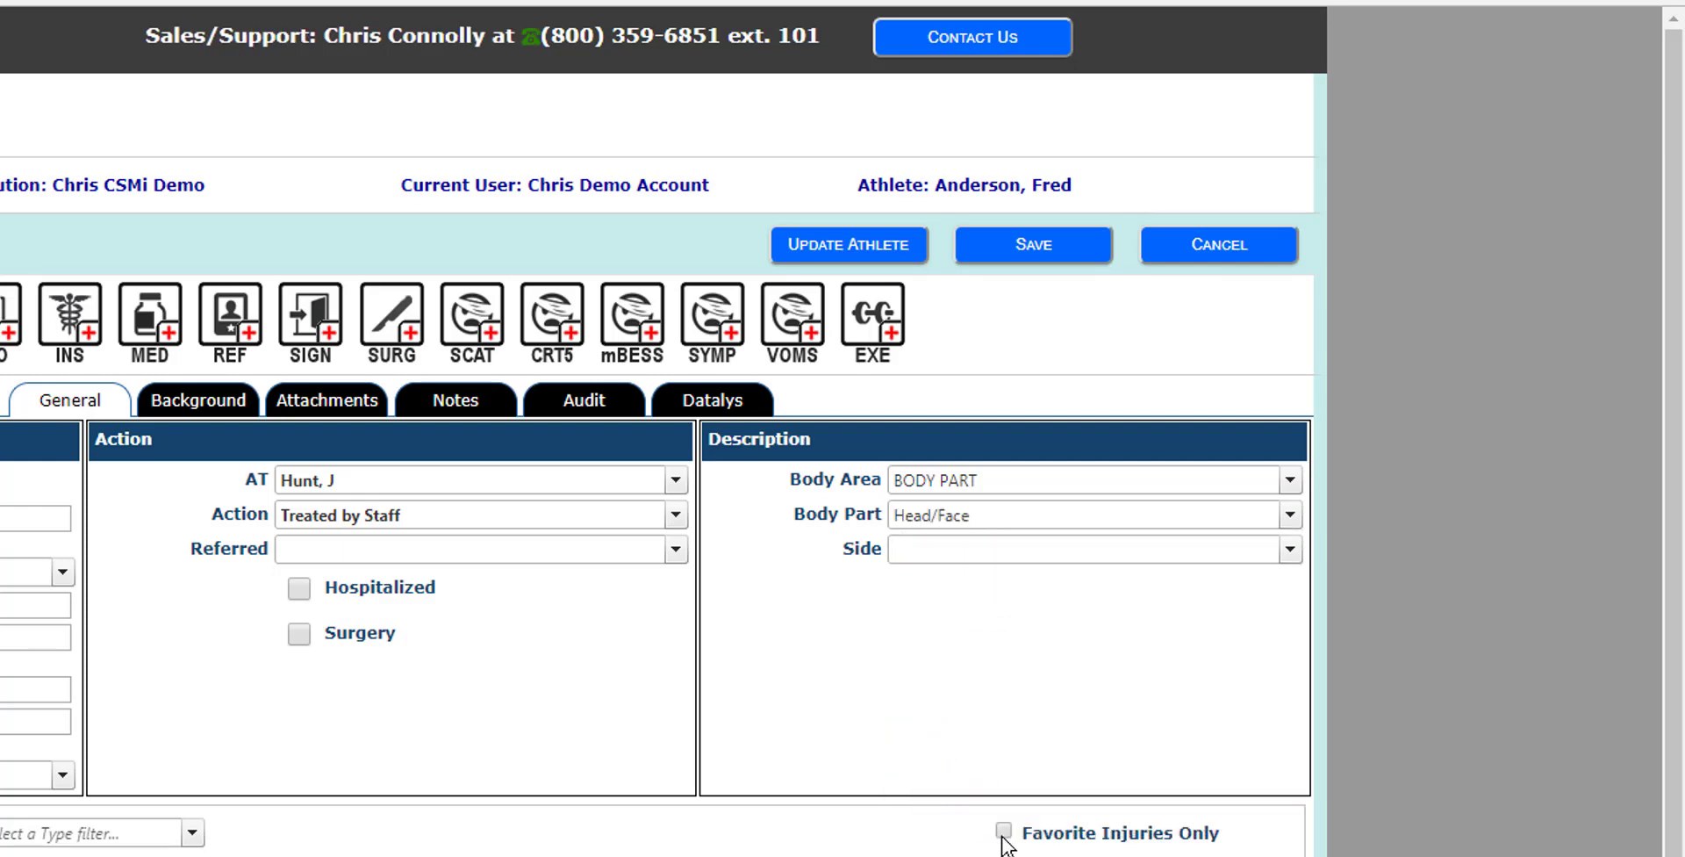
pyautogui.click(988, 553)
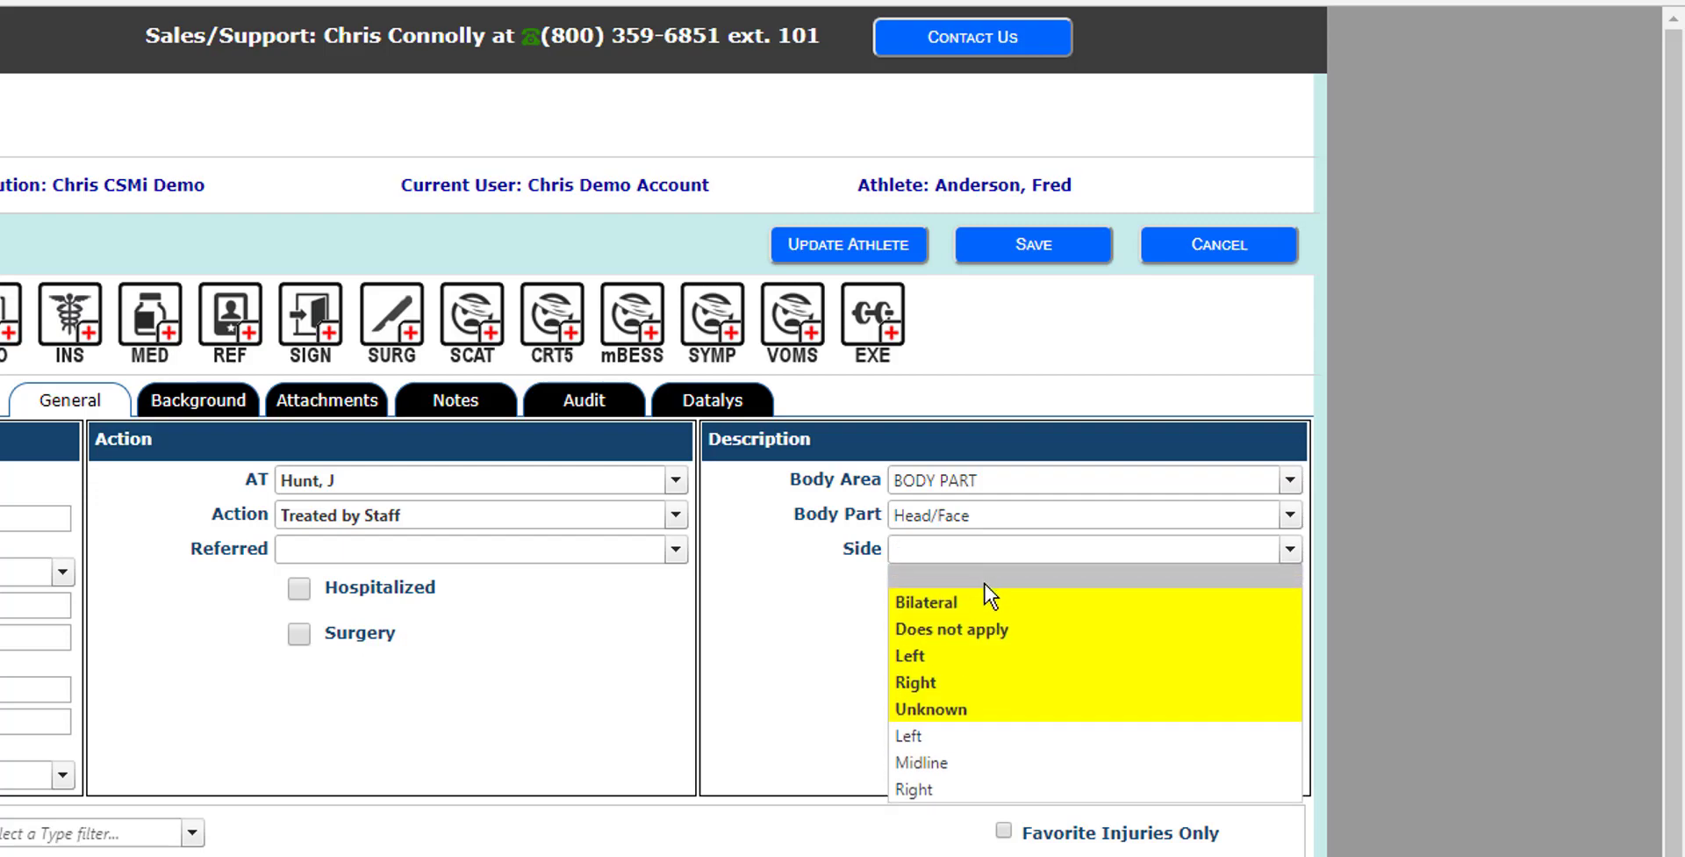
pyautogui.click(981, 630)
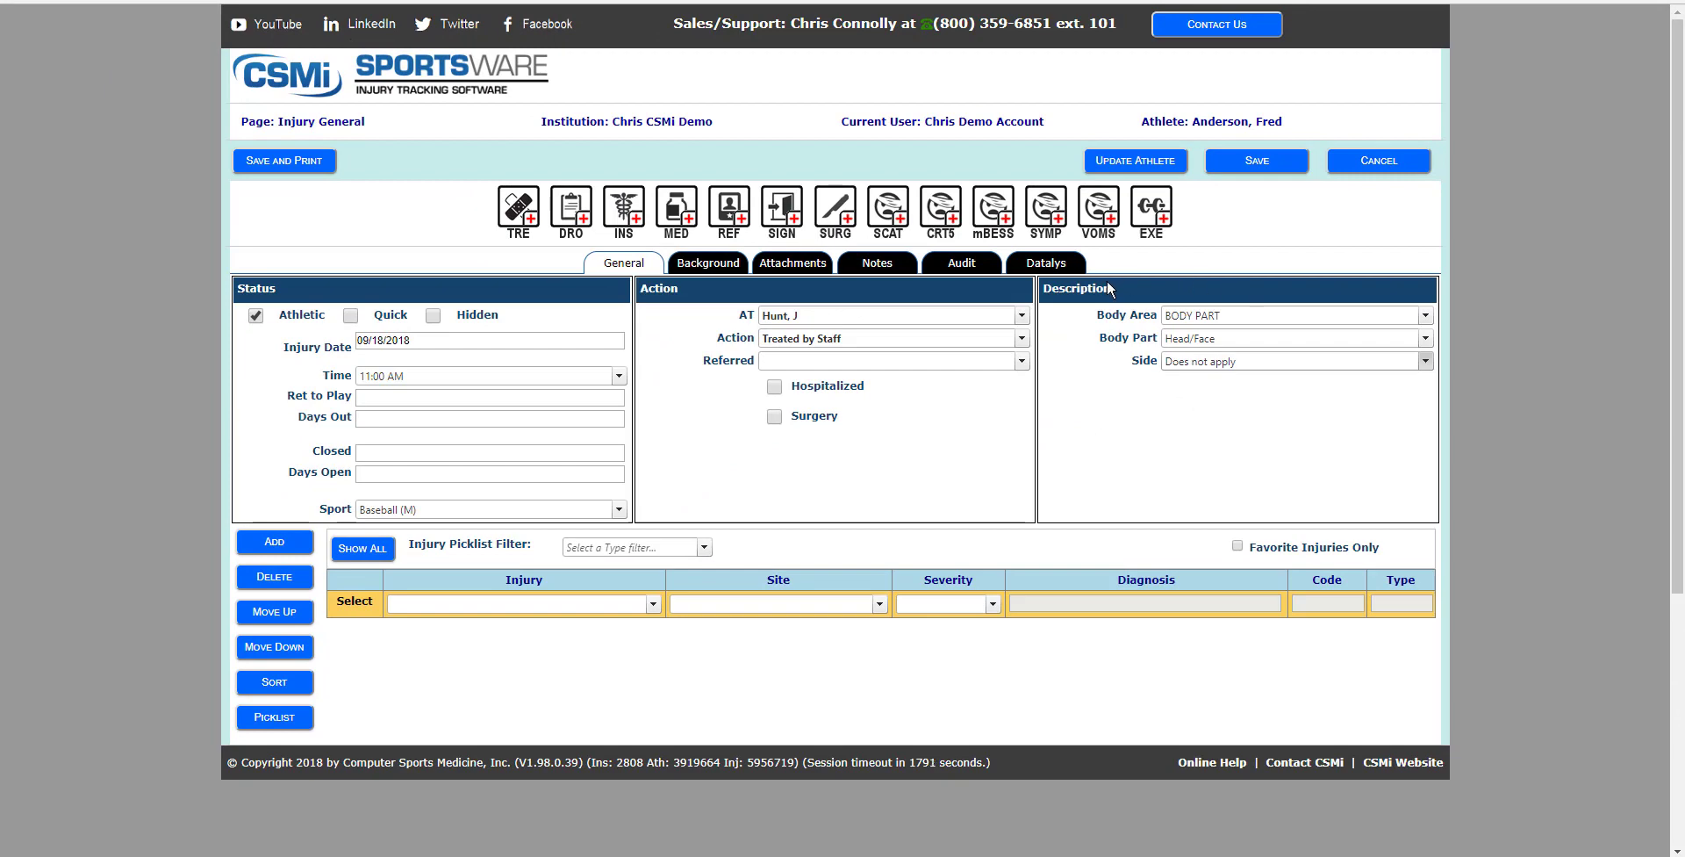
# Step: Record the injury as Concussion with Moderate severity, leaving the site blank
pyautogui.click(650, 604)
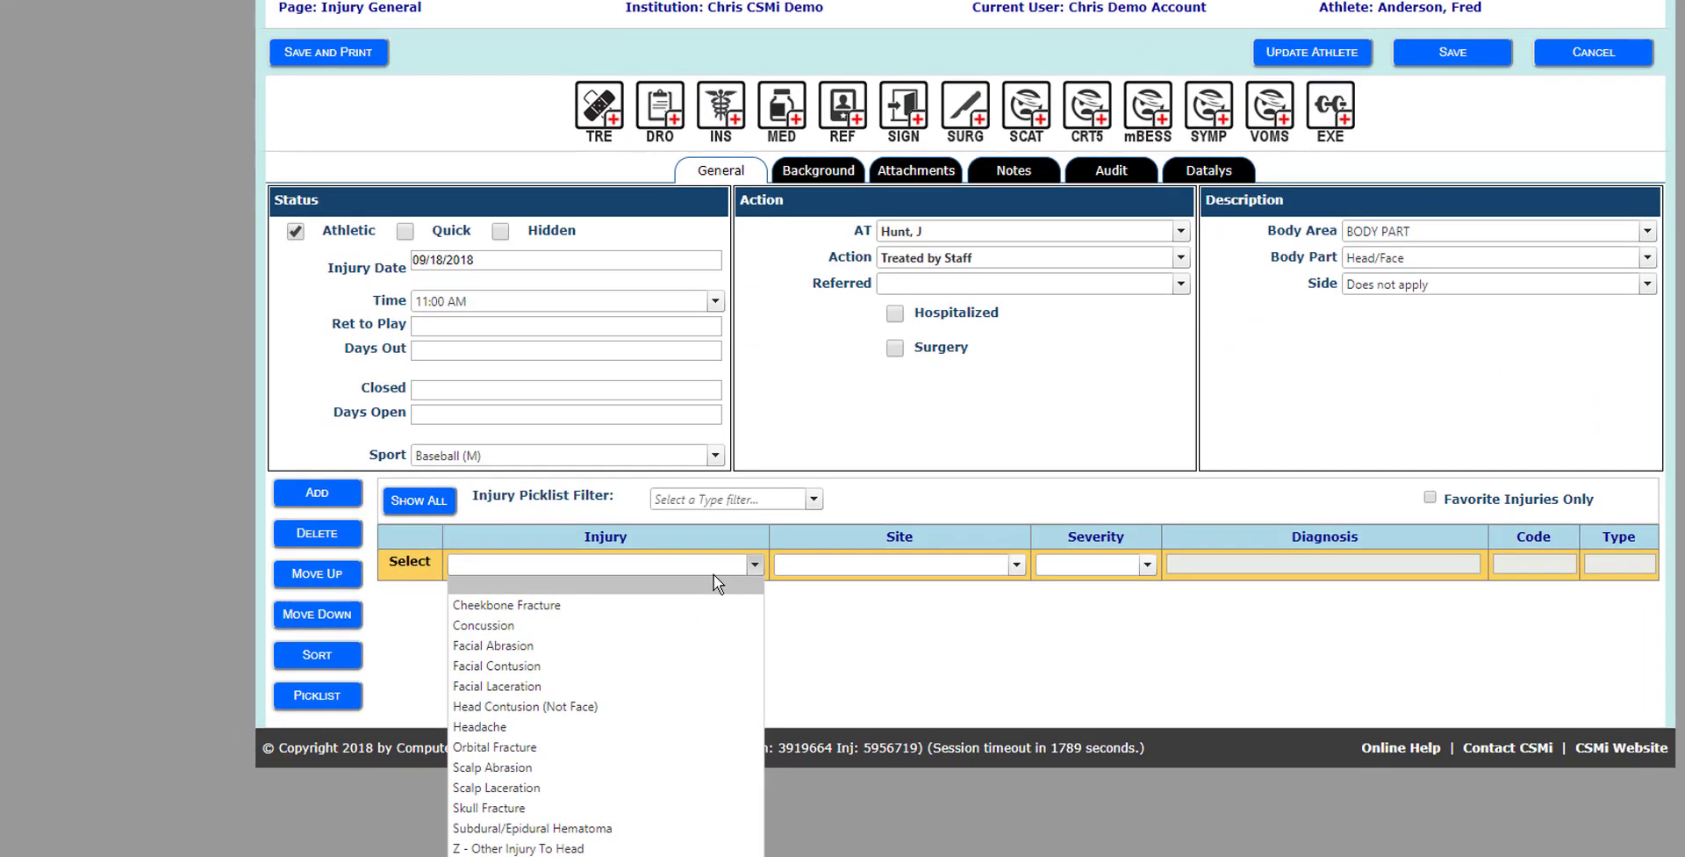
pyautogui.click(640, 623)
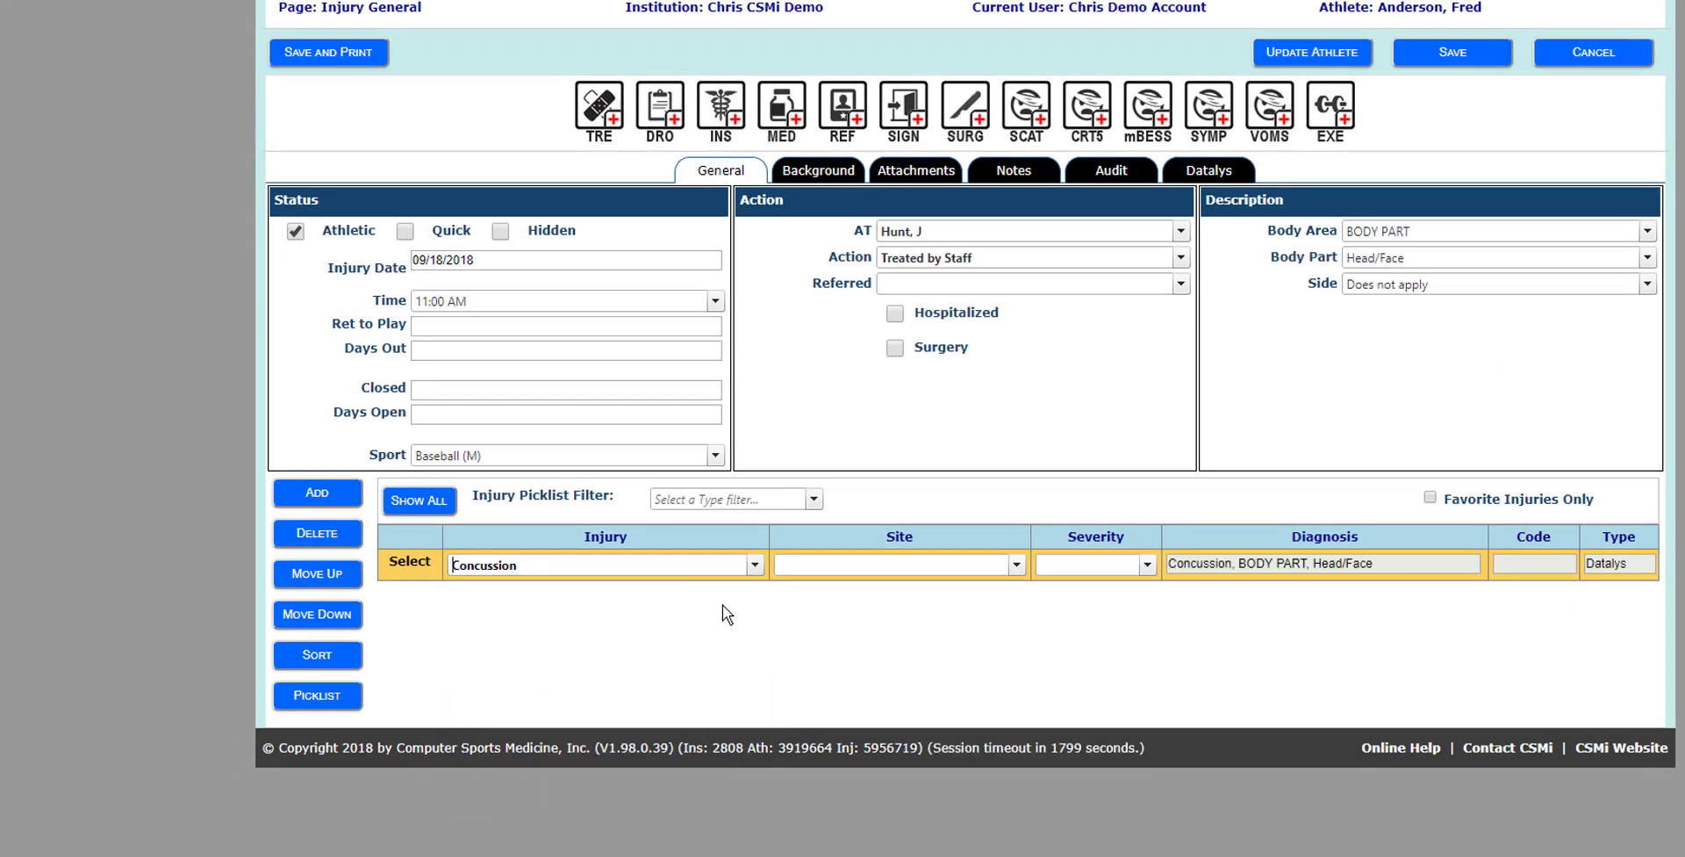
pyautogui.click(1014, 566)
pyautogui.click(1146, 565)
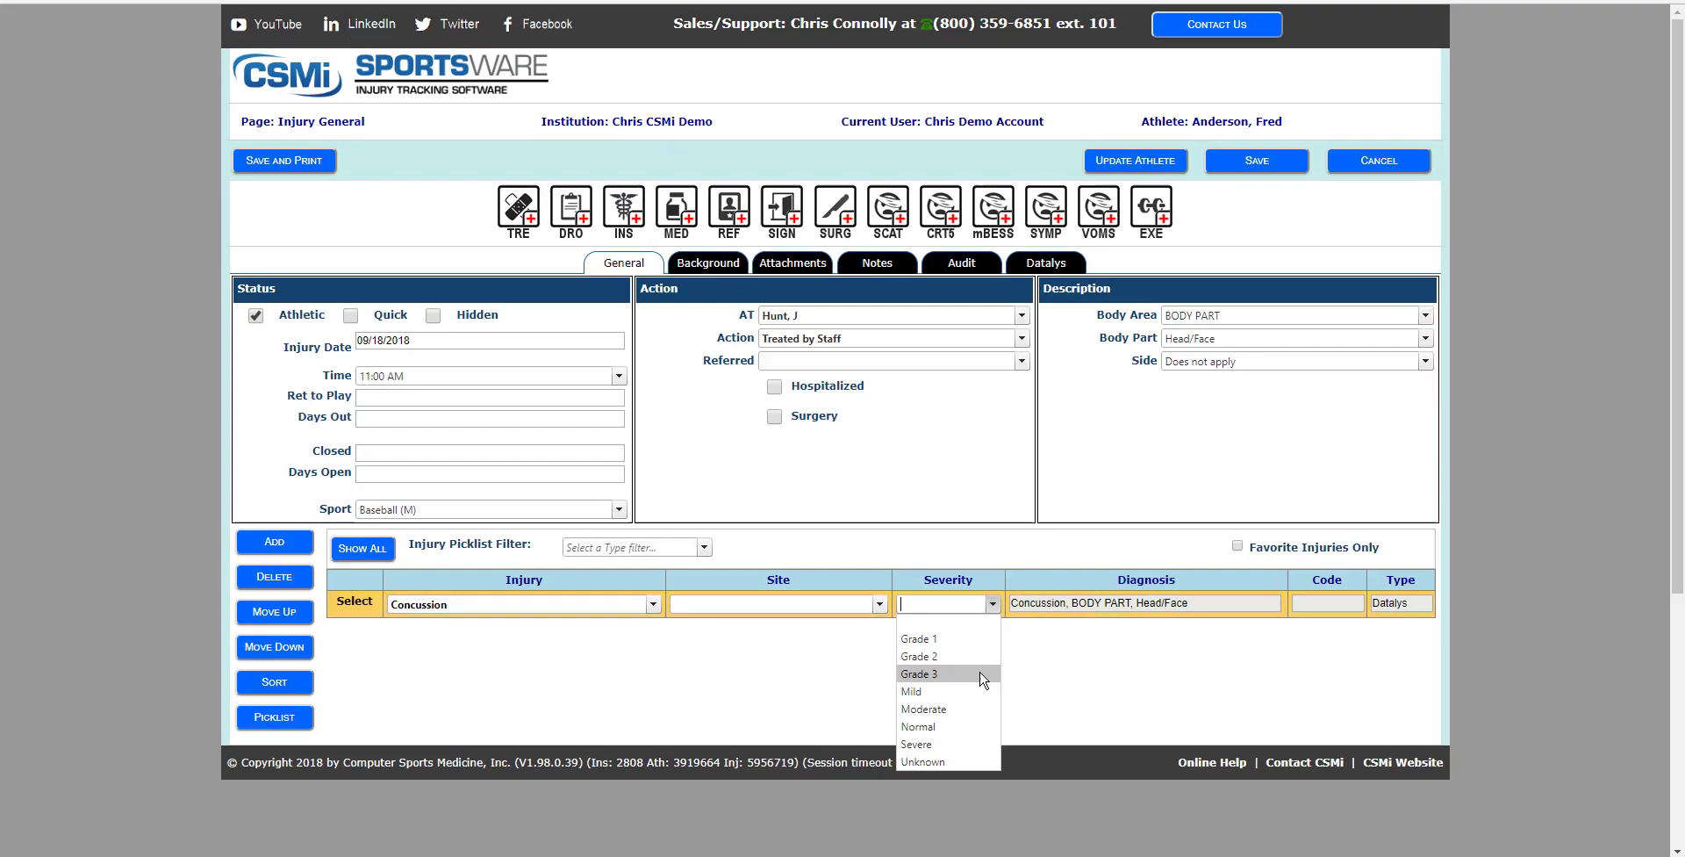
pyautogui.click(974, 708)
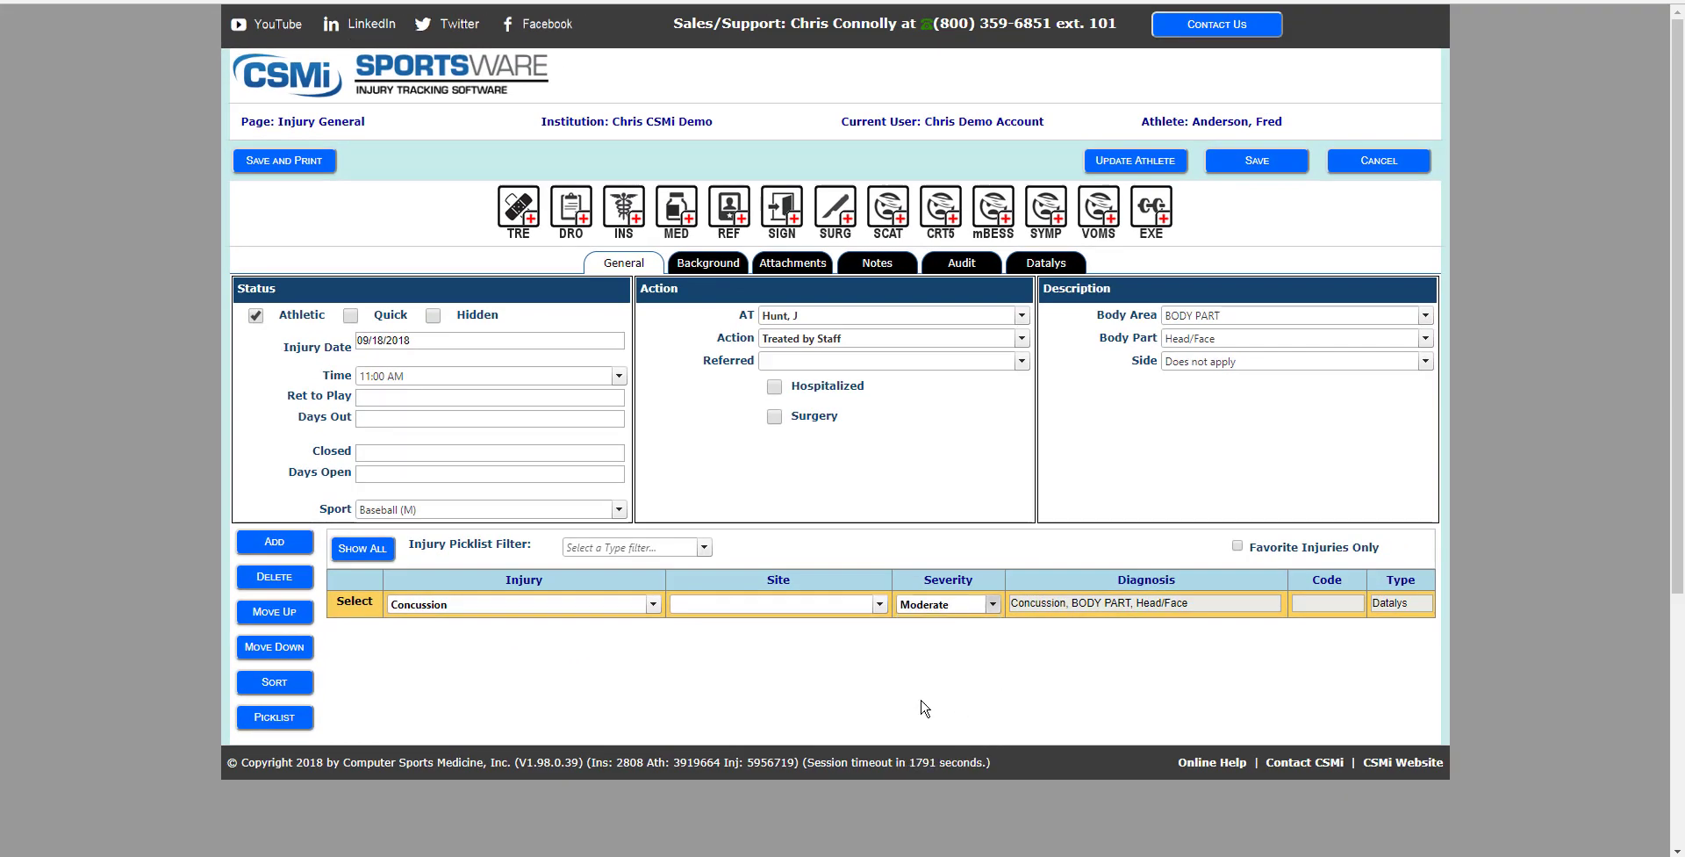
# Step: In the injury's background details, set the season to Preseason and the surface to natural grass
pyautogui.click(691, 264)
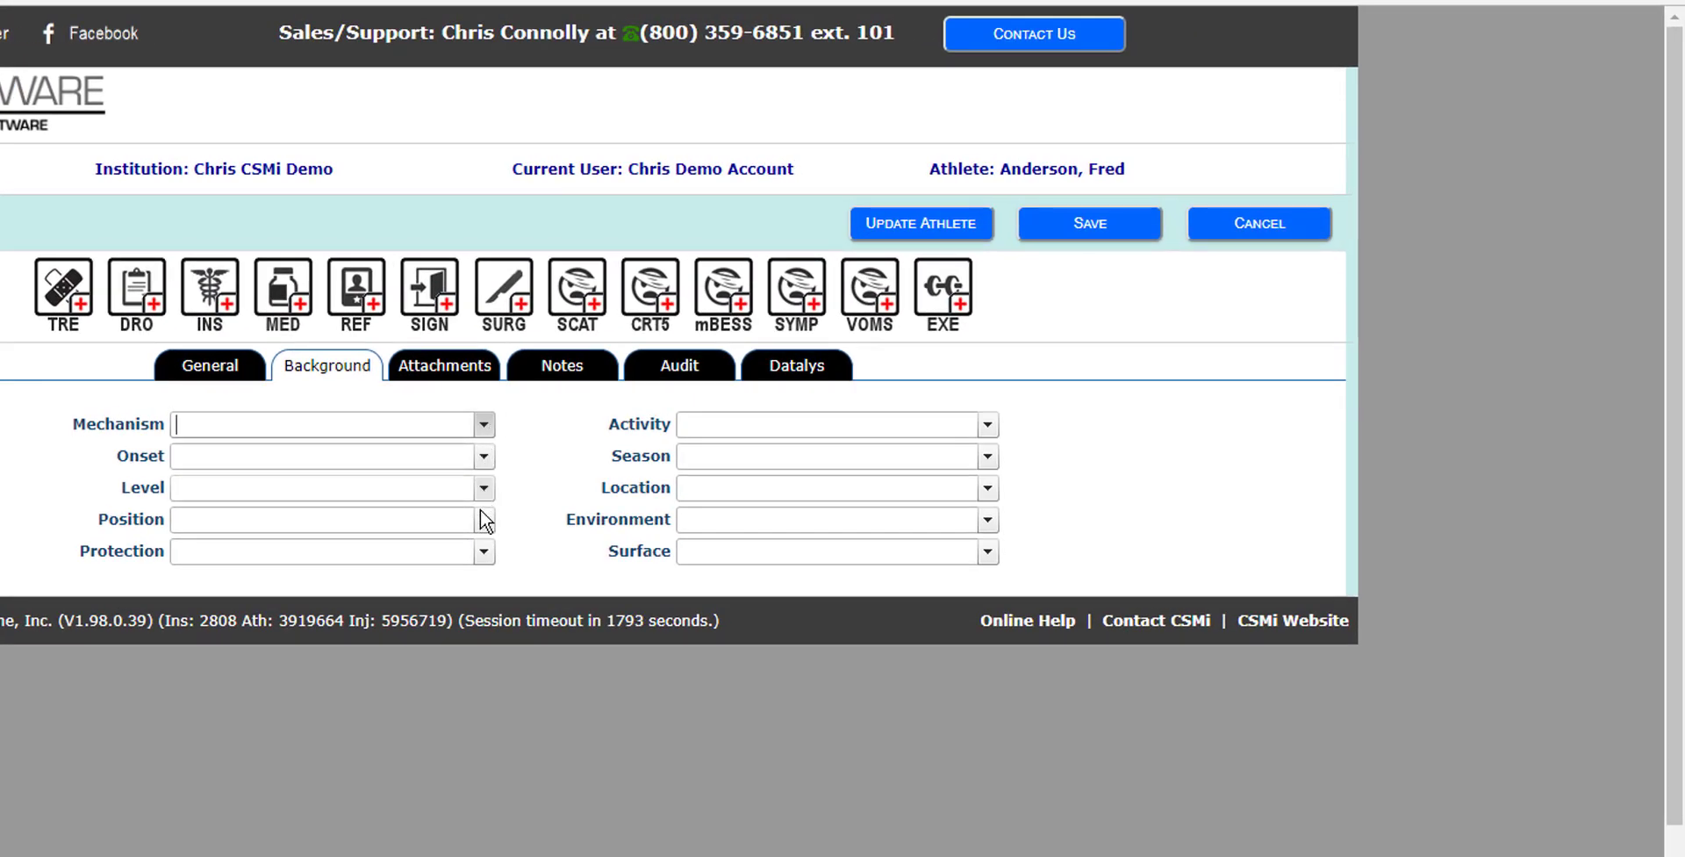
pyautogui.click(989, 455)
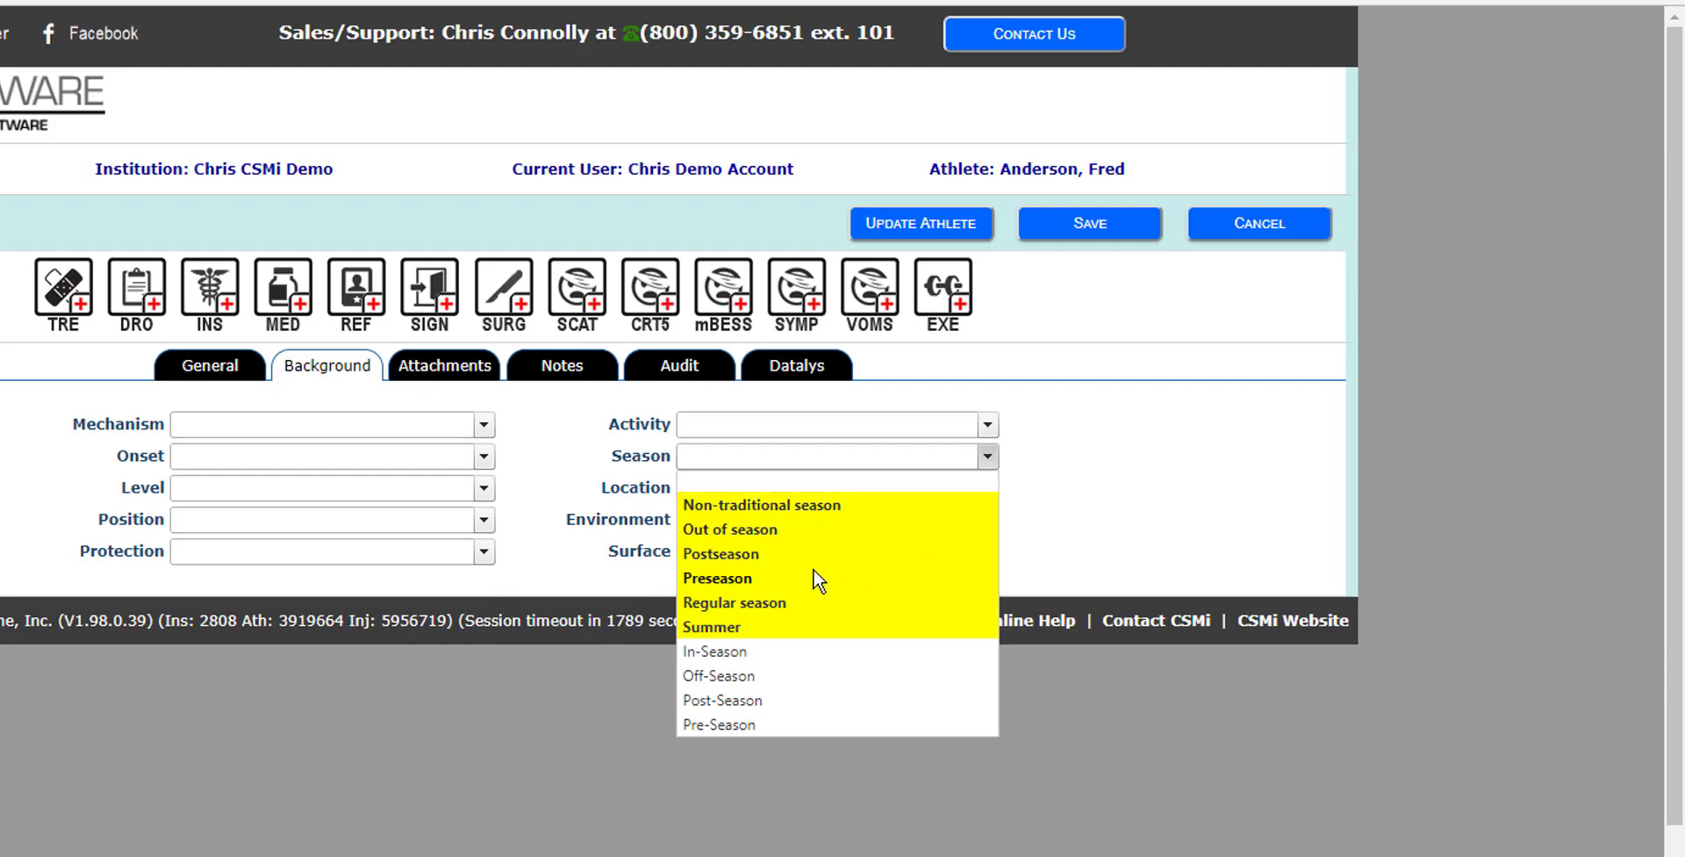
pyautogui.click(783, 577)
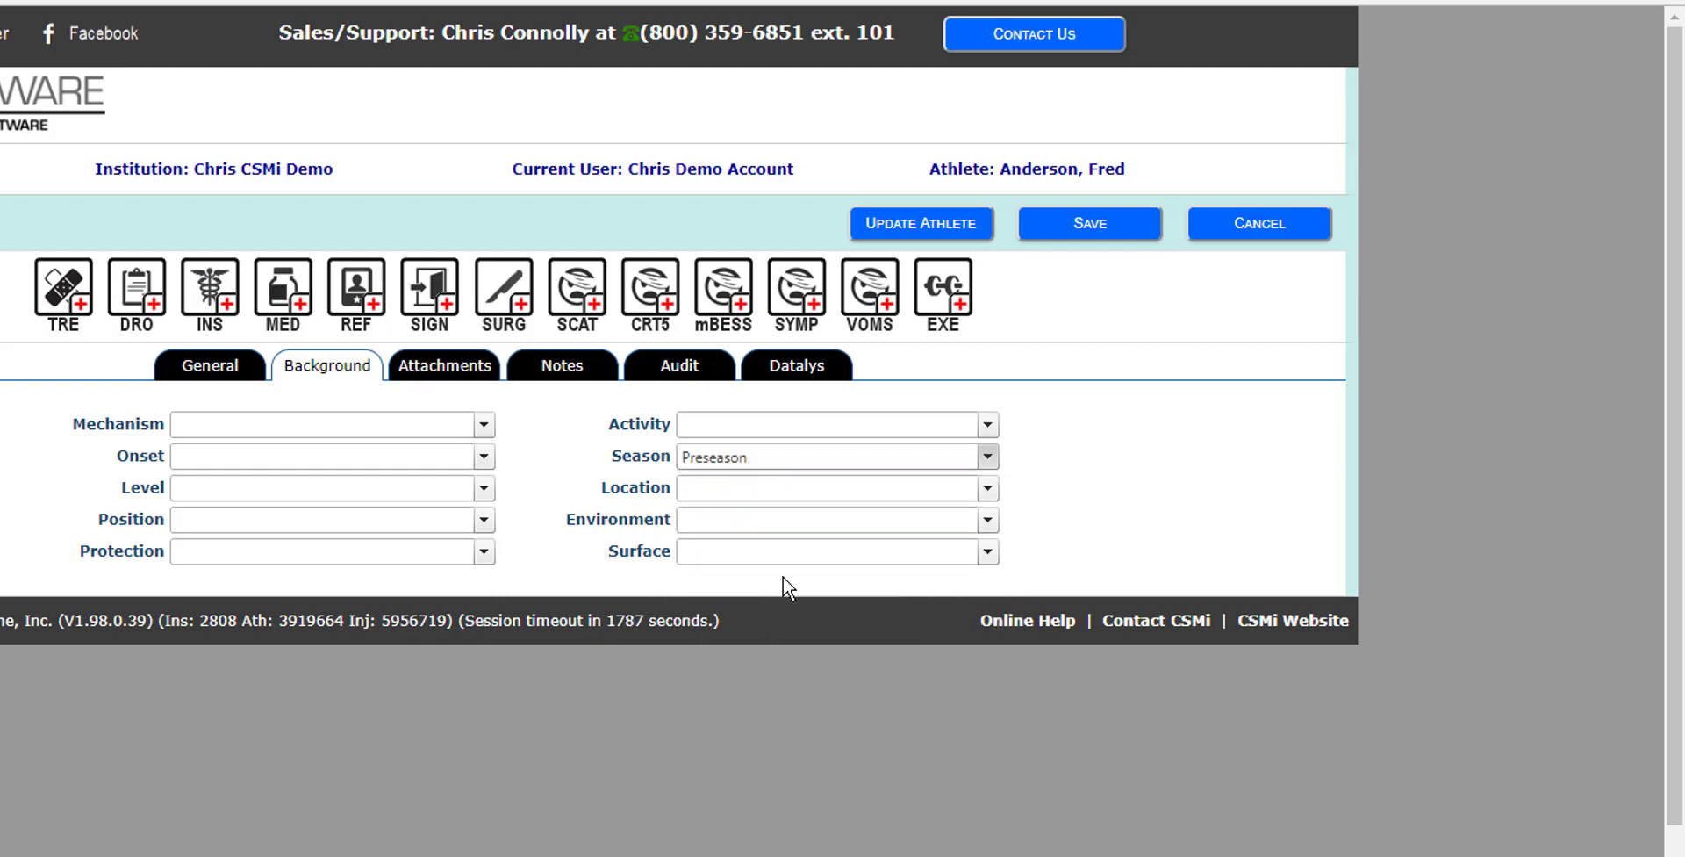
pyautogui.click(988, 552)
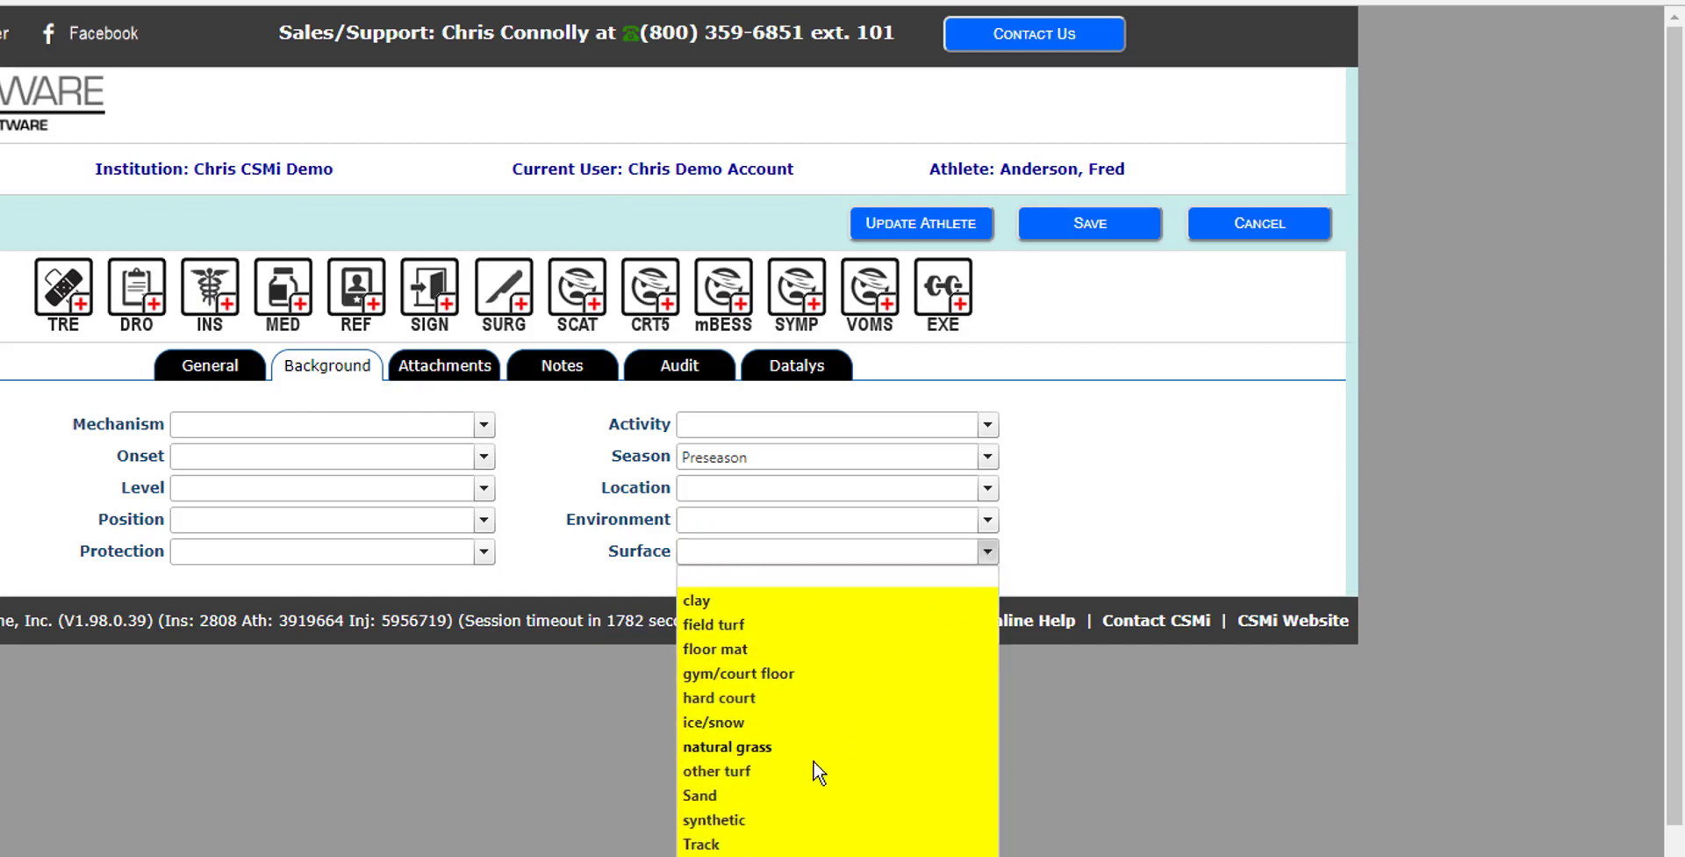
pyautogui.click(777, 749)
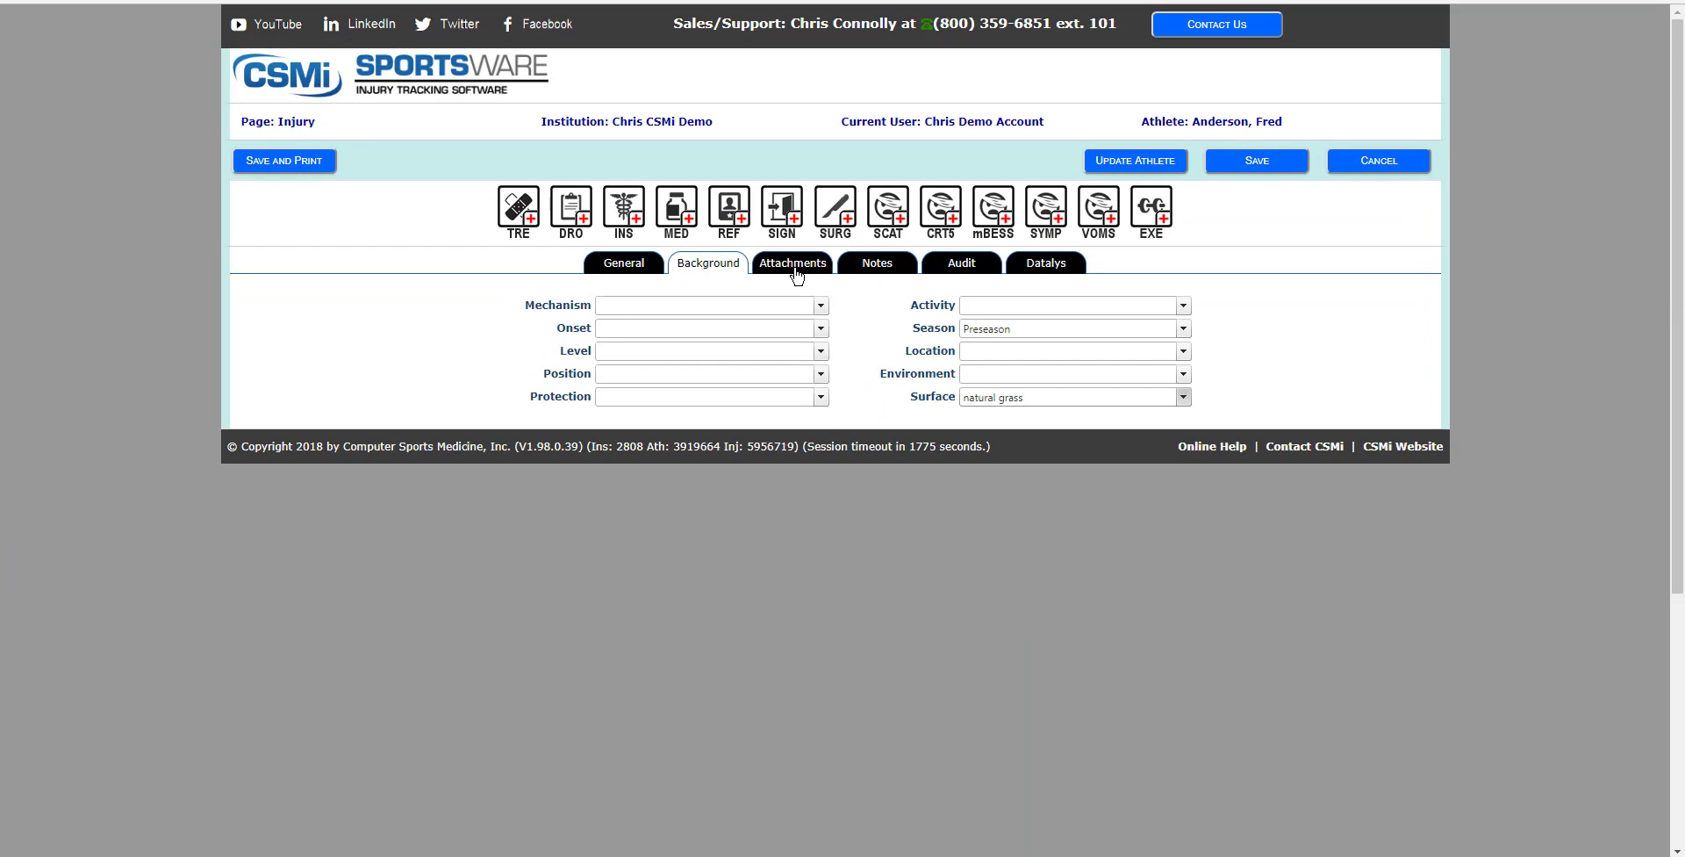
# Step: Check the injury's attachments and notes, and sync the Datalys values with the general injury data, accepting the overwrite
pyautogui.click(794, 264)
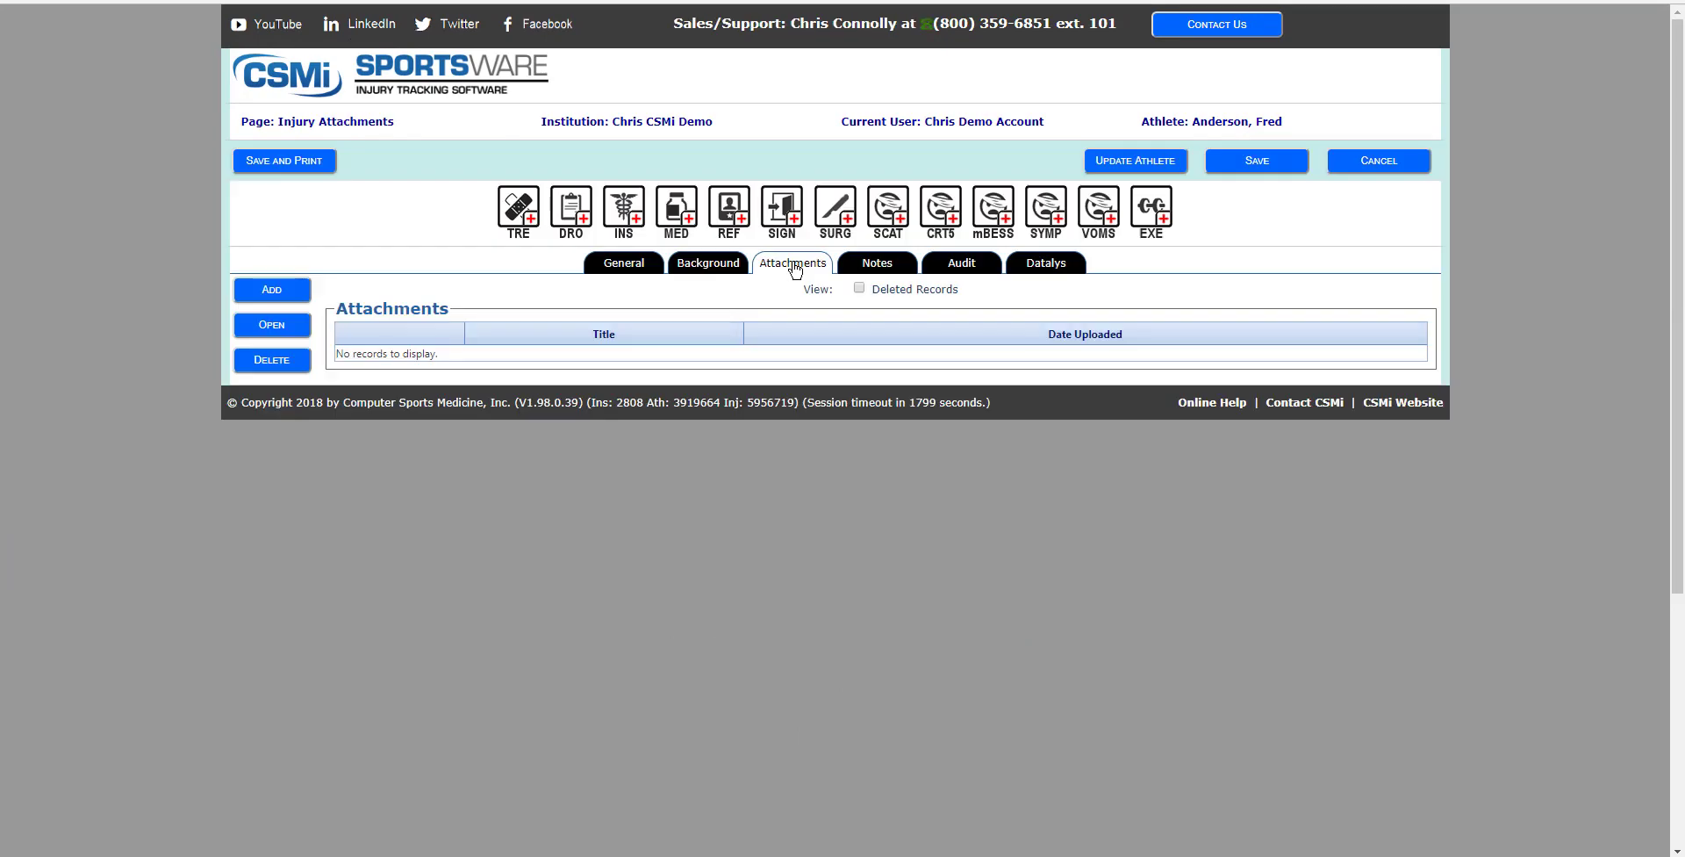
pyautogui.click(866, 273)
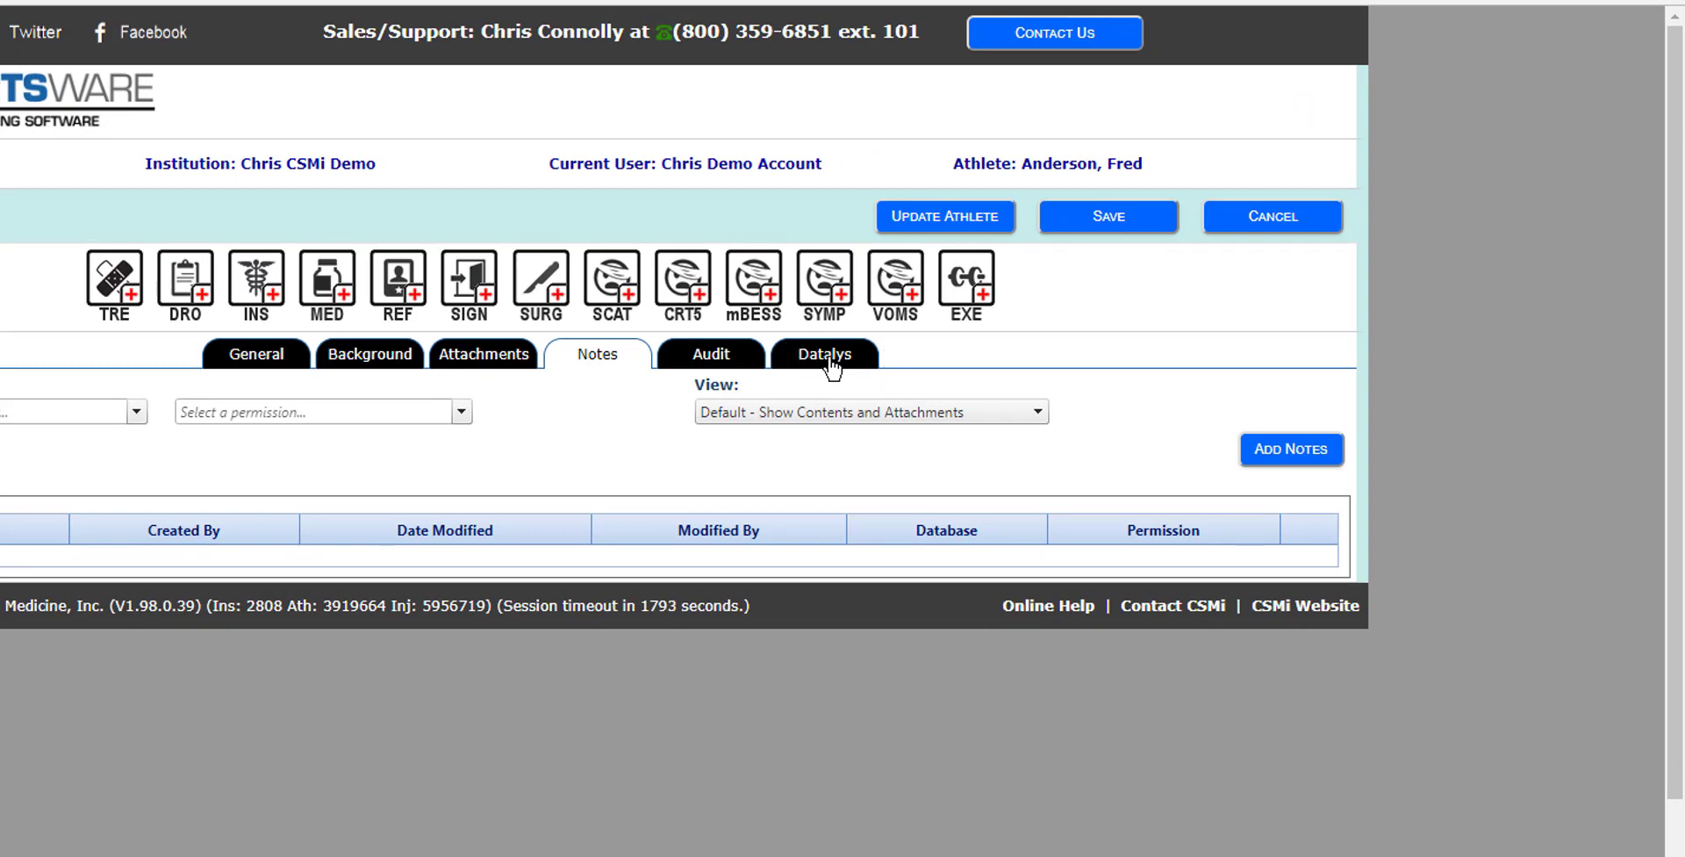
pyautogui.click(830, 363)
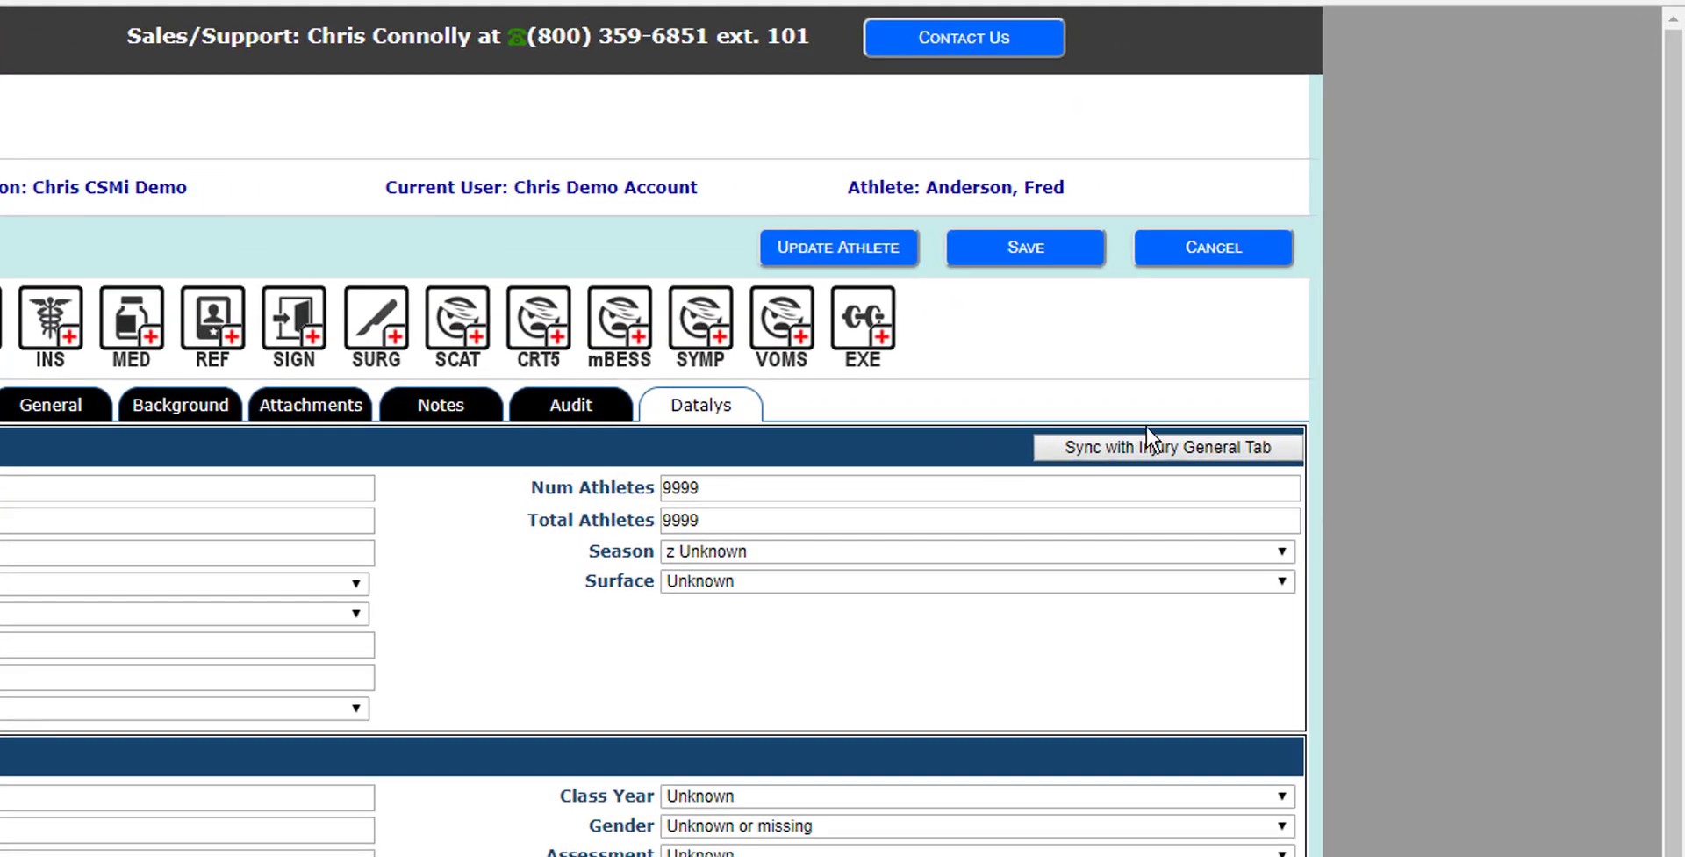
pyautogui.click(1193, 456)
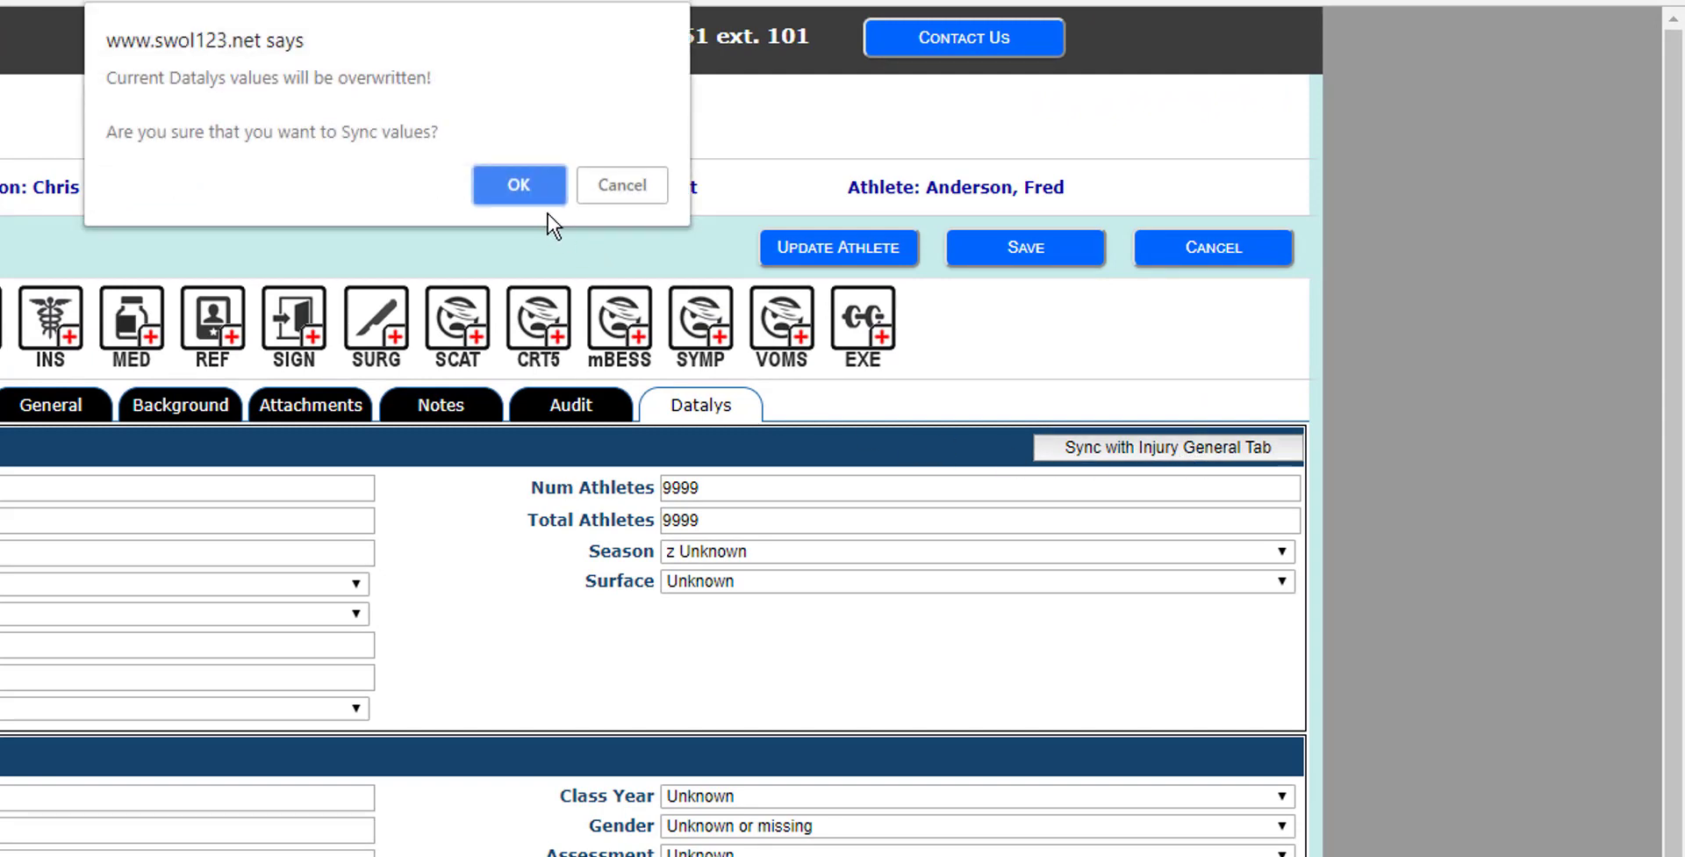
pyautogui.click(522, 175)
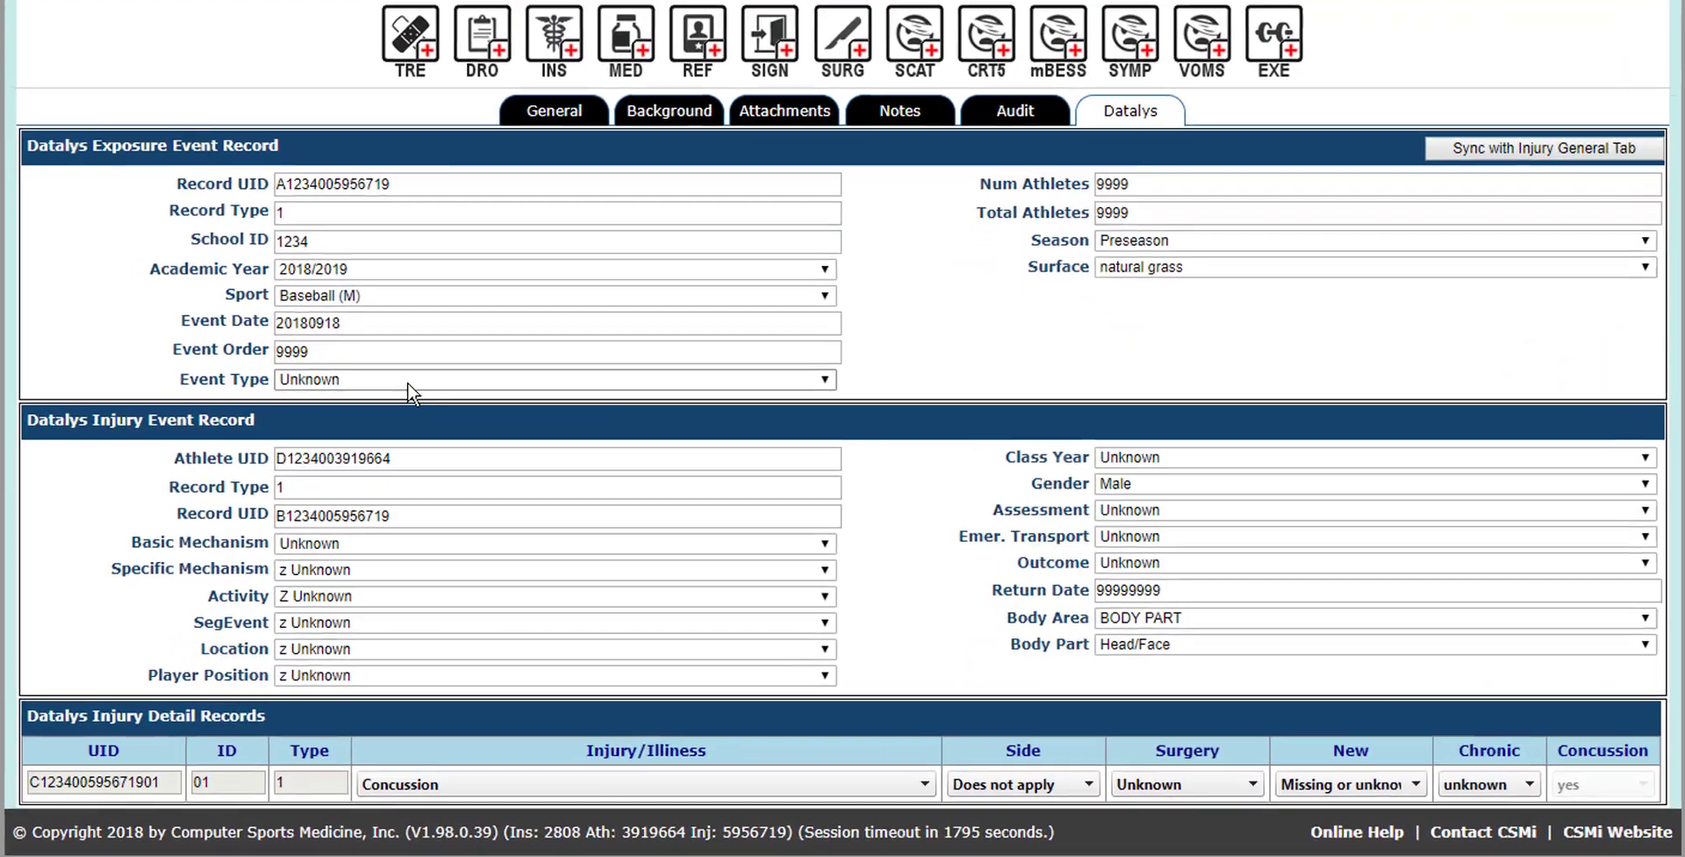
# Step: Set the Datalys event type to Scrimmage, basic mechanism to Contact - surface and specific mechanism to No Specific Injury Mechanism
pyautogui.click(590, 459)
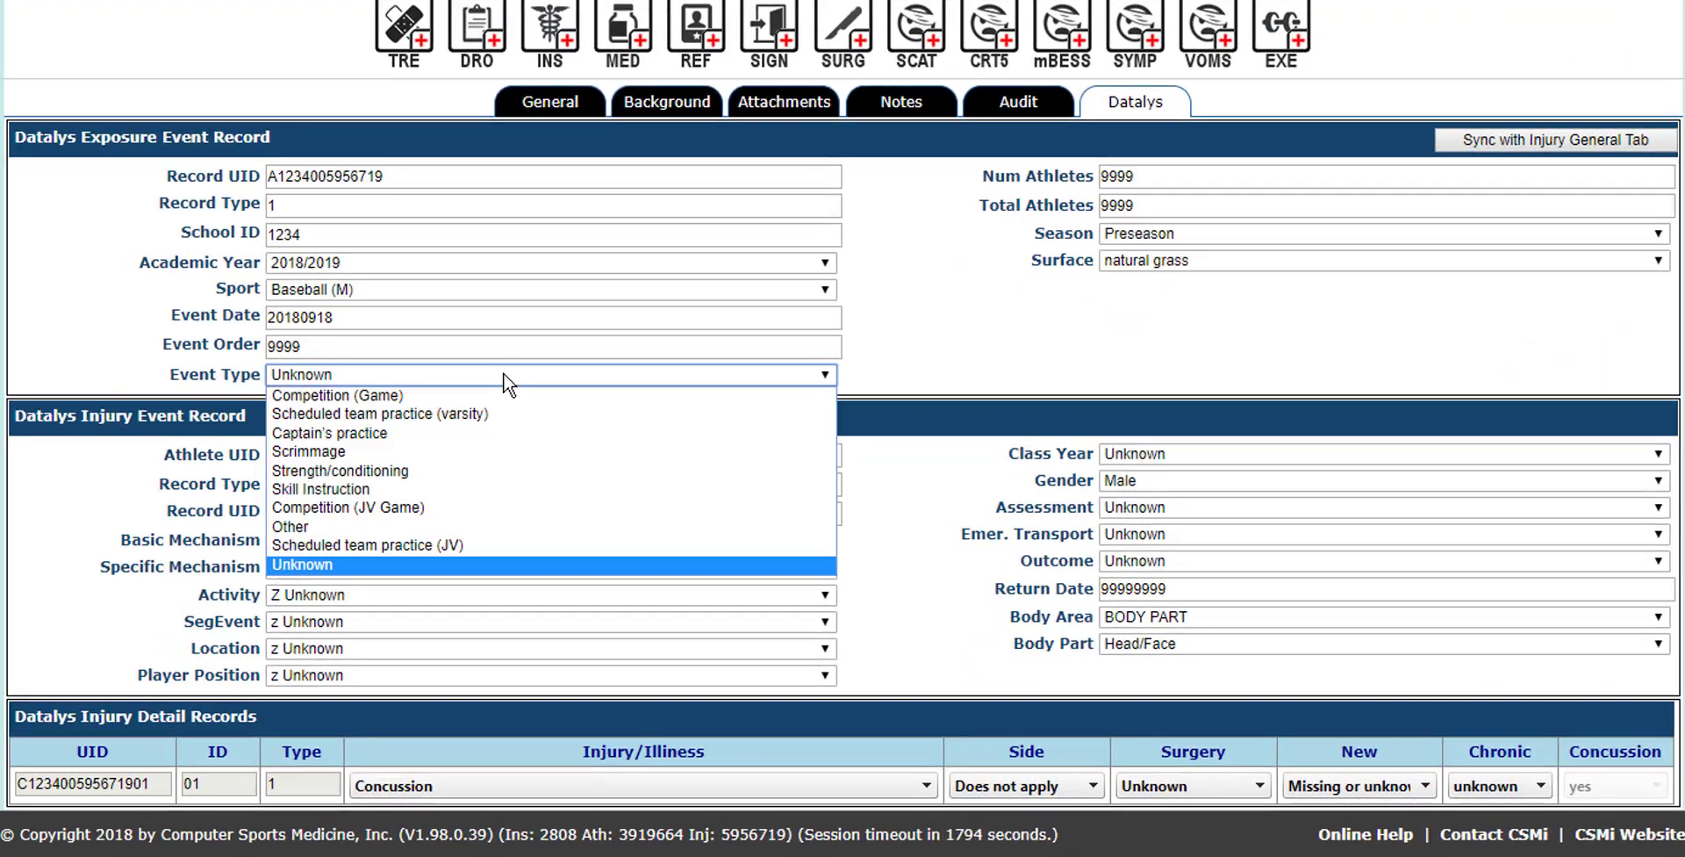
pyautogui.click(486, 451)
pyautogui.click(455, 540)
pyautogui.click(445, 597)
pyautogui.click(438, 568)
pyautogui.click(430, 604)
# Step: Set the Datalys activity to Fielding, SegEvent to Innings 4-6, location to Outfield and player position to Right field
pyautogui.click(421, 594)
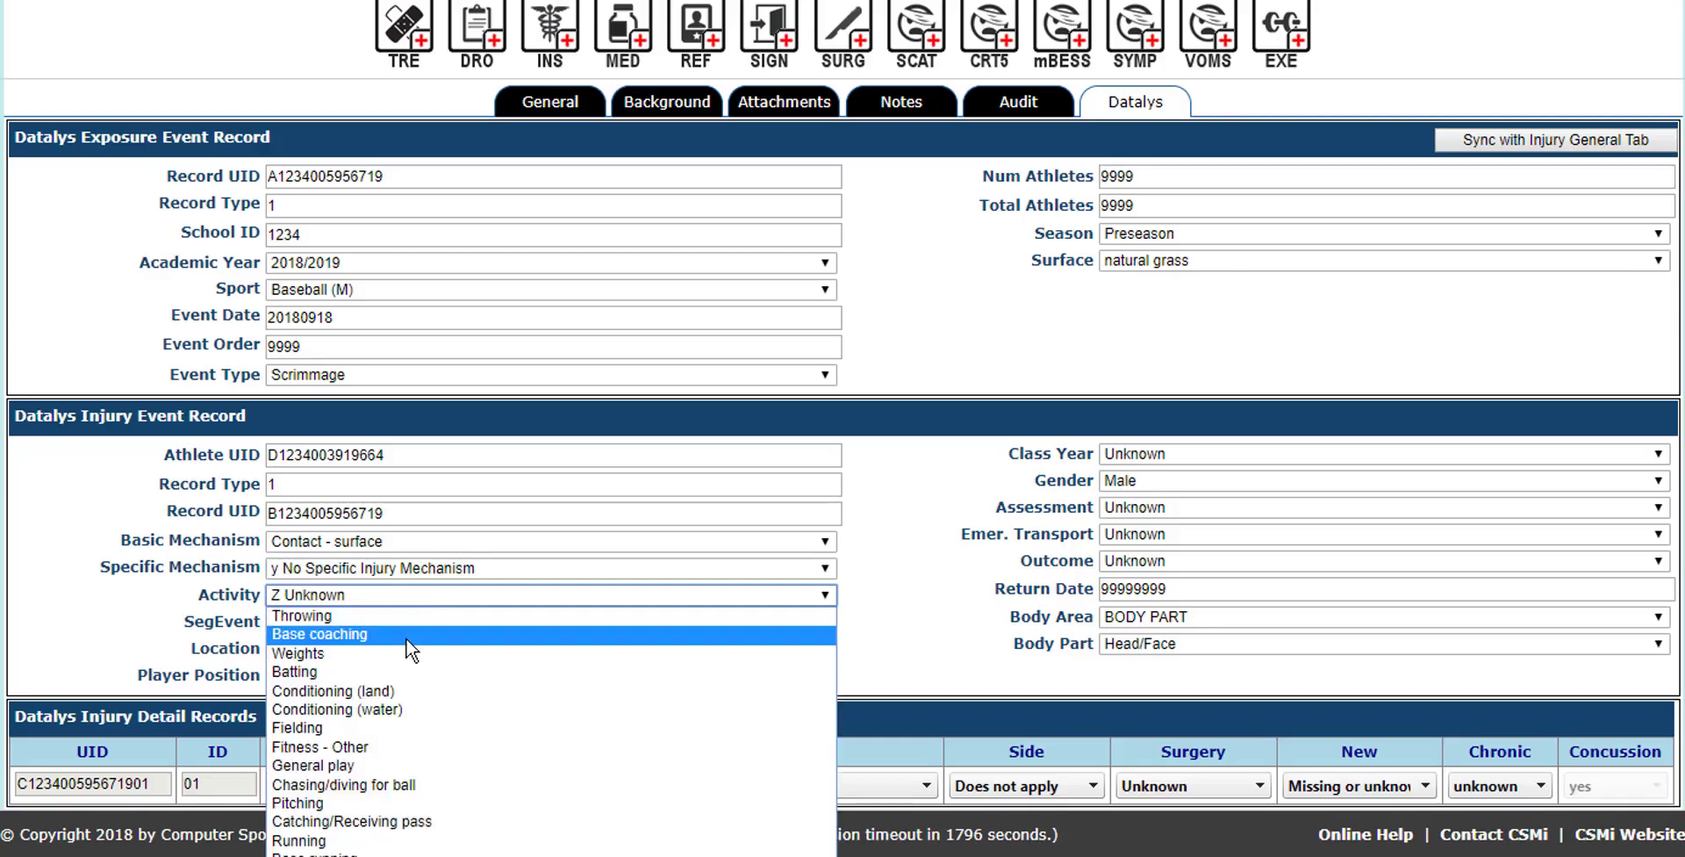
pyautogui.click(396, 732)
pyautogui.click(400, 621)
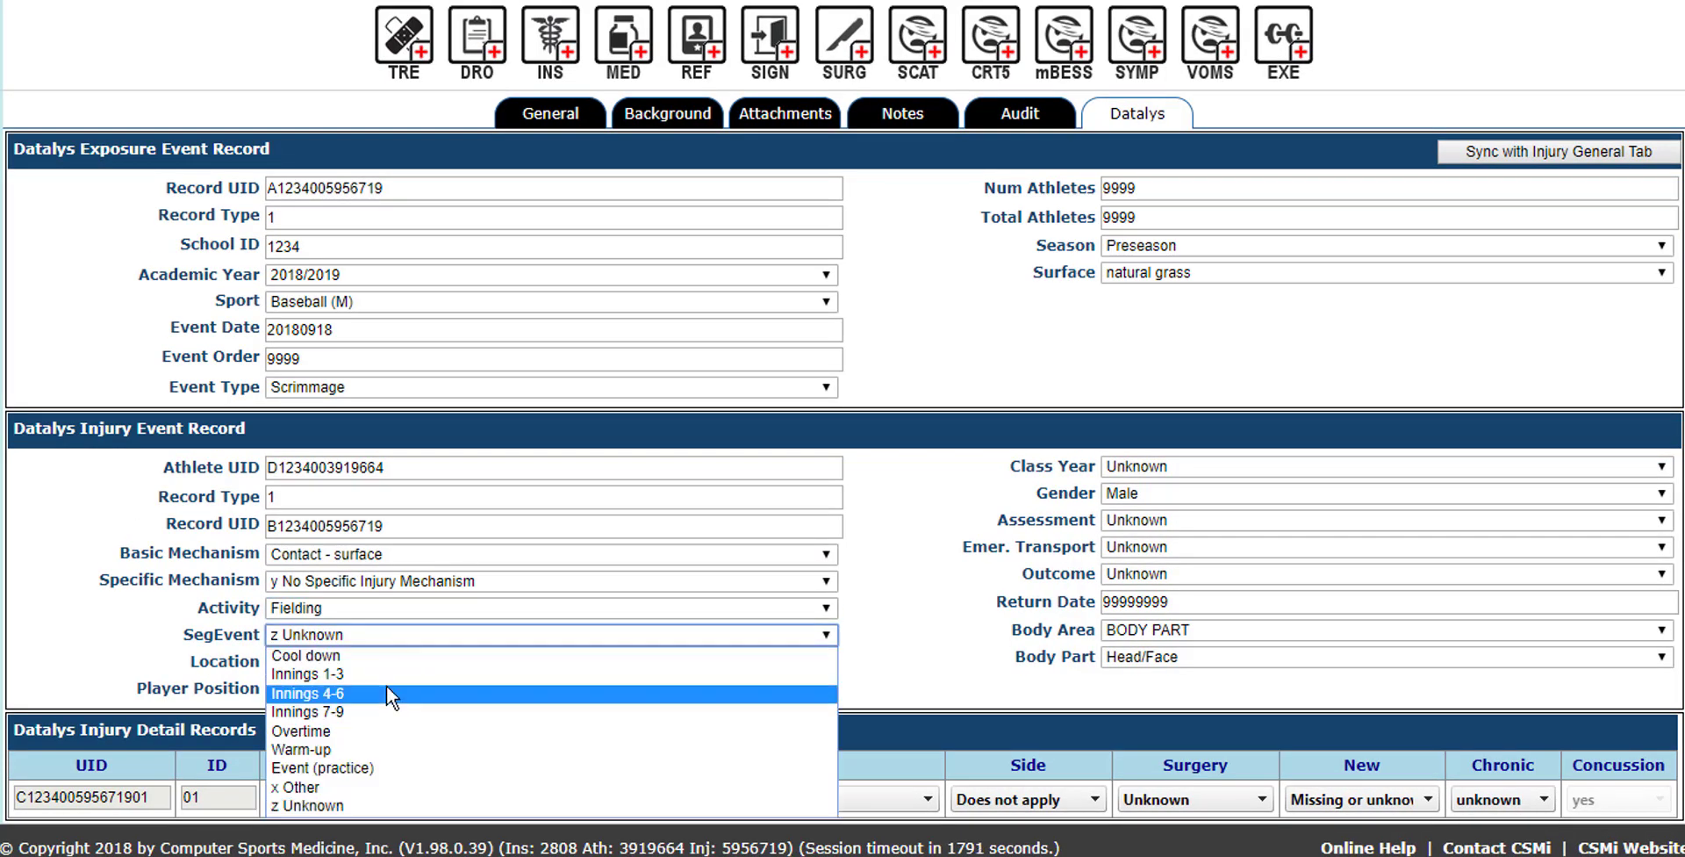
pyautogui.click(386, 693)
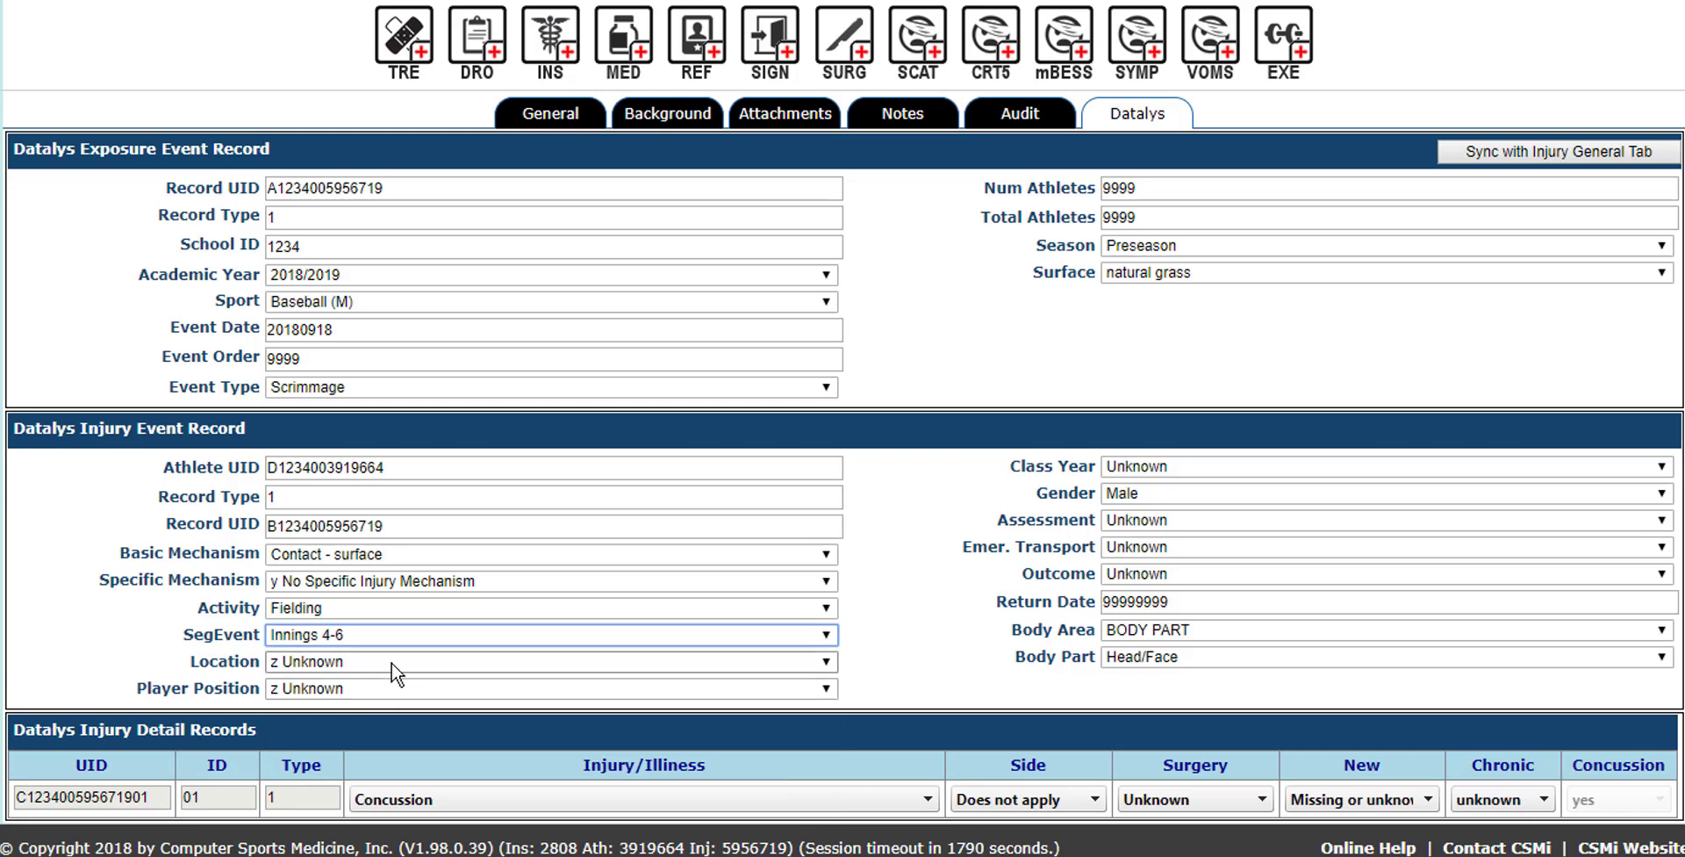
pyautogui.click(391, 661)
pyautogui.click(402, 418)
pyautogui.click(438, 688)
pyautogui.click(412, 571)
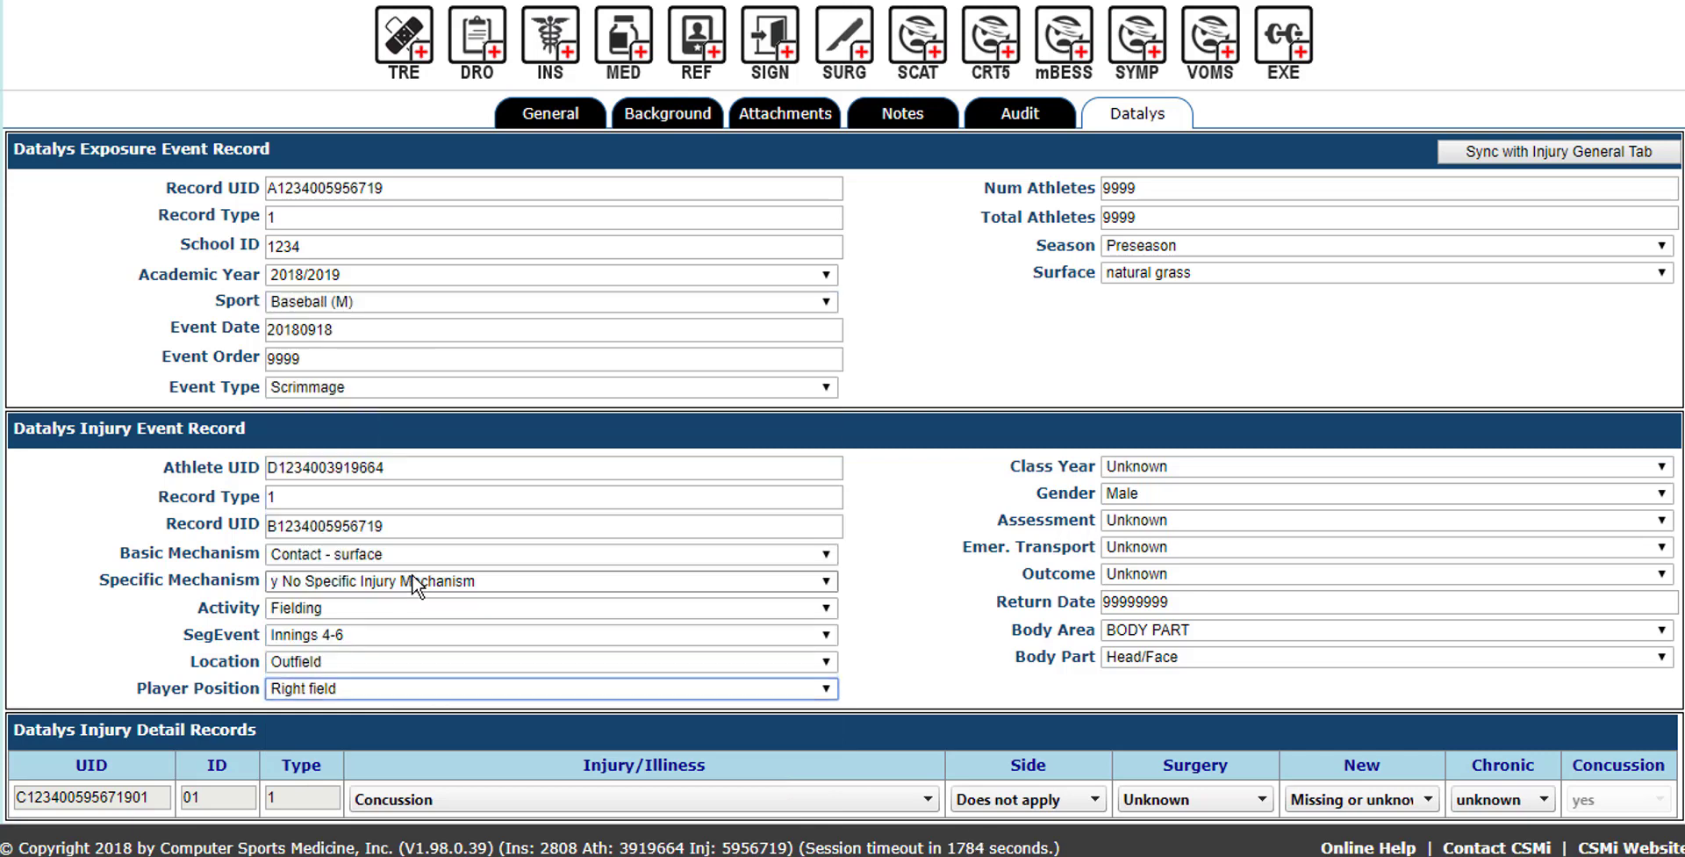
# Step: Set the Datalys class year to Junior, assessment to ATC and emergency transport to no, keeping the outcome as Unknown
pyautogui.click(1141, 466)
pyautogui.click(1140, 525)
pyautogui.click(1139, 520)
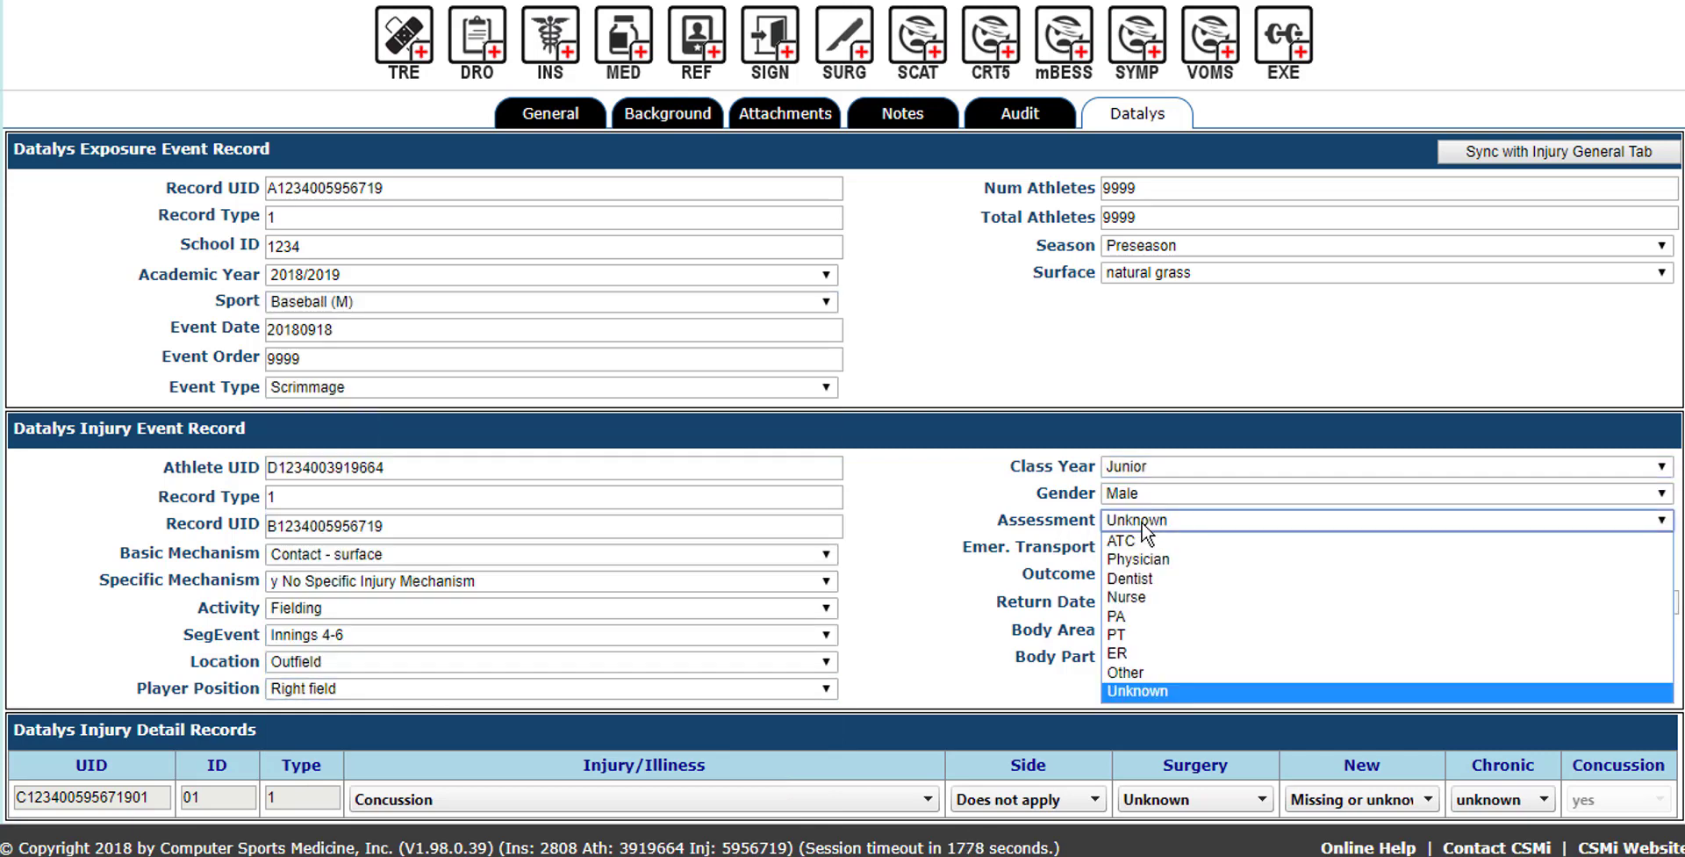
pyautogui.click(1150, 537)
pyautogui.click(1153, 547)
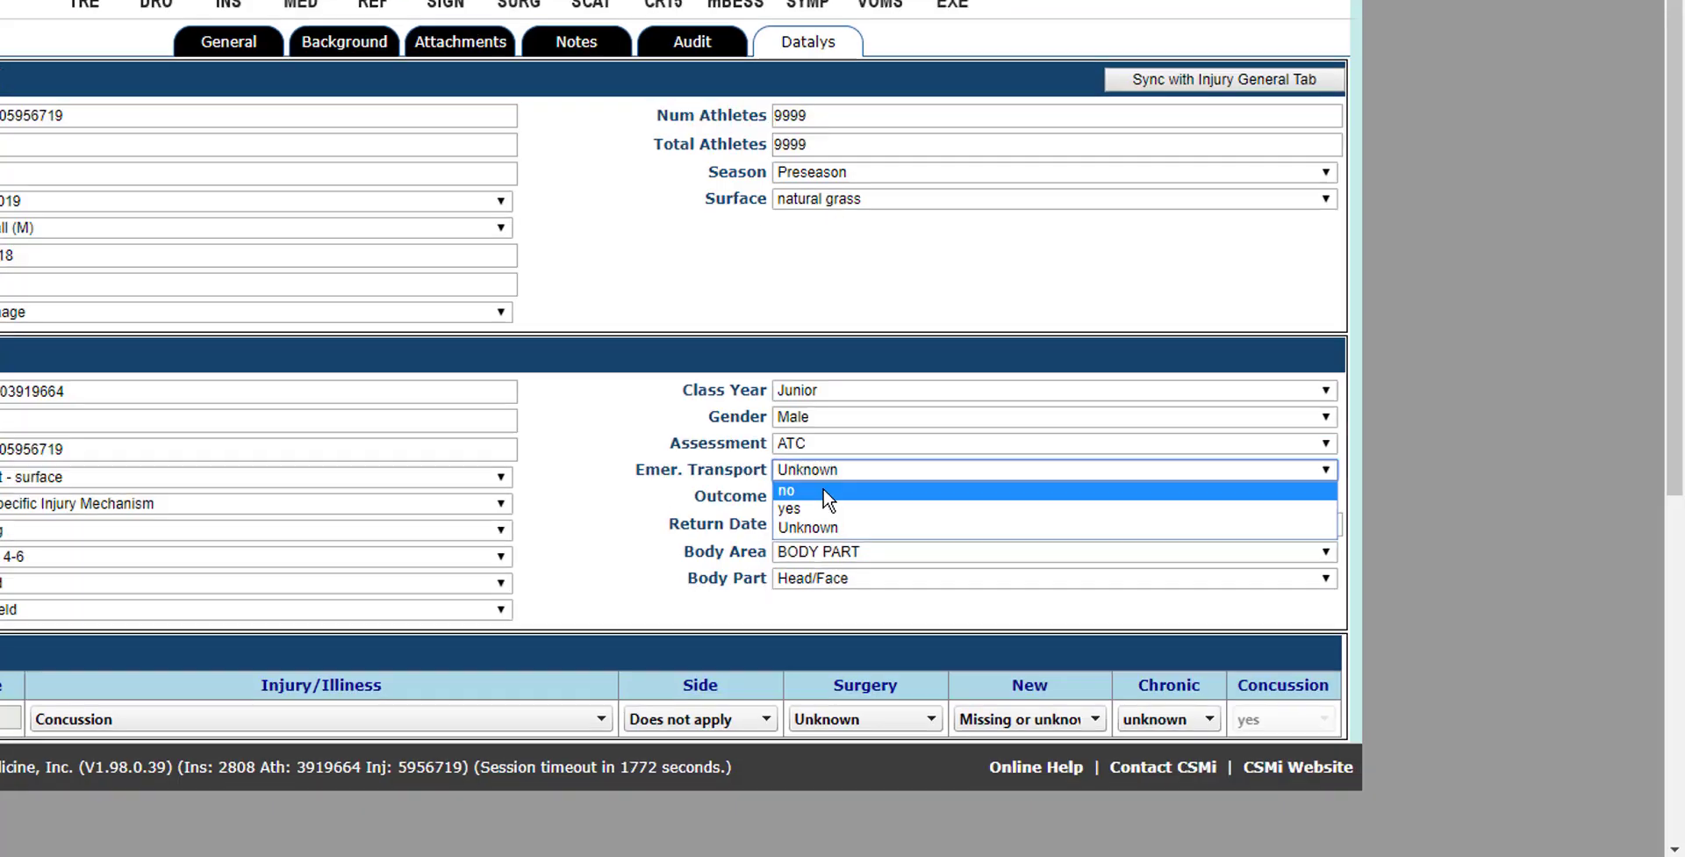
pyautogui.click(1151, 566)
pyautogui.click(648, 423)
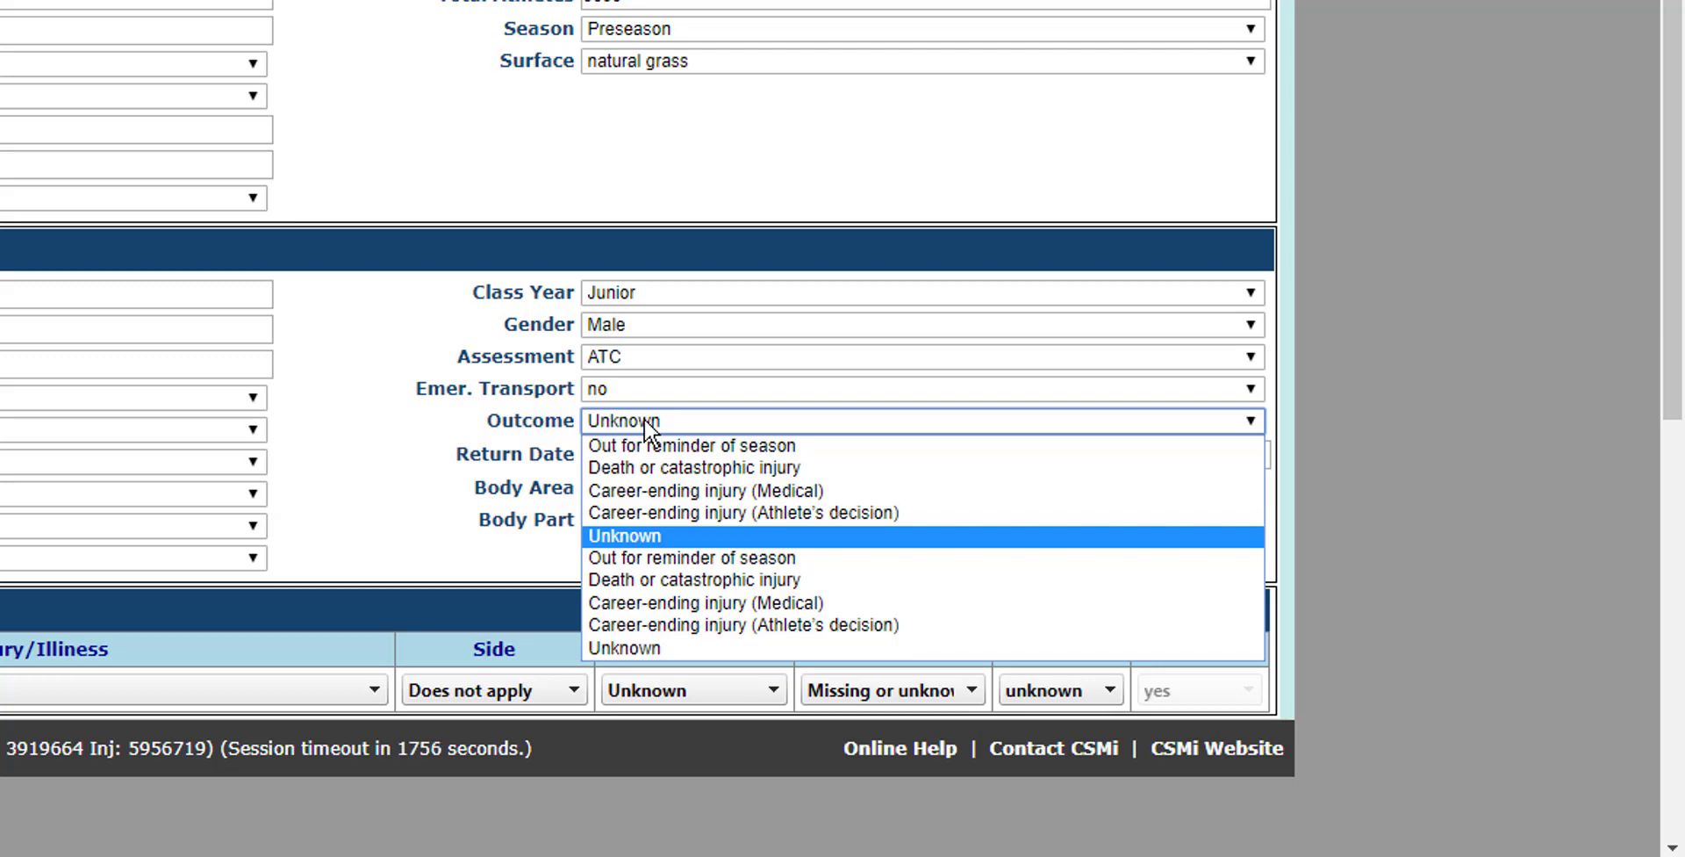
pyautogui.click(658, 537)
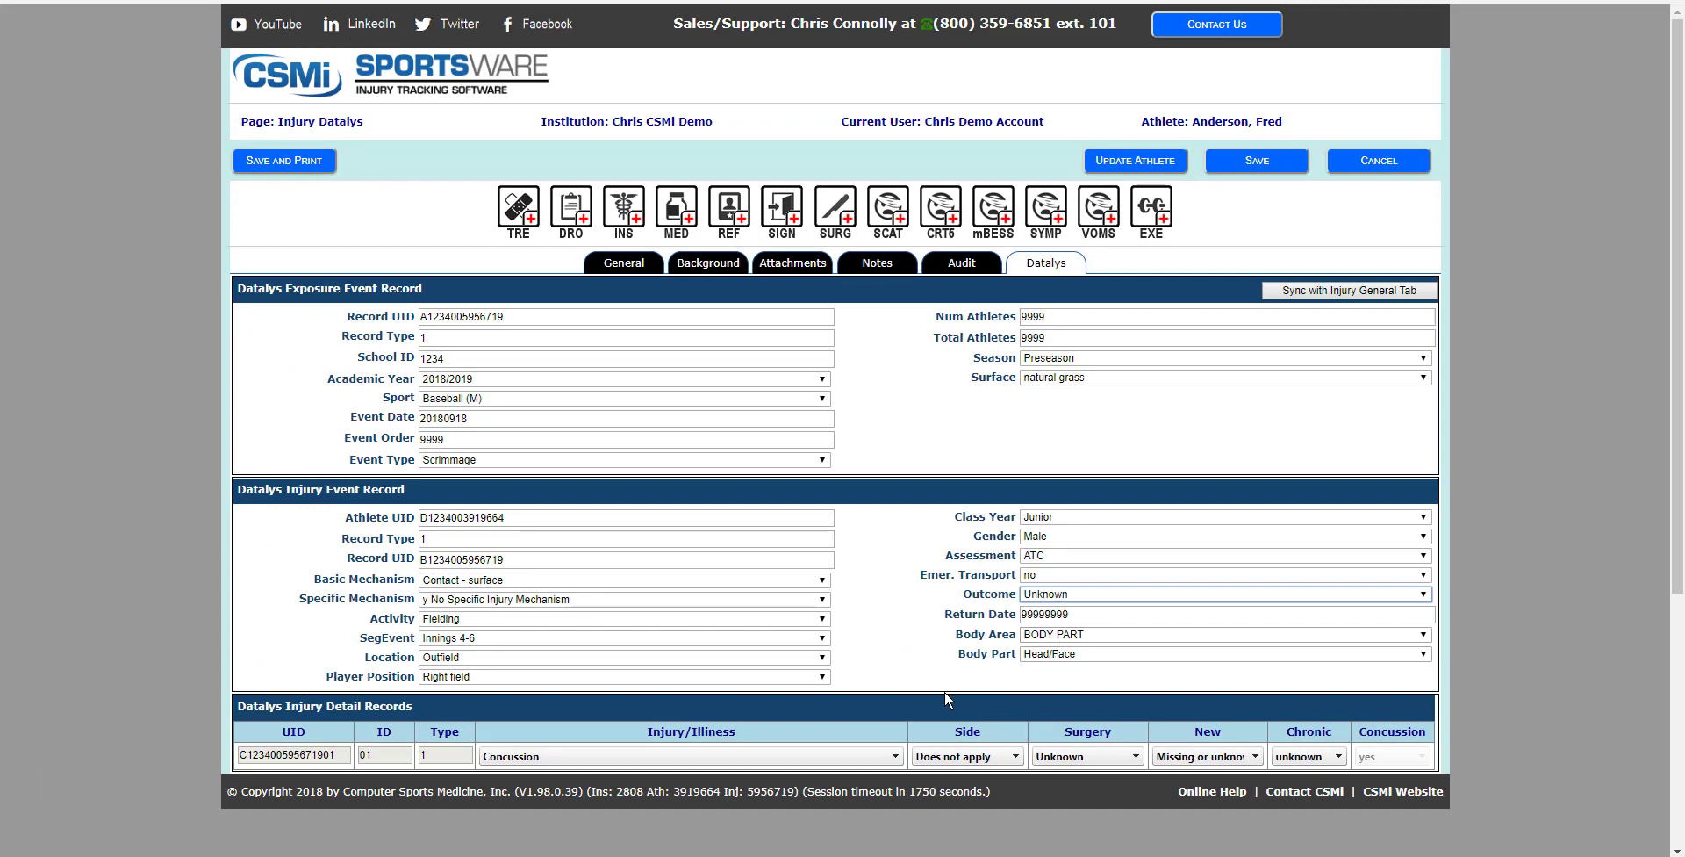
# Step: Set the concussion detail record's surgery to no, new status to New injury and chronic to no, and save the injury
pyautogui.click(1062, 761)
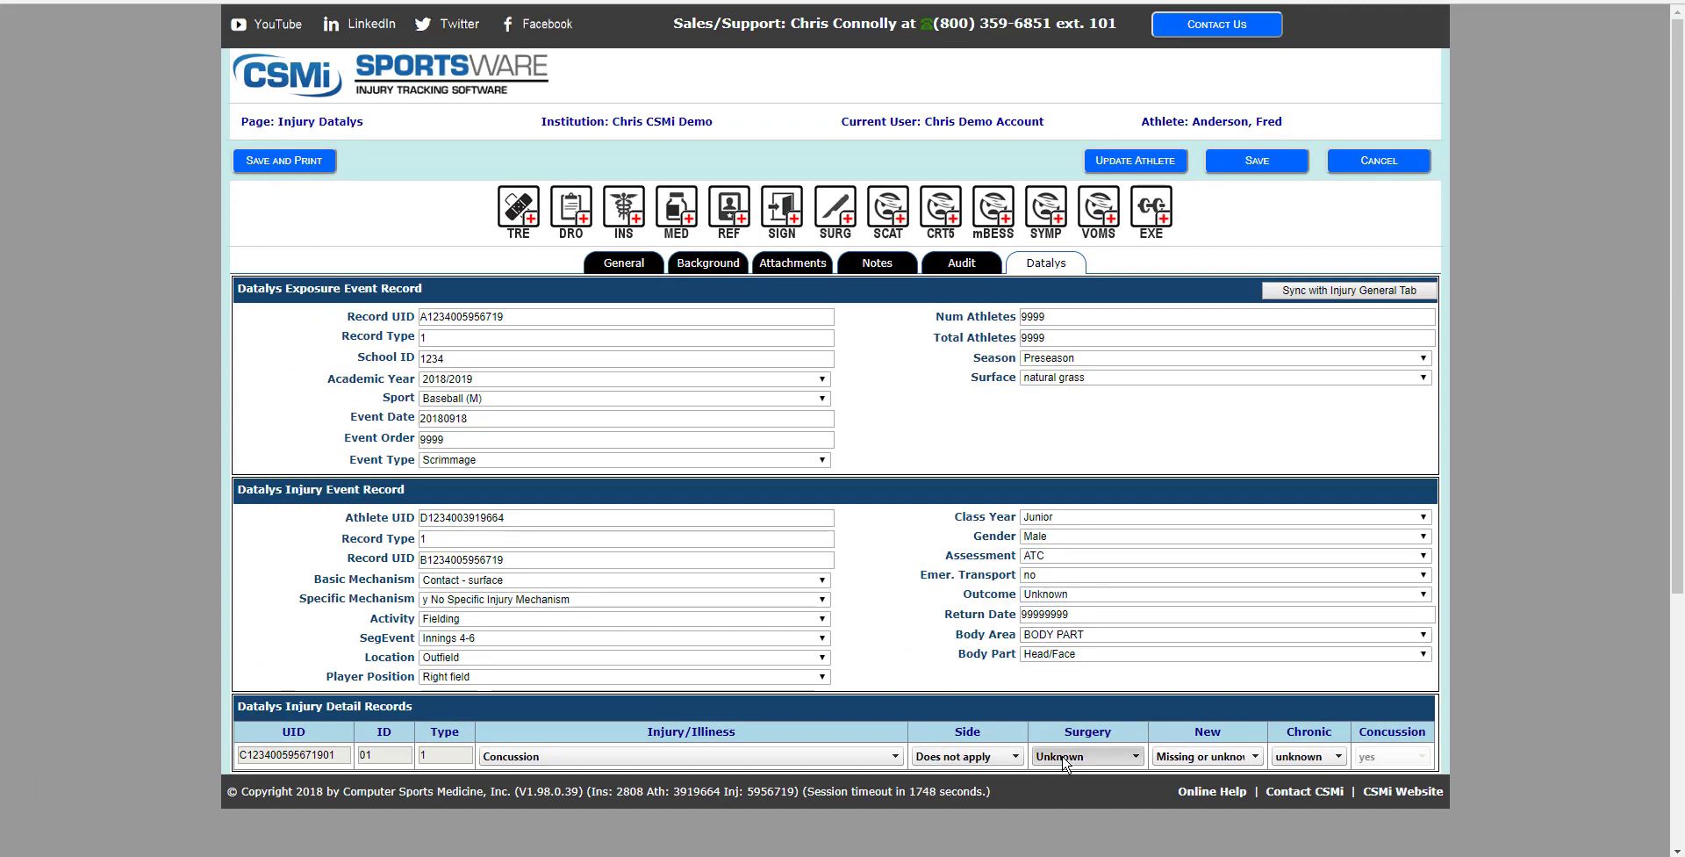
pyautogui.click(1079, 790)
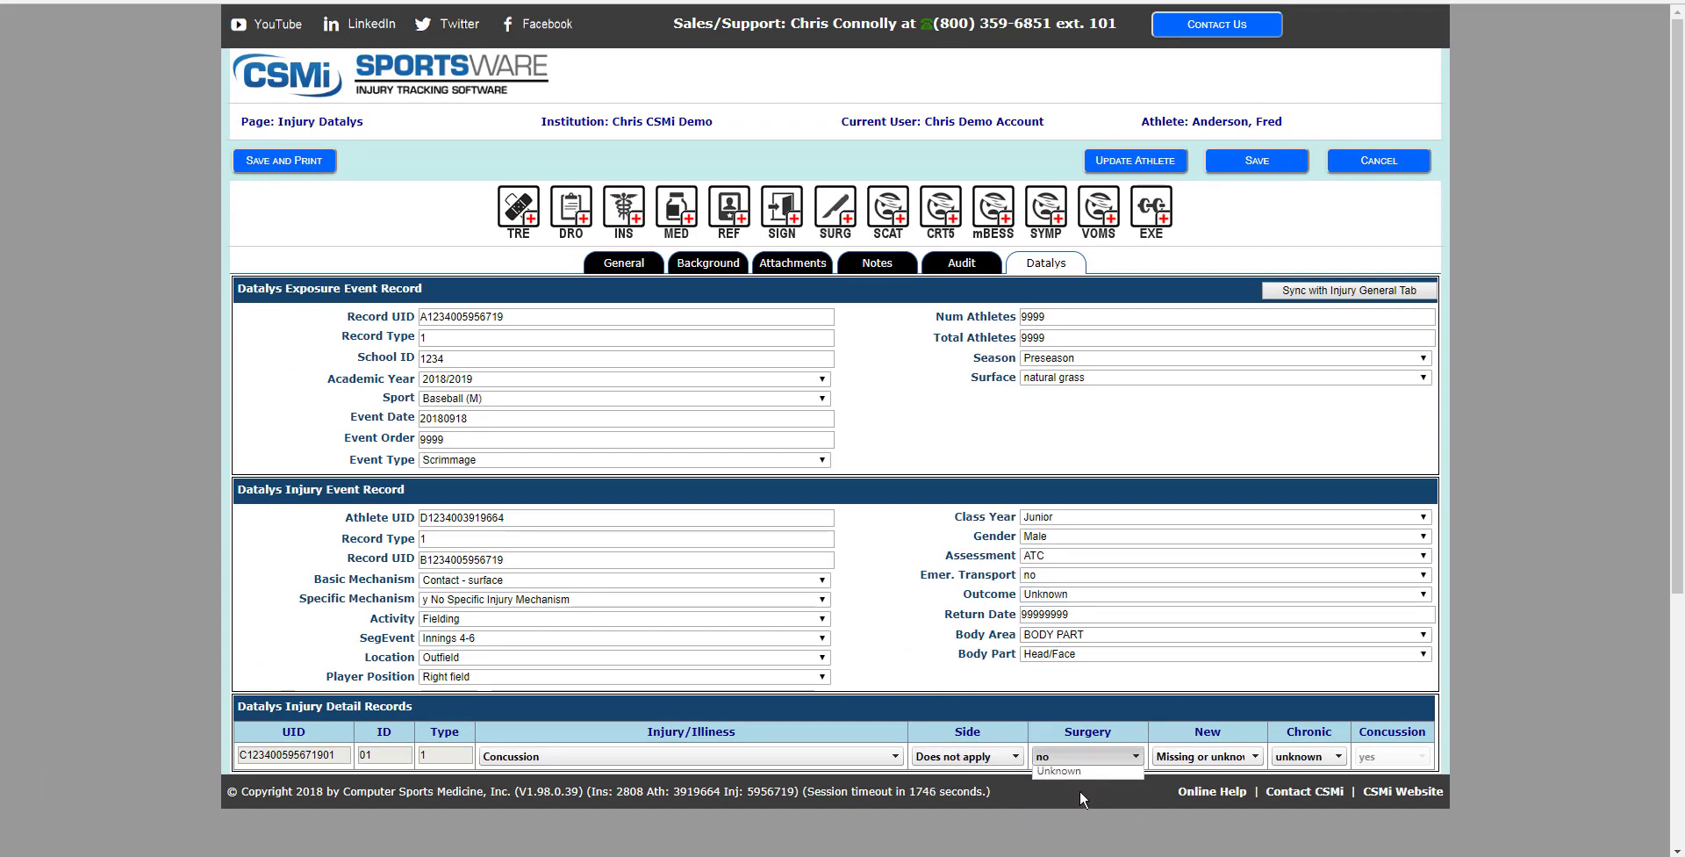
pyautogui.click(1203, 756)
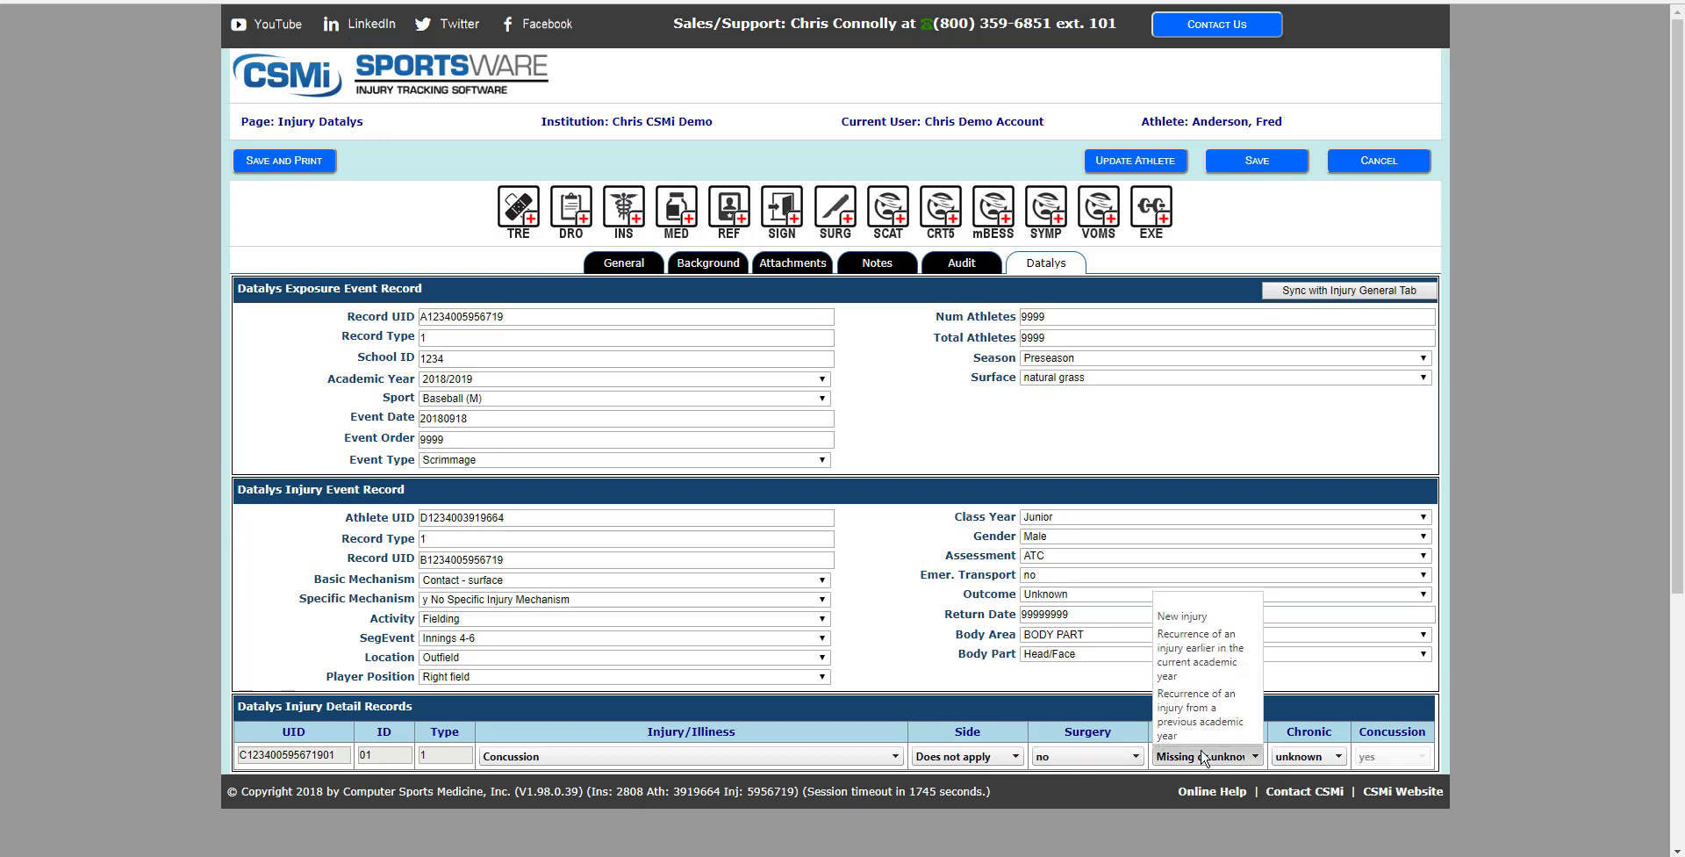
pyautogui.click(1184, 600)
pyautogui.click(1300, 757)
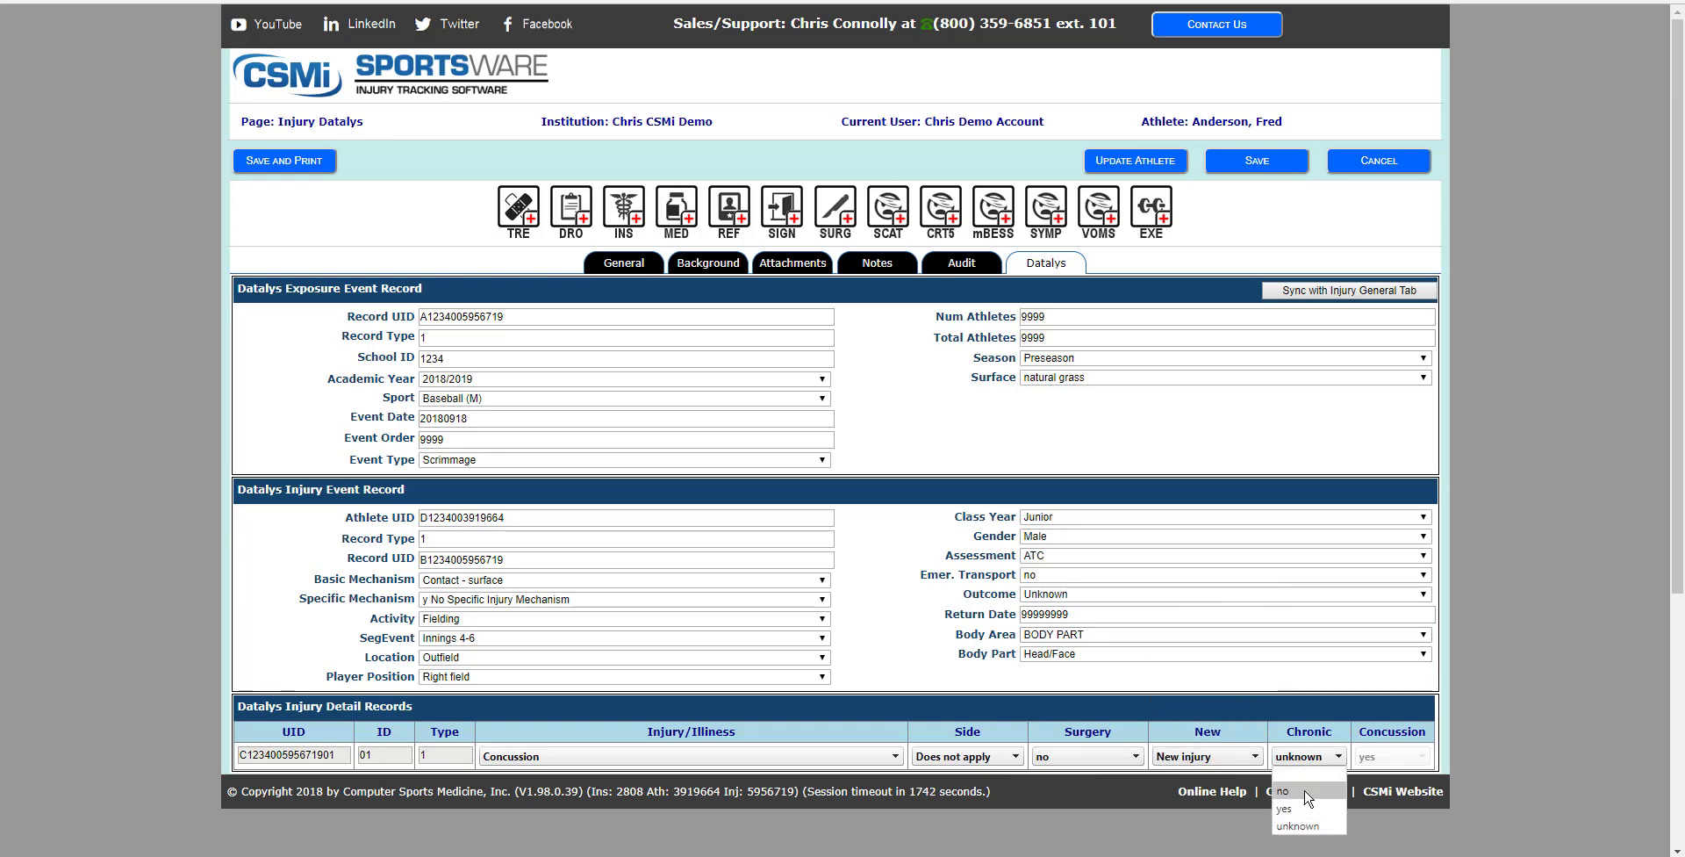
pyautogui.click(1288, 785)
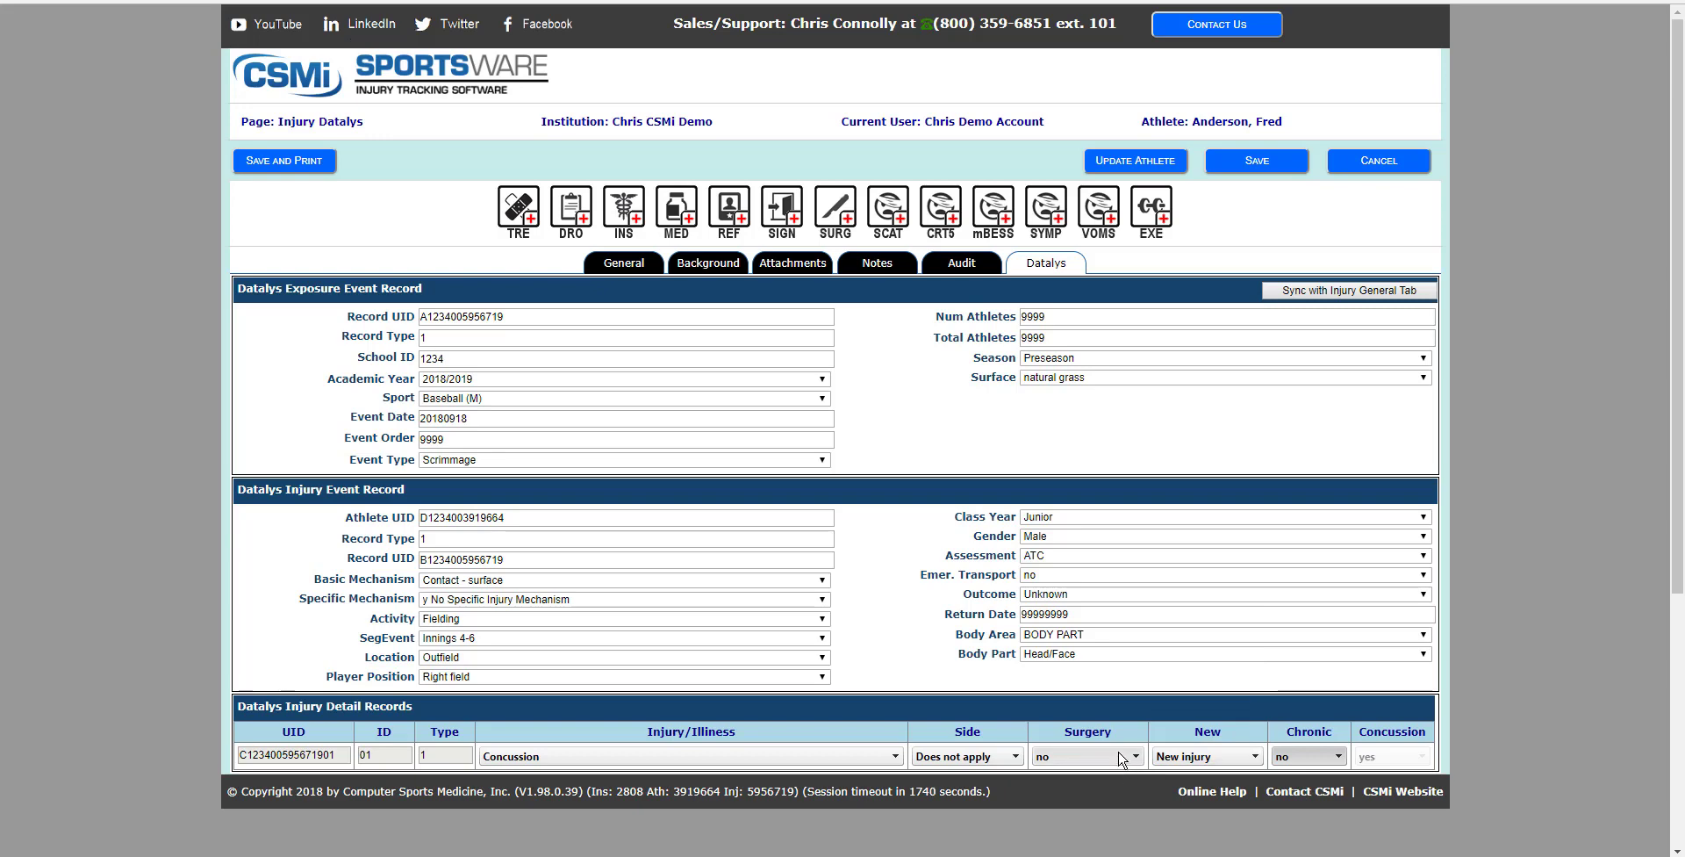
pyautogui.click(1260, 165)
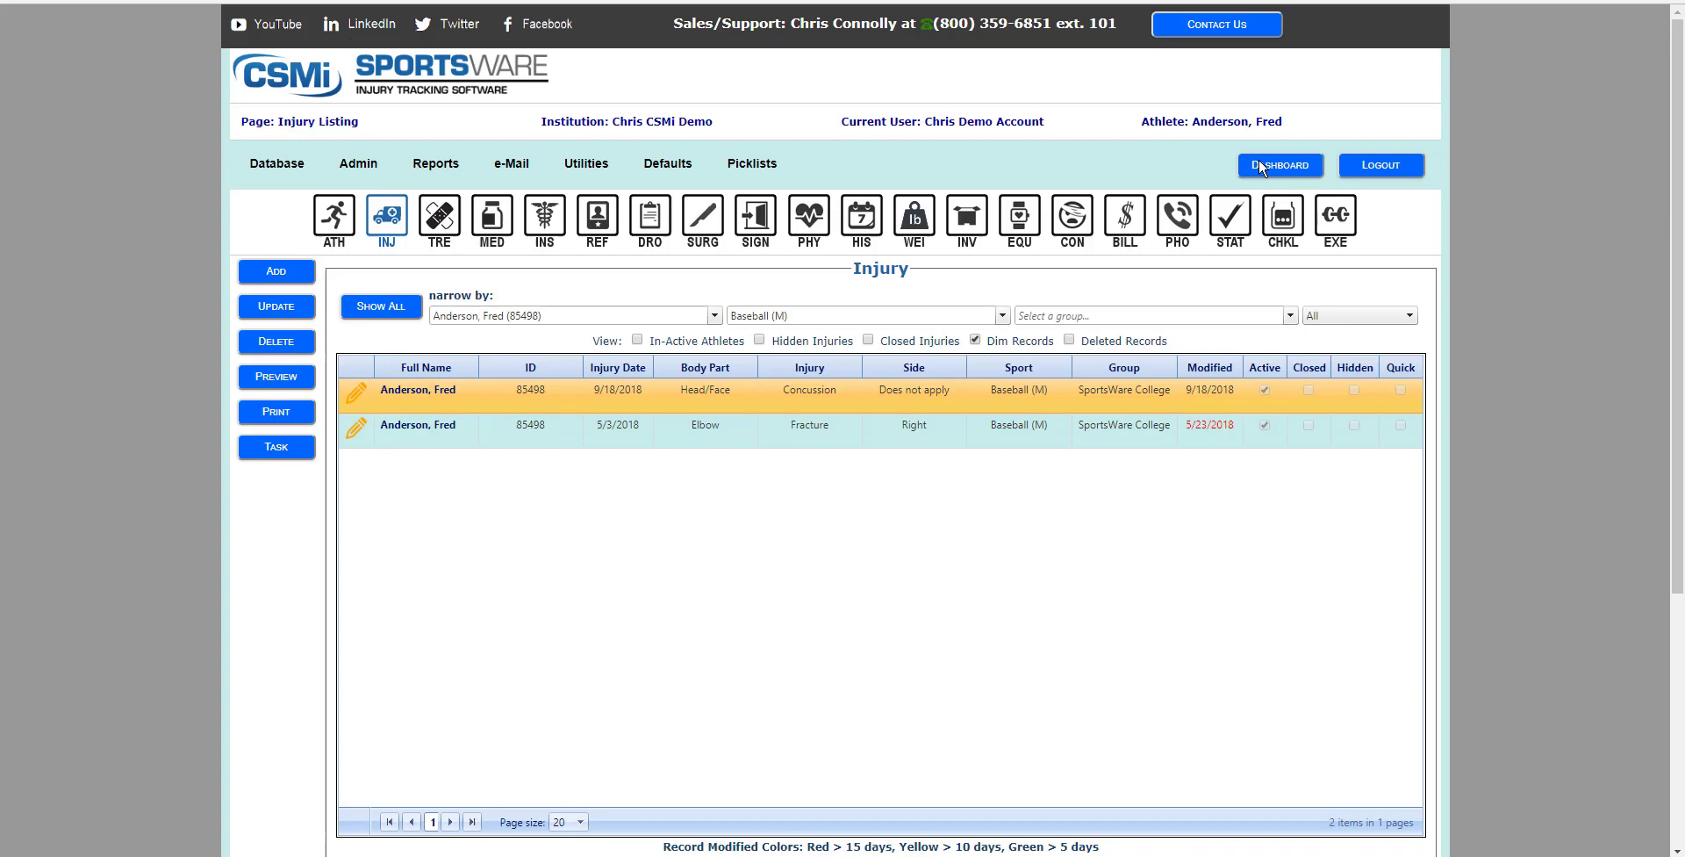
# Step: Add a SCAT5 assessment for the athlete's existing 9/18/2018 head/face concussion, using SAC question set A
pyautogui.click(1070, 222)
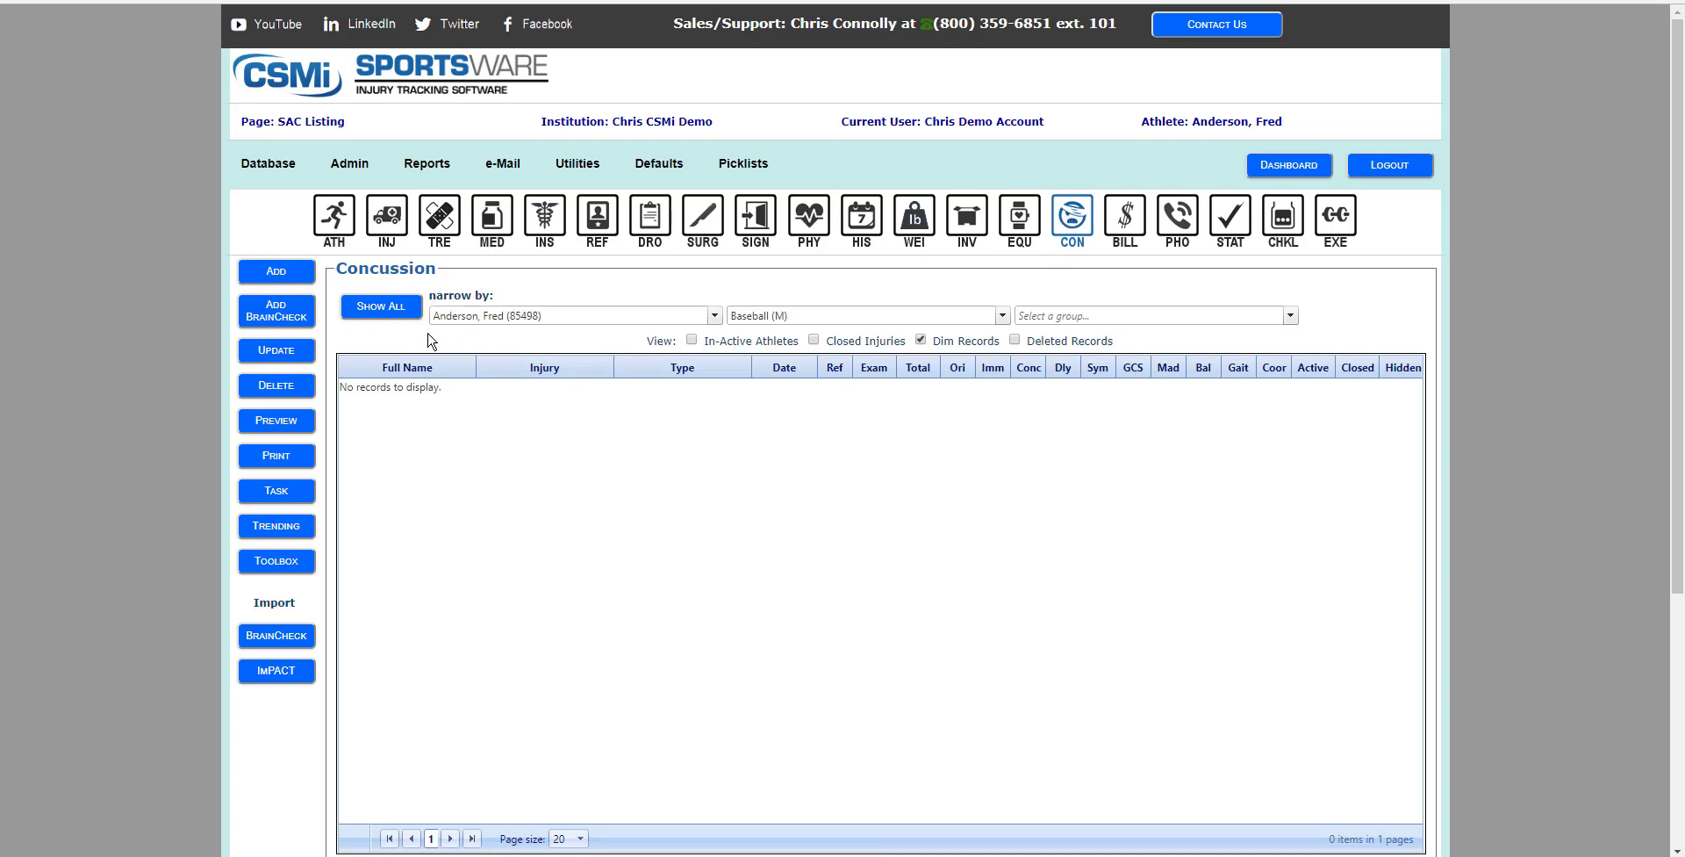
pyautogui.click(277, 274)
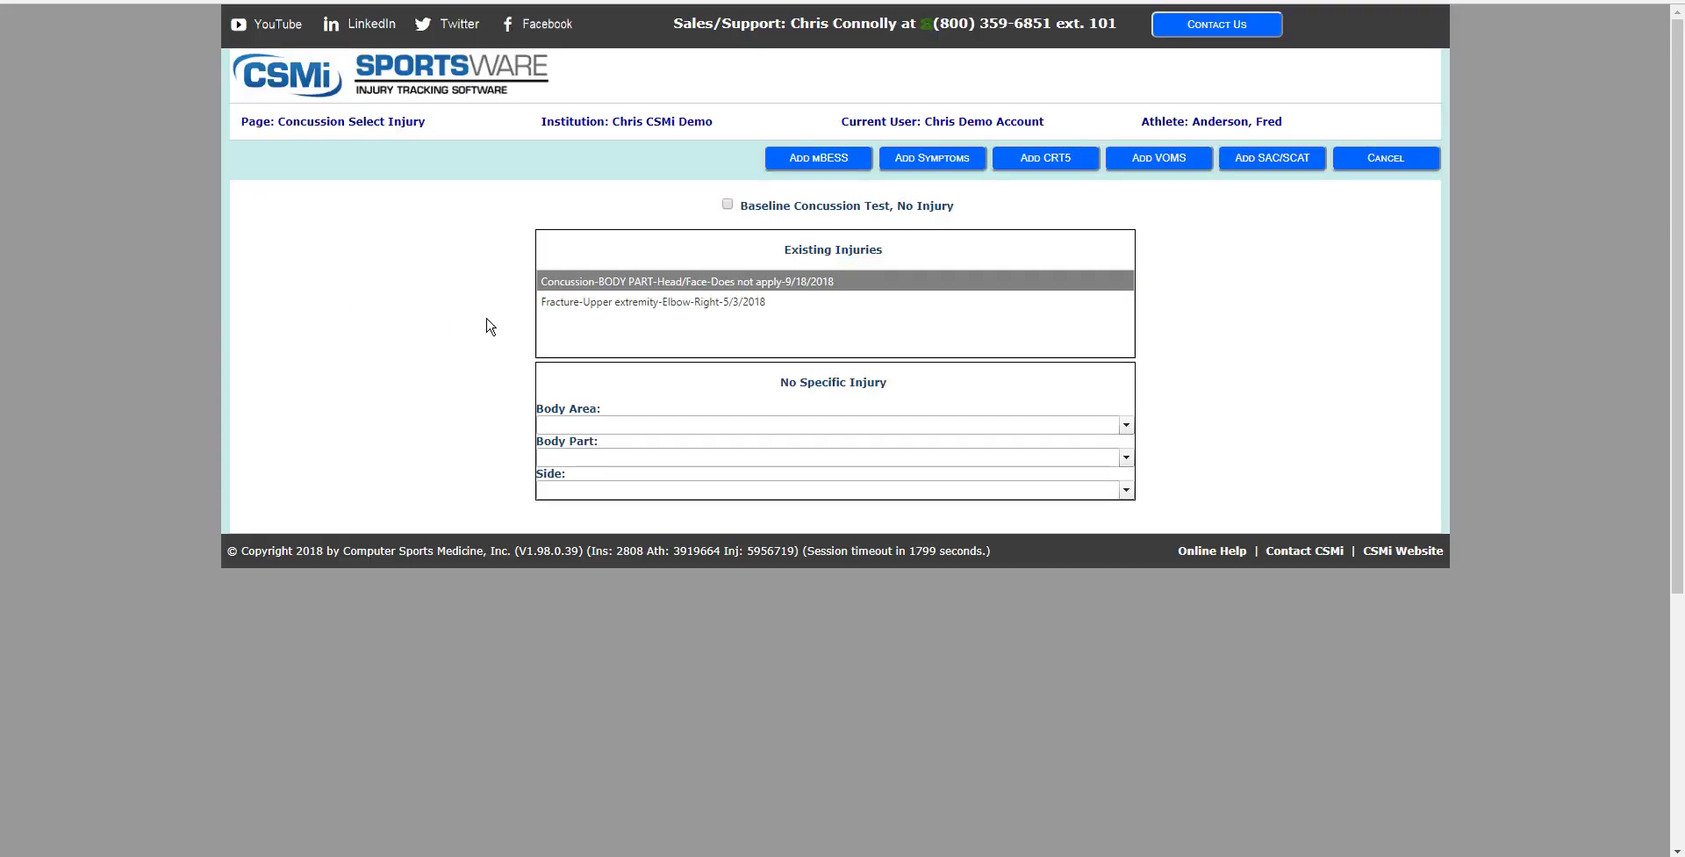
pyautogui.click(695, 283)
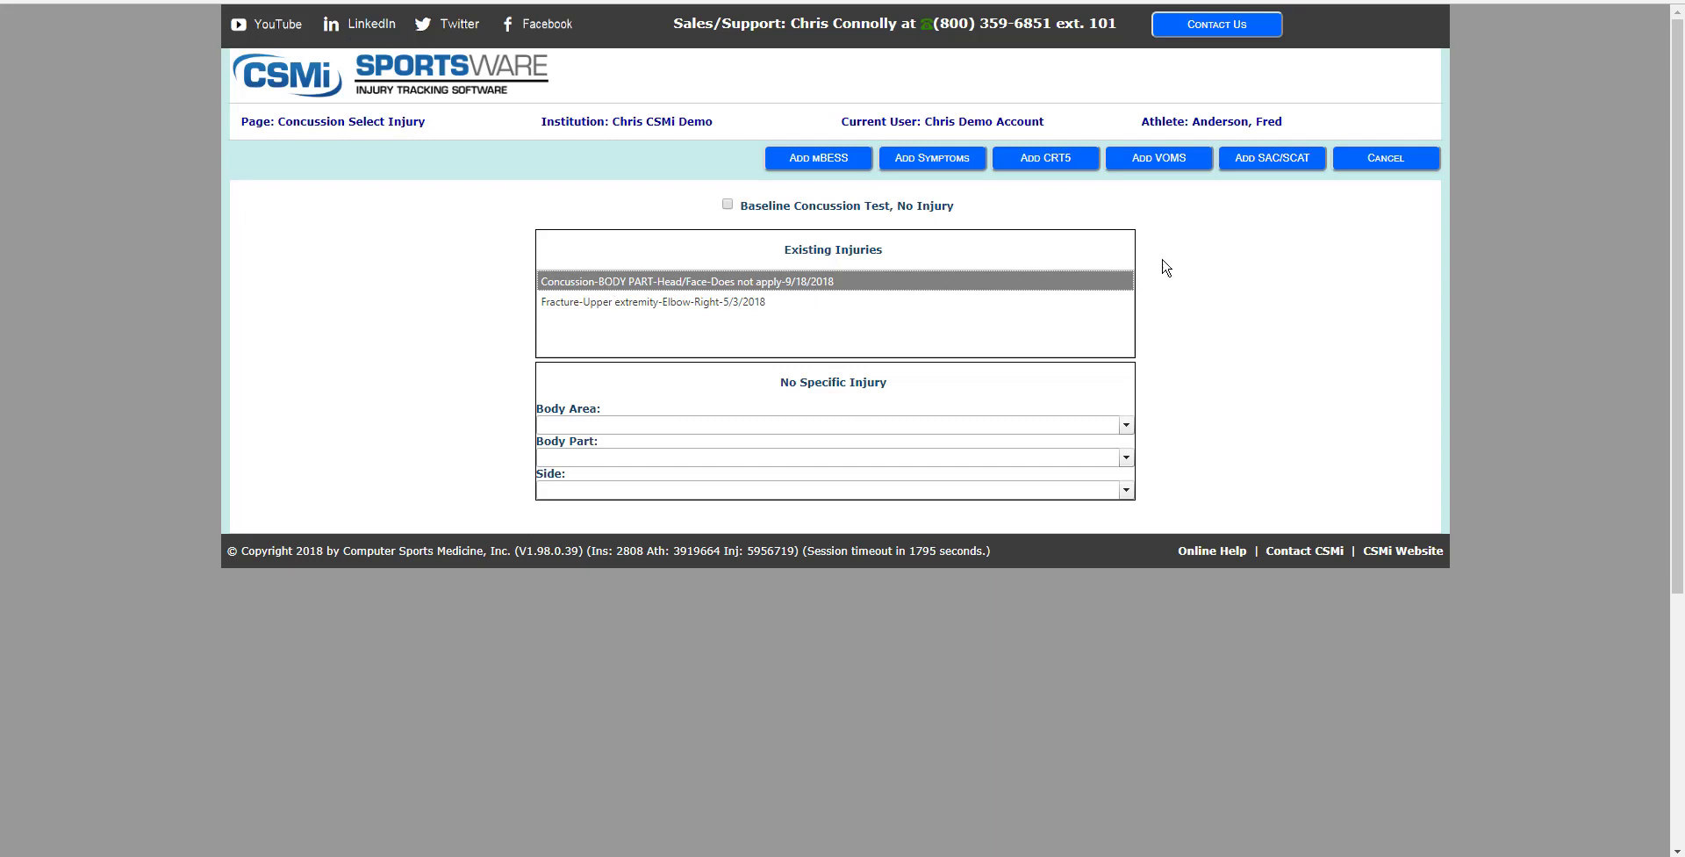
pyautogui.click(1275, 168)
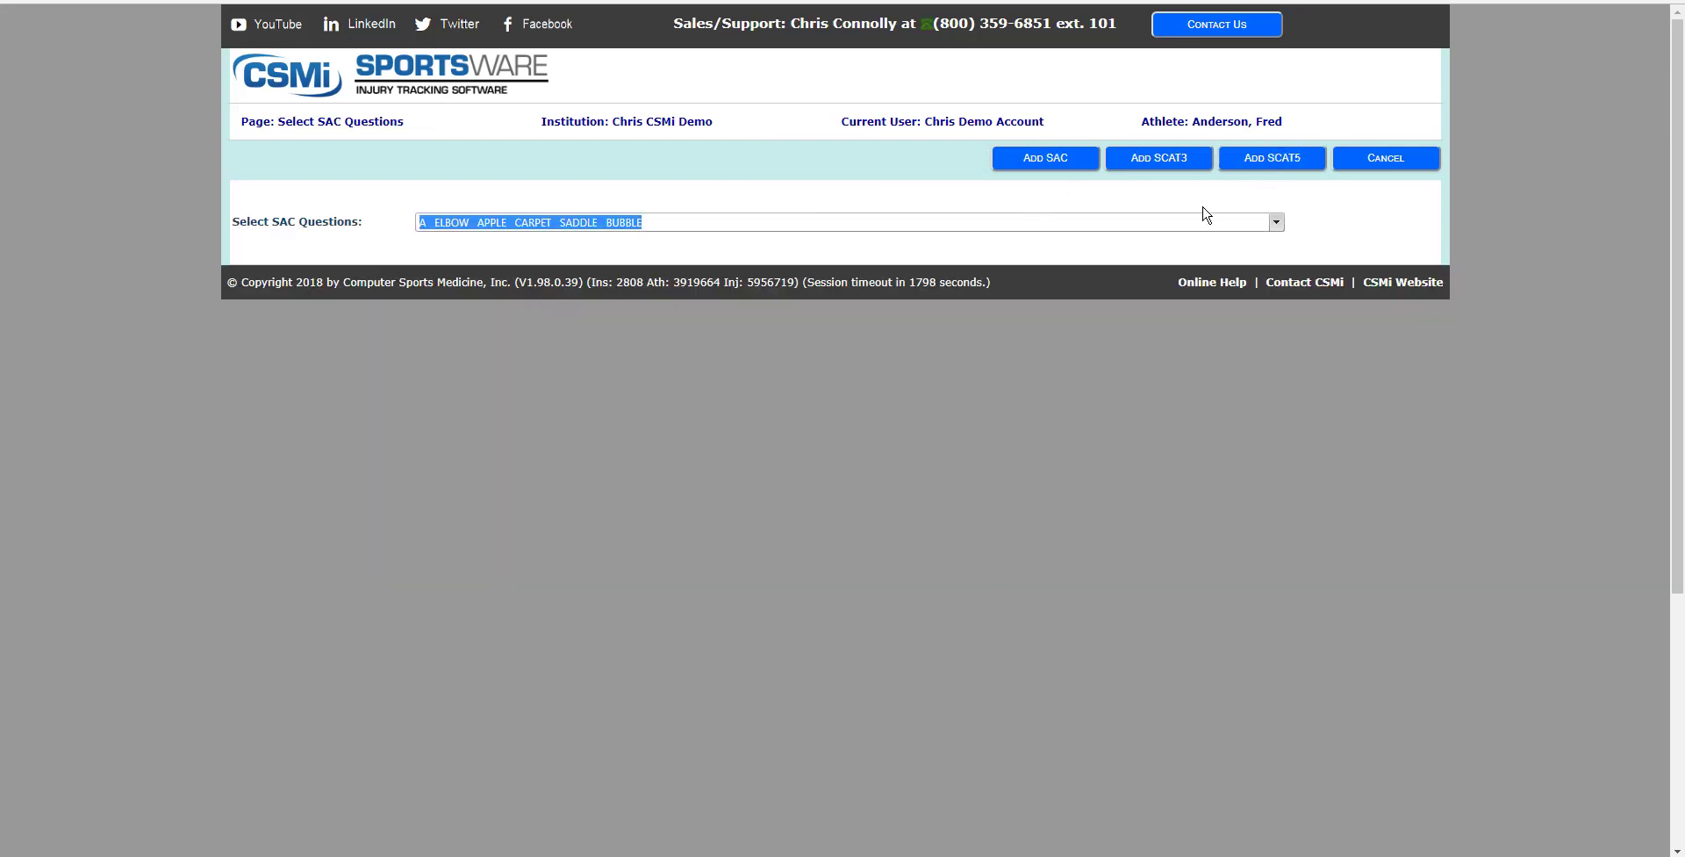
pyautogui.click(1290, 165)
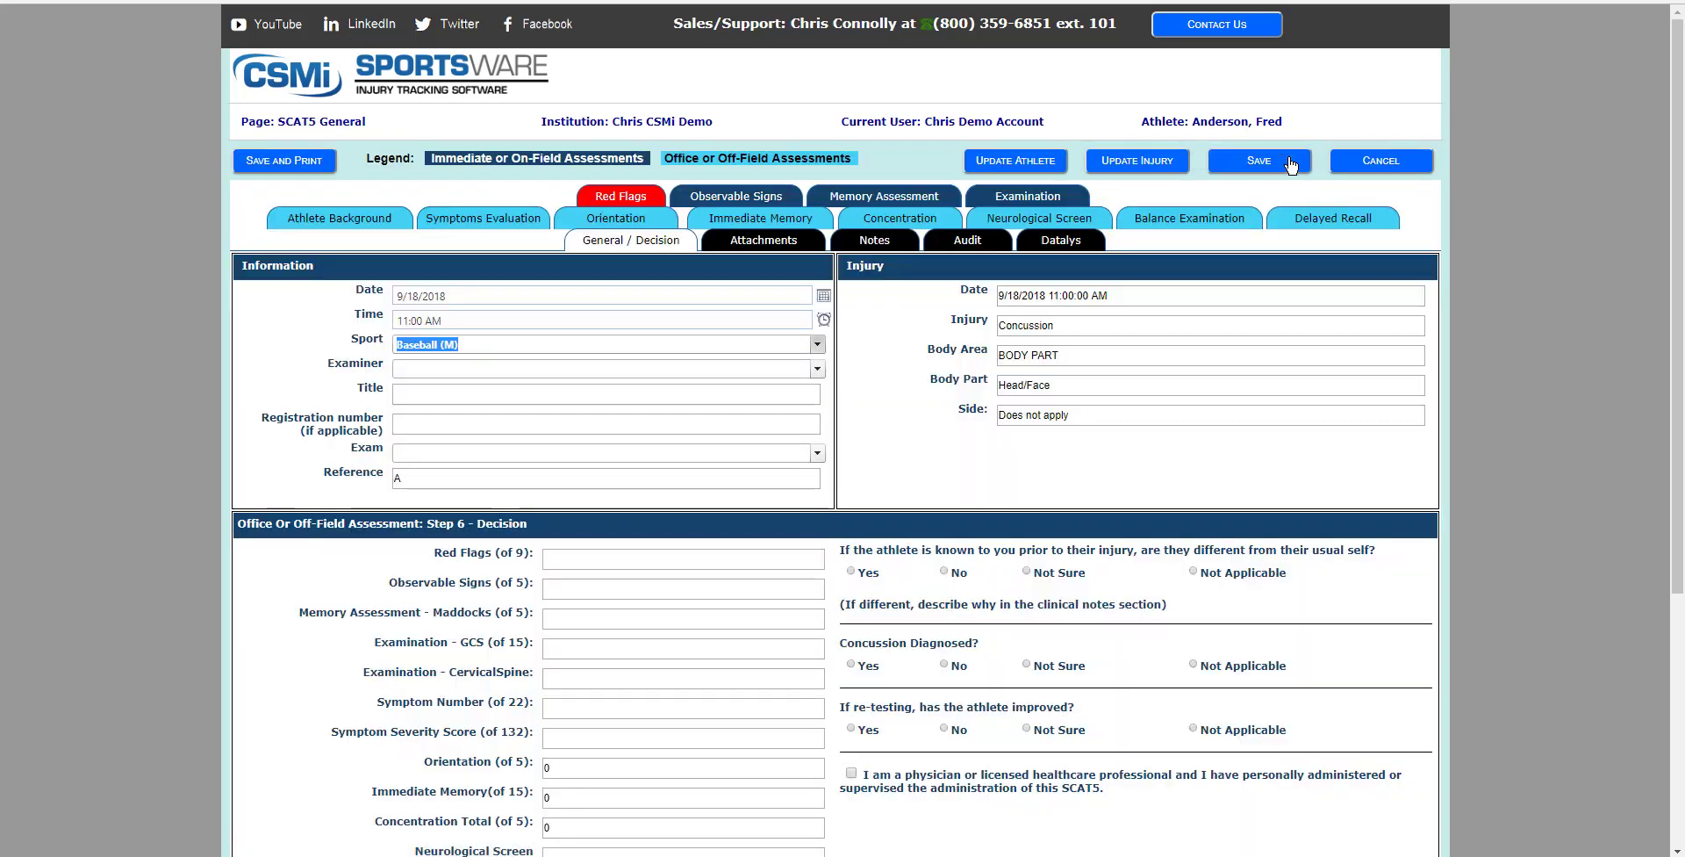
# Step: Rate SCAT5 symptoms: Pressure in Head 3, Neck Pain 2, Nausea or vomiting 4, Dizziness, Blurred vision and Balance Problems 5, and Sensitivity to light 4
pyautogui.click(507, 226)
pyautogui.scroll(-3, 802, 330)
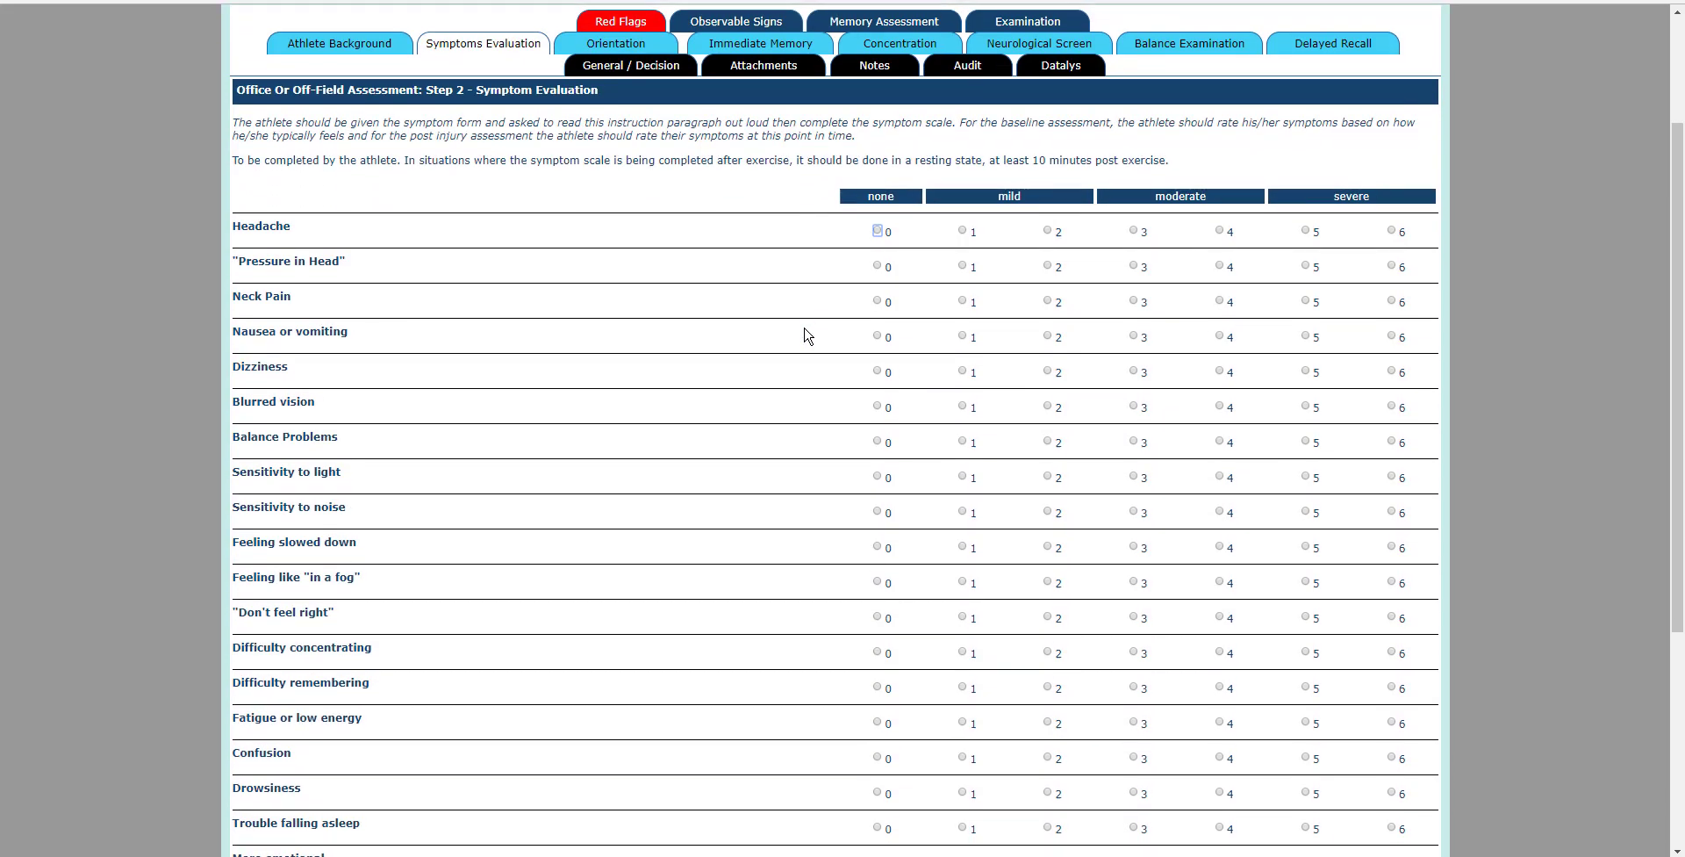
pyautogui.click(1133, 176)
pyautogui.click(1047, 211)
pyautogui.click(1219, 246)
pyautogui.click(1305, 282)
pyautogui.click(1305, 317)
pyautogui.click(1219, 387)
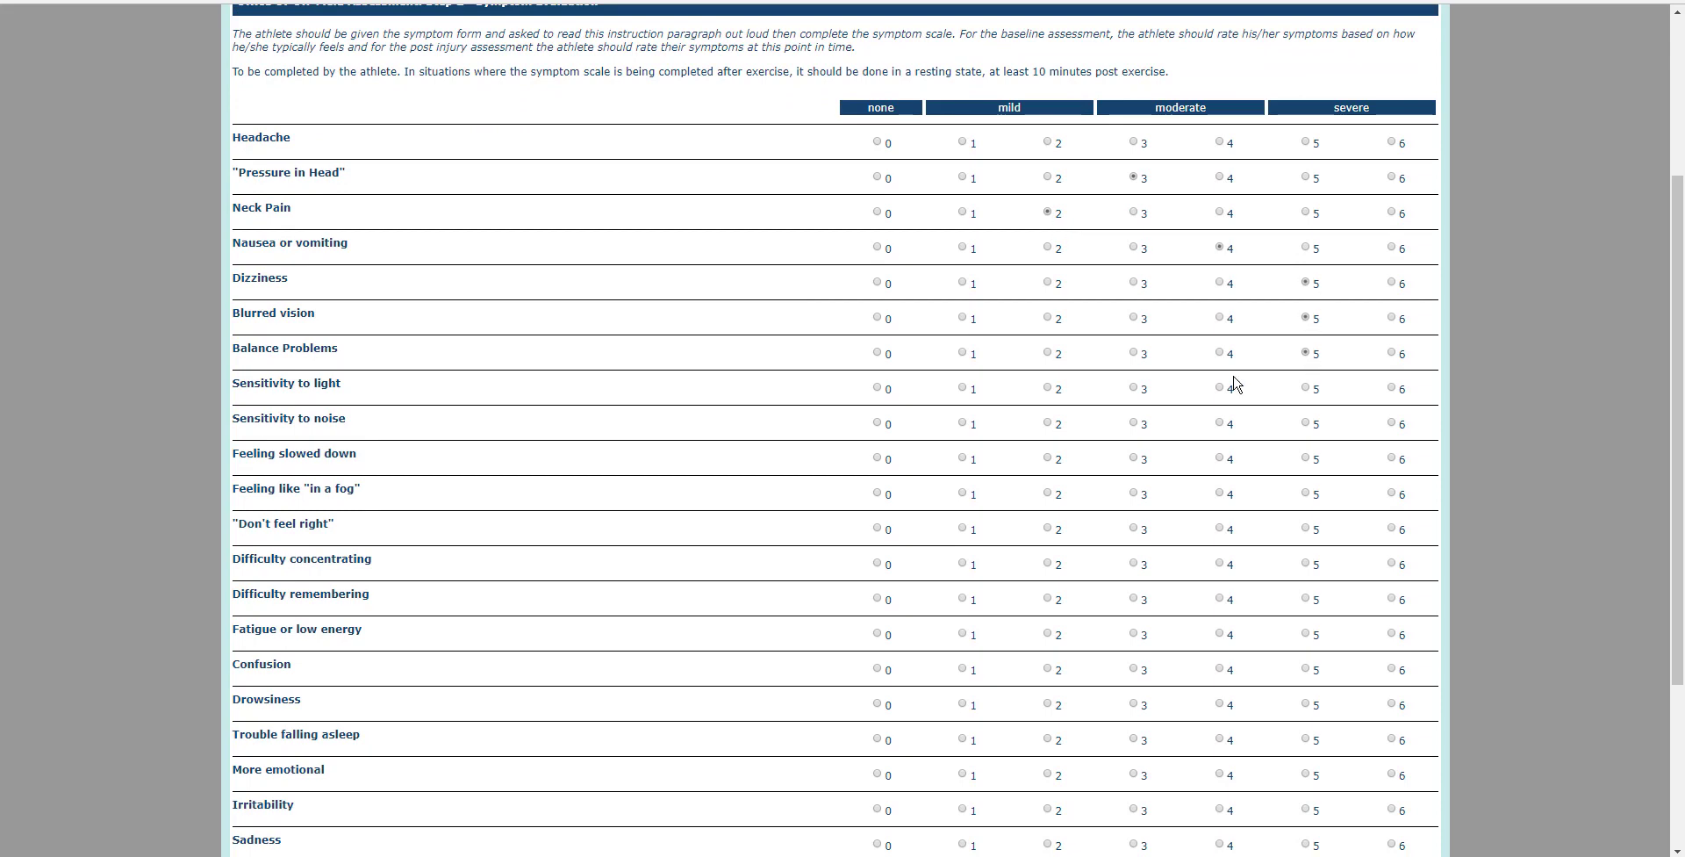
# Step: Rate Sensitivity to noise 3, Feeling slowed down 4, in a fog 2, Don't feel right 4, Difficulty concentrating 4, Difficulty remembering 2 and Confusion 4
pyautogui.click(1133, 422)
pyautogui.click(1219, 458)
pyautogui.click(1047, 493)
pyautogui.click(1219, 528)
pyautogui.click(1219, 562)
pyautogui.scroll(-2, 1219, 562)
pyautogui.click(1047, 422)
pyautogui.click(1219, 492)
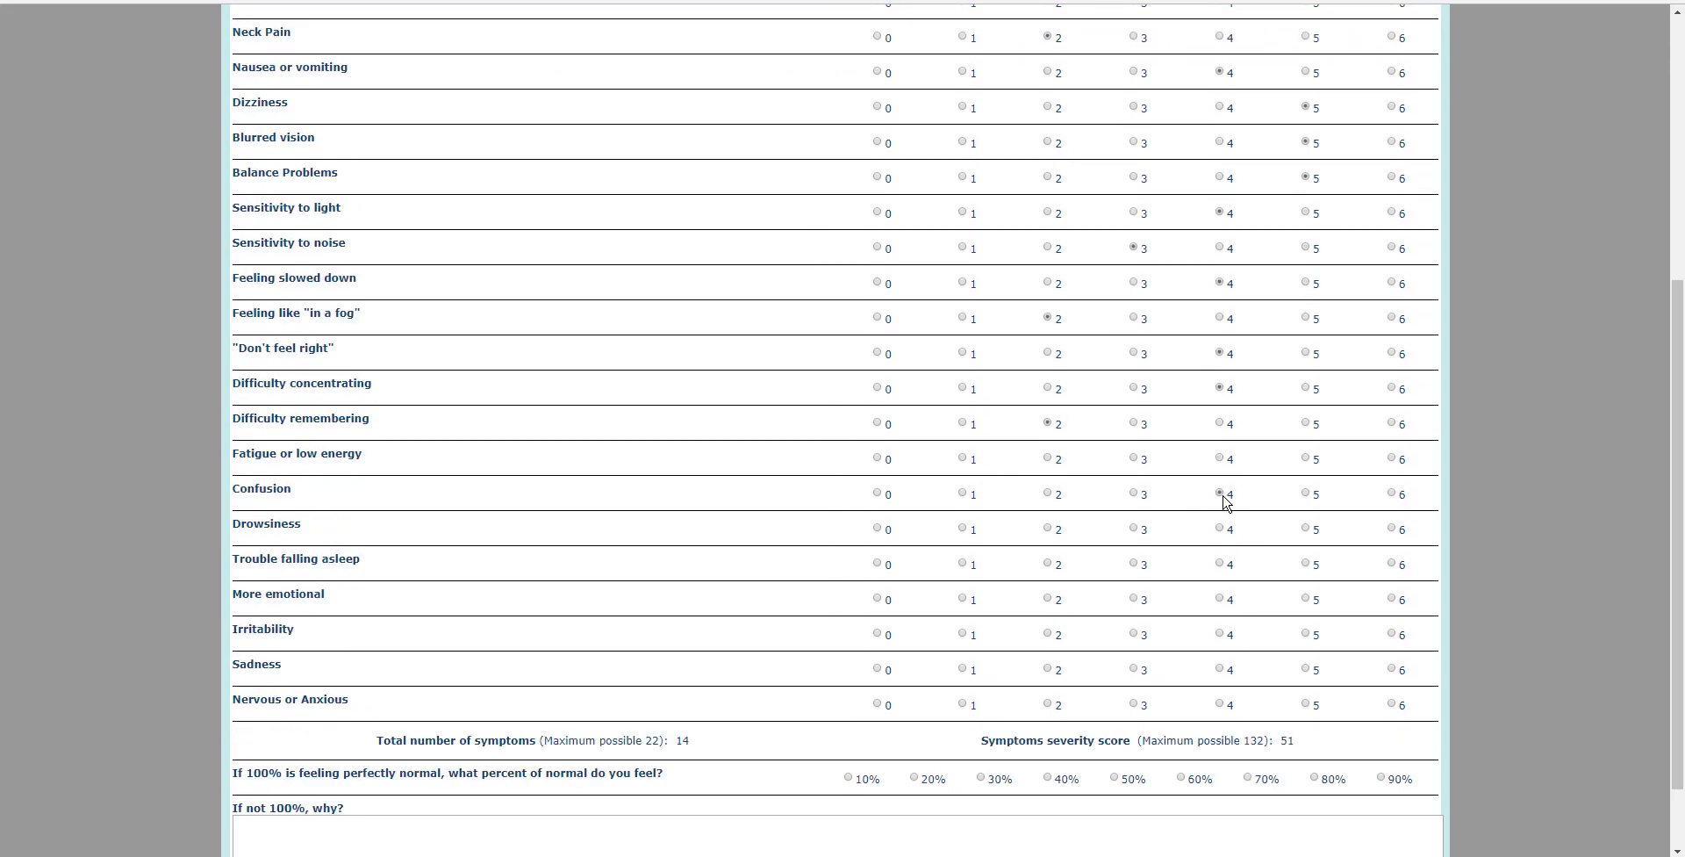
# Step: Rate Drowsiness 4, Trouble falling asleep 3, More emotional 3, Irritability 4, Sadness 3 and Nervous or Anxious 2, and set percent of normal to 70%
pyautogui.click(1219, 527)
pyautogui.click(1133, 562)
pyautogui.click(1219, 633)
pyautogui.click(1133, 668)
pyautogui.click(1047, 703)
pyautogui.scroll(-1, 1047, 698)
pyautogui.click(1247, 687)
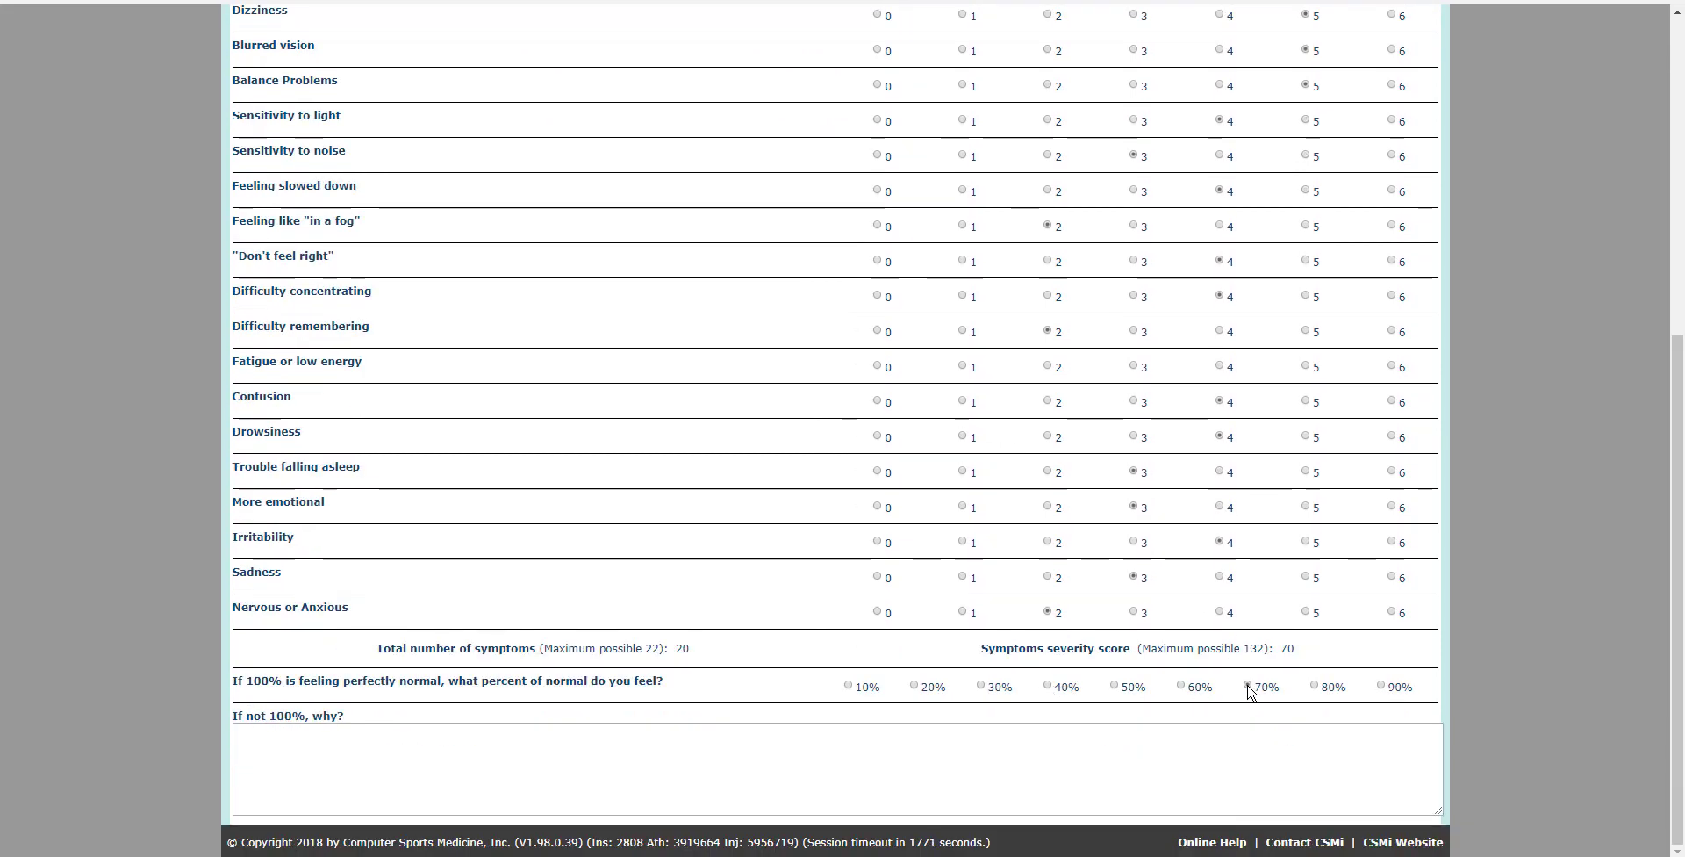
# Step: Sync the Datalys concussion symptoms with the SCAT5 symptom ratings, accepting the overwrite of current values
pyautogui.scroll(15, 712, 766)
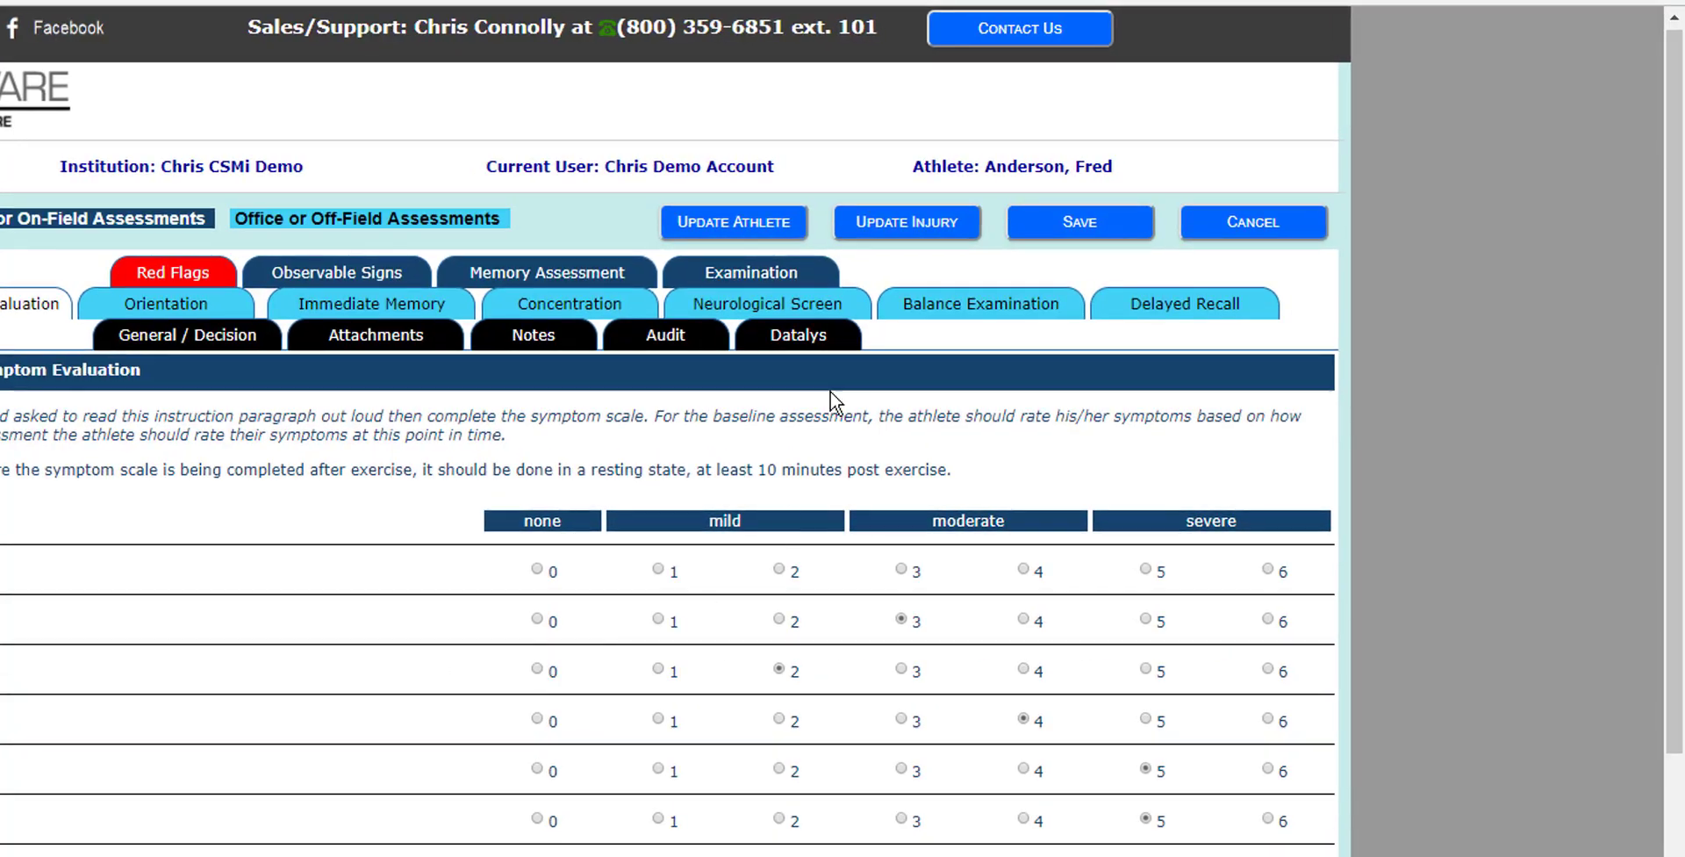
pyautogui.click(797, 341)
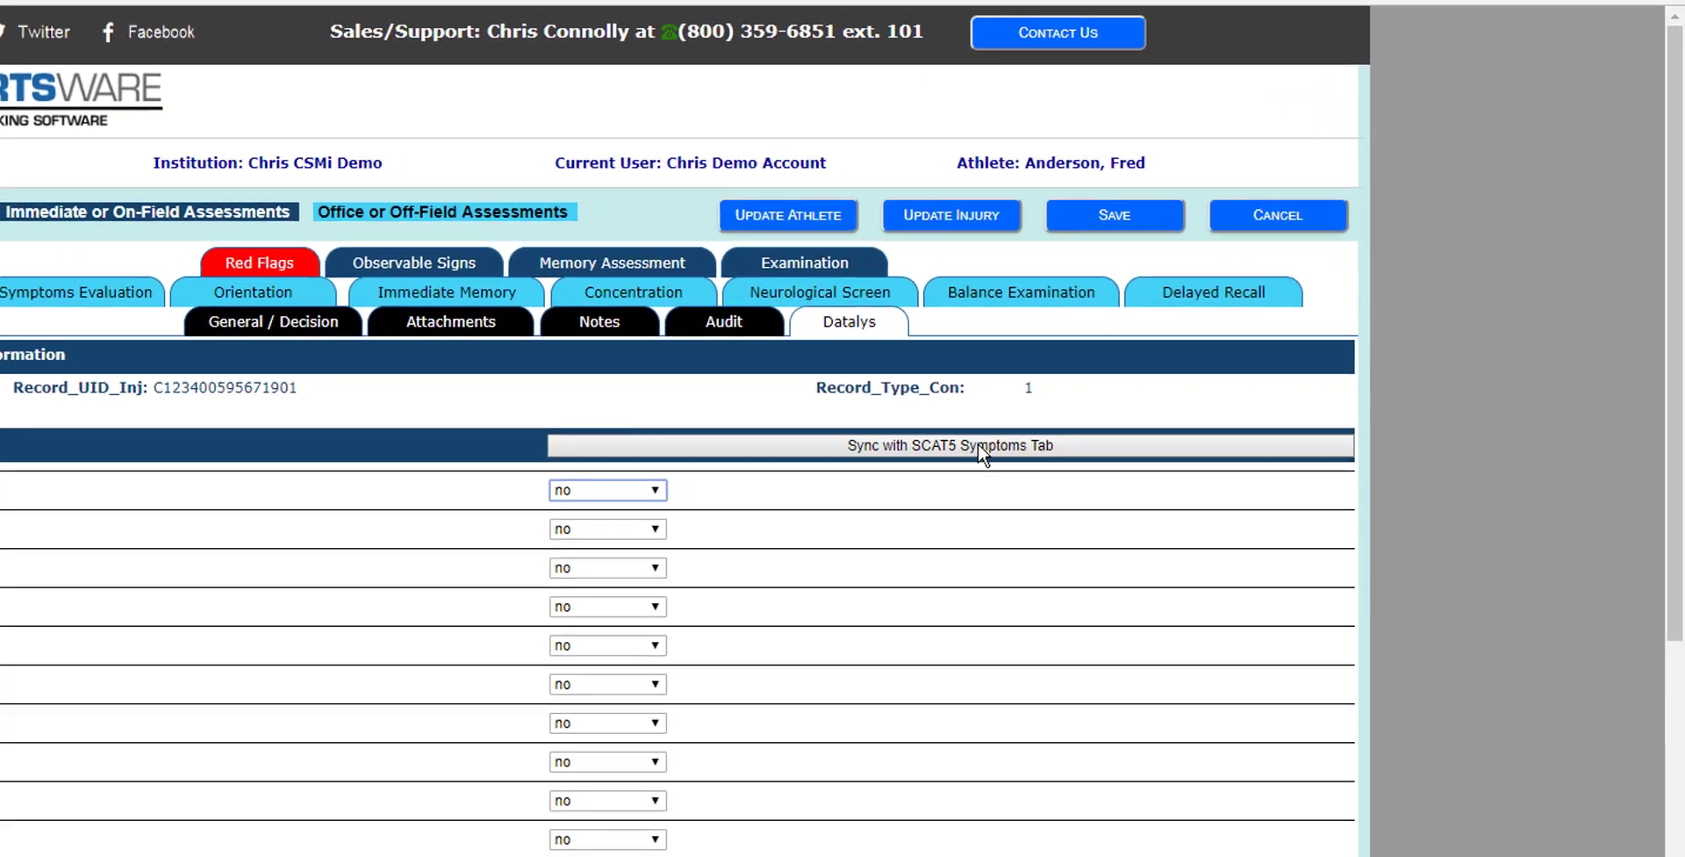
pyautogui.click(1157, 330)
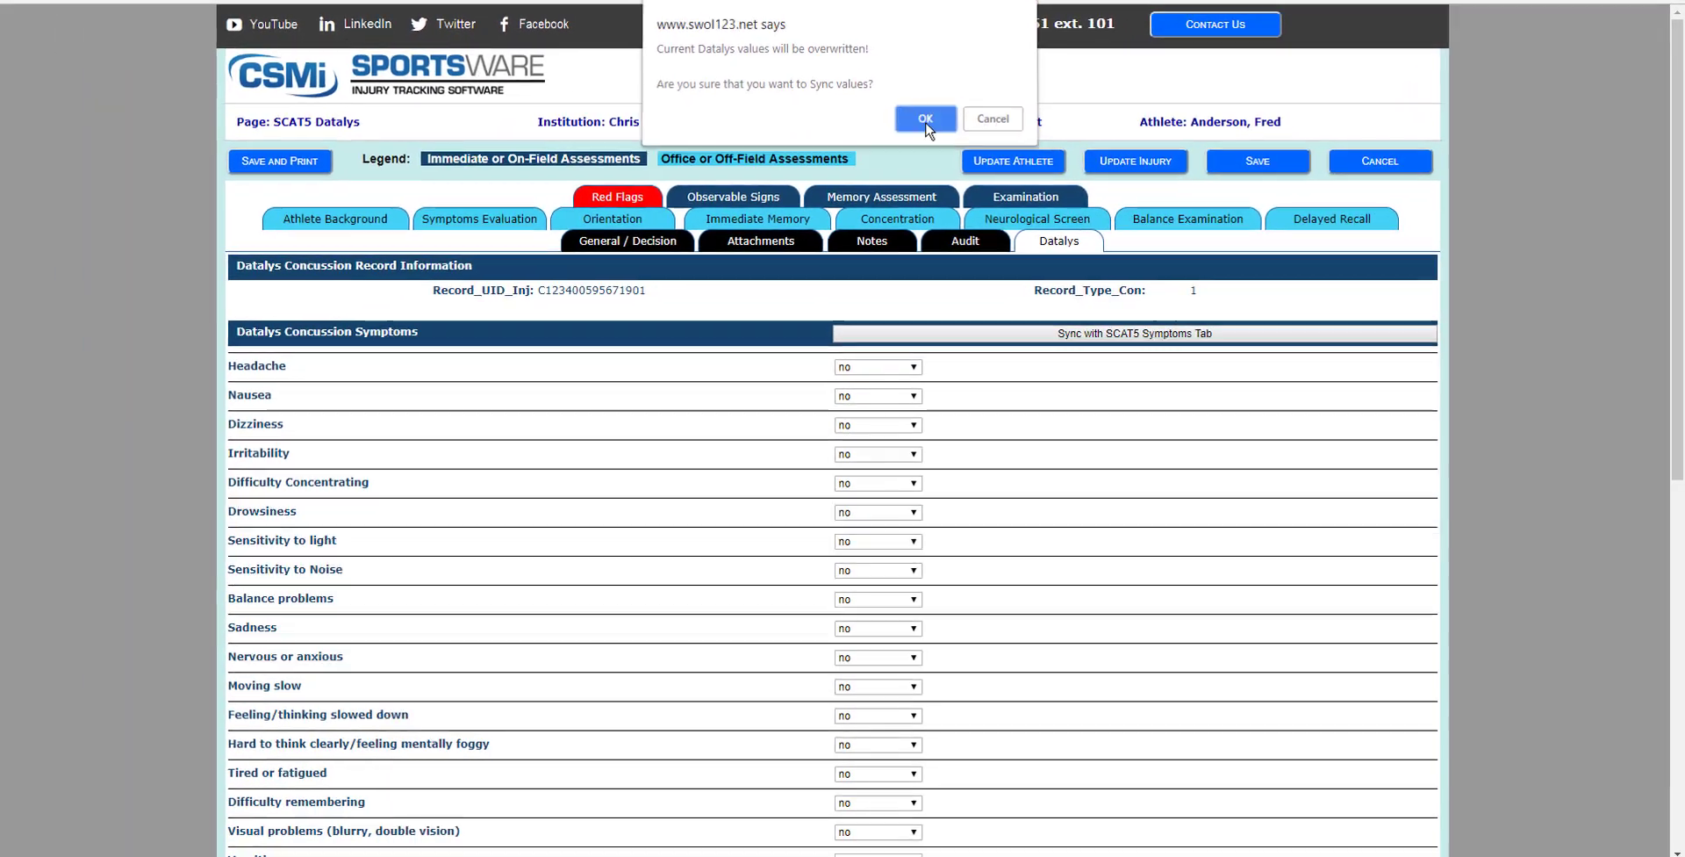
pyautogui.click(665, 162)
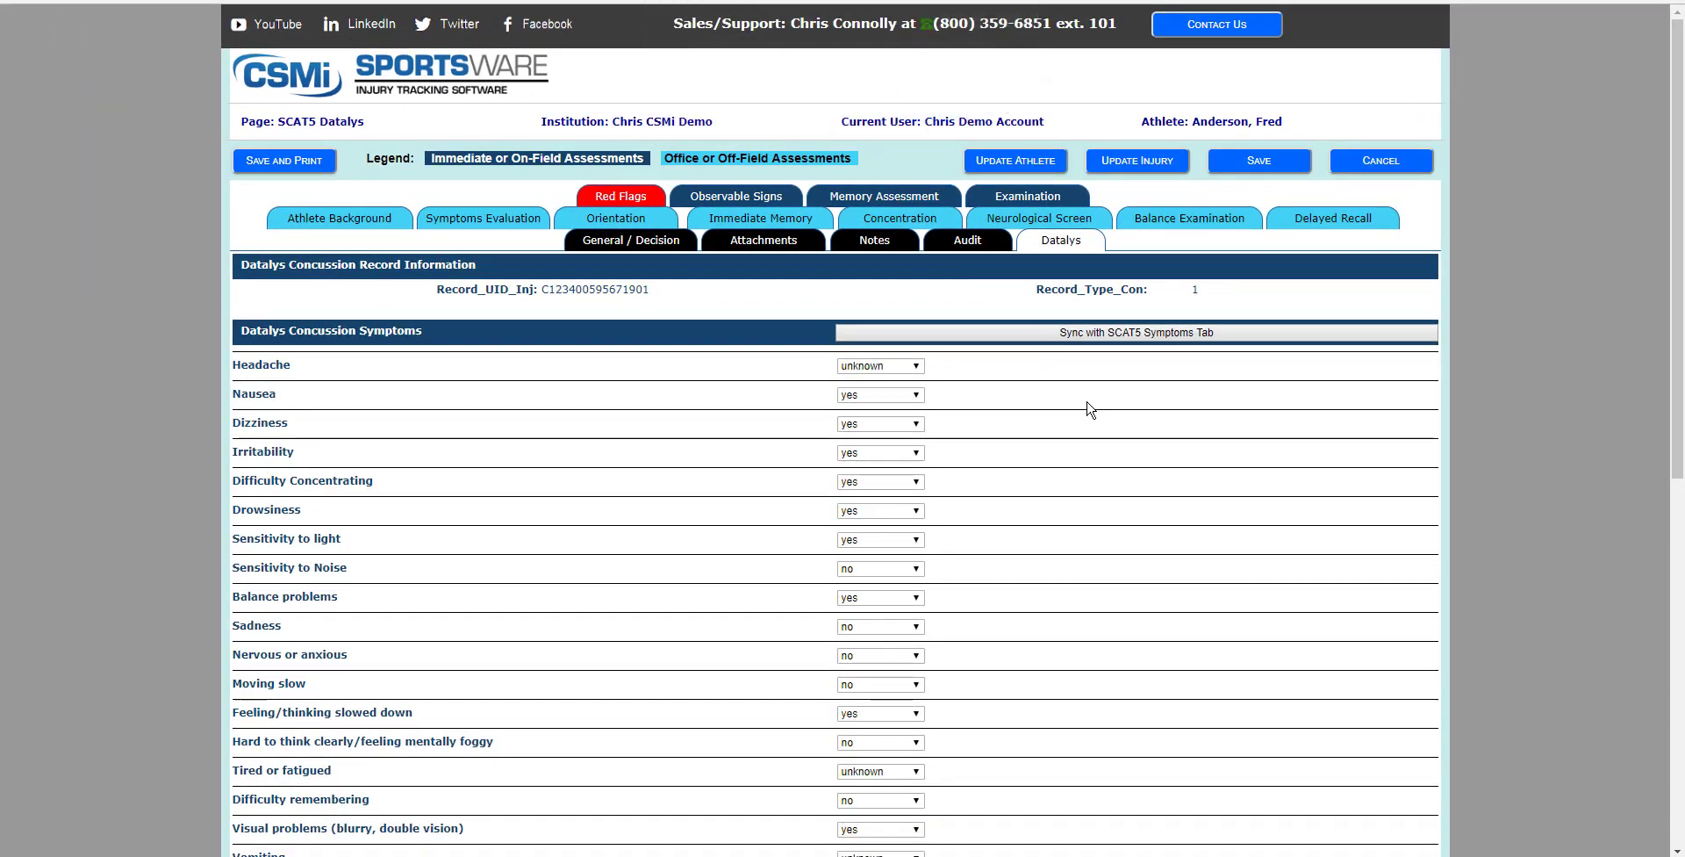
# Step: Set the Datalys symptoms Headache and Tired or fatigued to yes and Vomiting to no, and save the SCAT5 assessment
pyautogui.scroll(-4, 1091, 406)
pyautogui.click(880, 507)
pyautogui.click(847, 522)
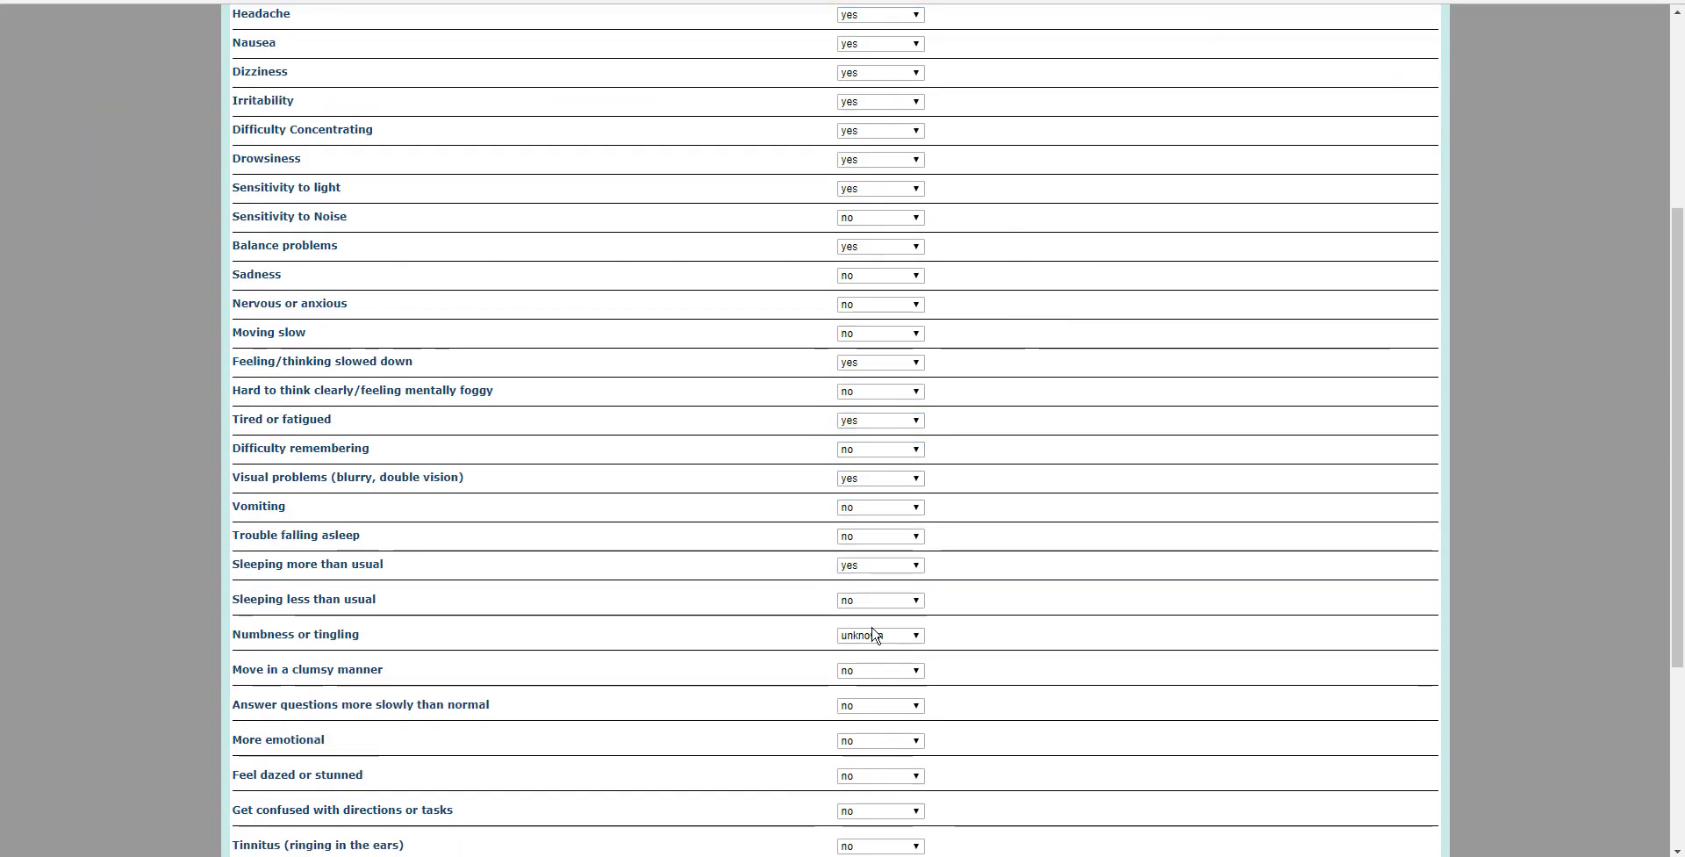
pyautogui.scroll(-4, 1061, 617)
pyautogui.click(903, 799)
pyautogui.scroll(8, 1117, 677)
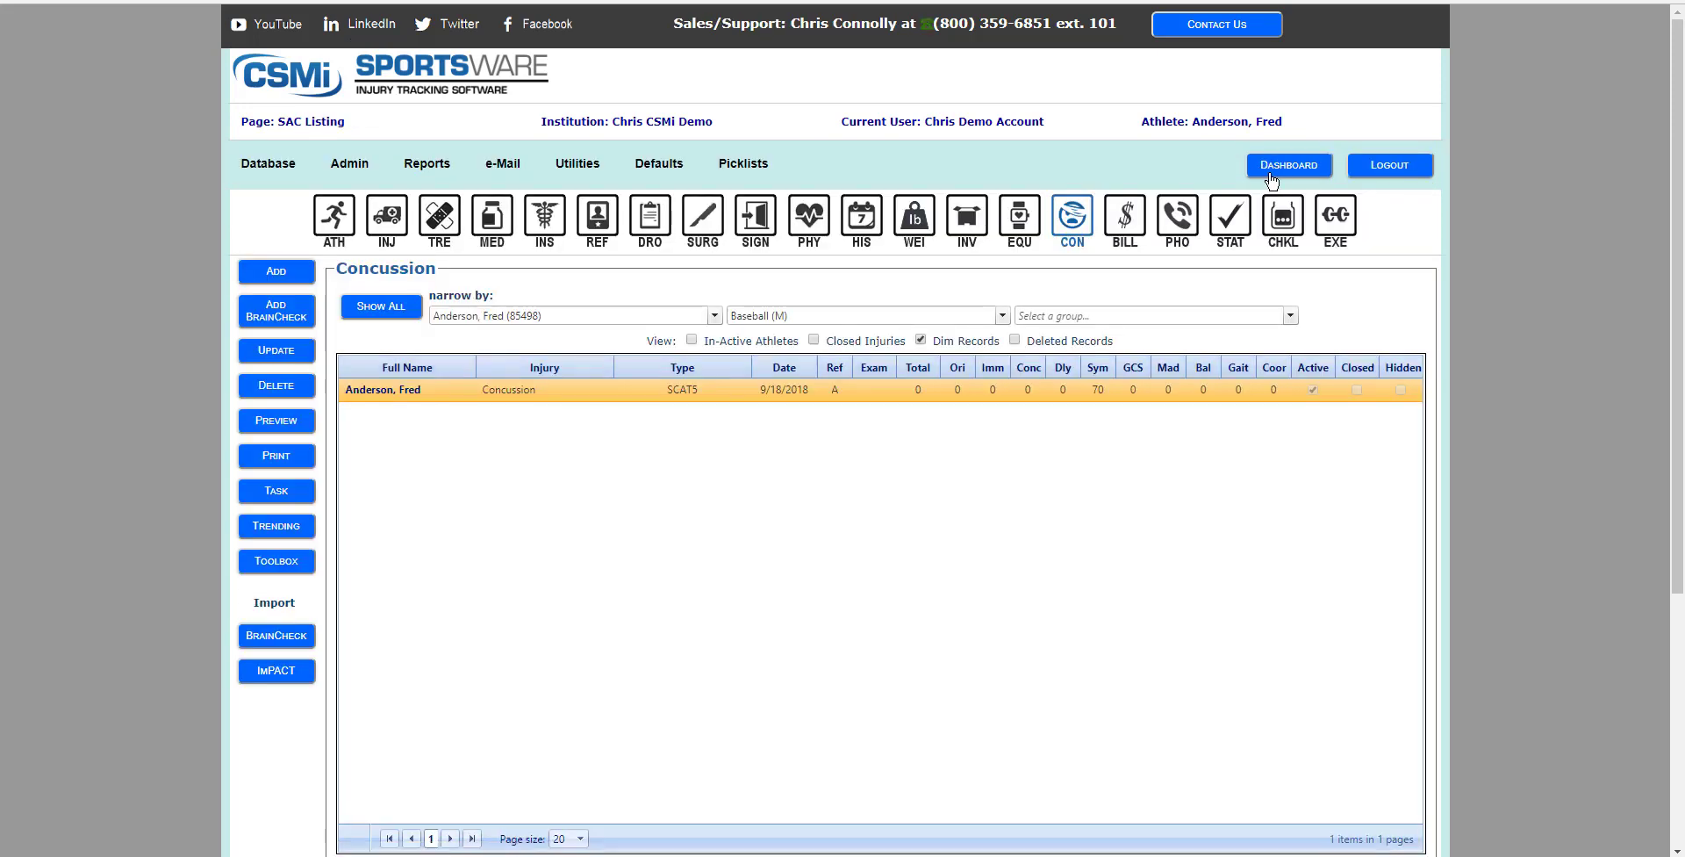
# Step: Submit the pending injury and concussion records to Datalys from the institution's general settings
pyautogui.moveTo(362, 180)
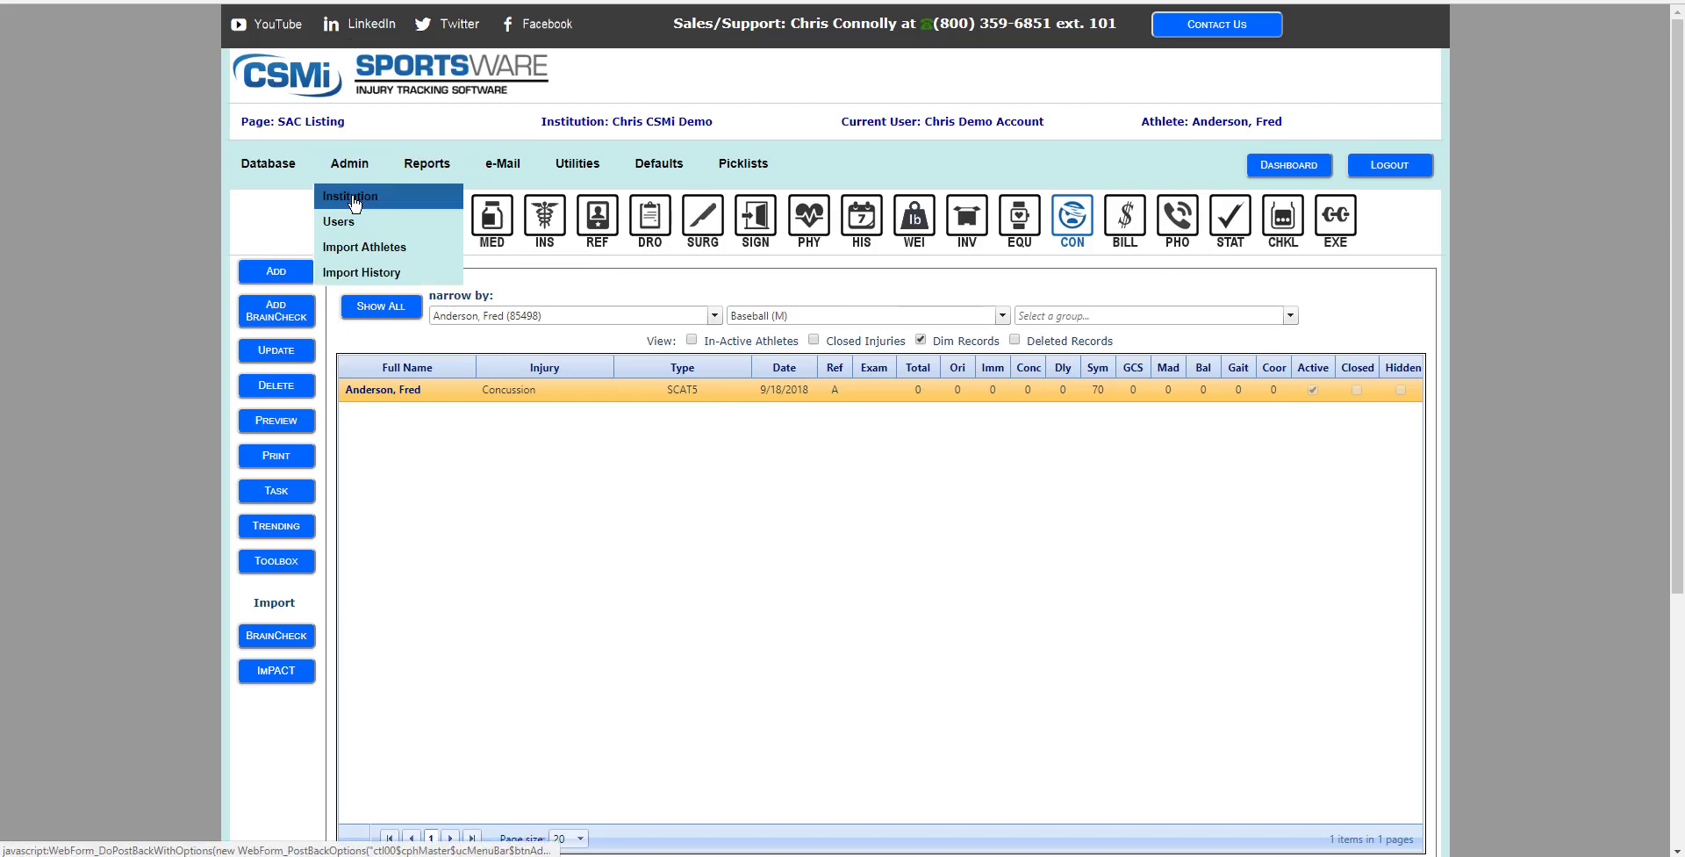
pyautogui.click(354, 203)
pyautogui.scroll(-2, 838, 347)
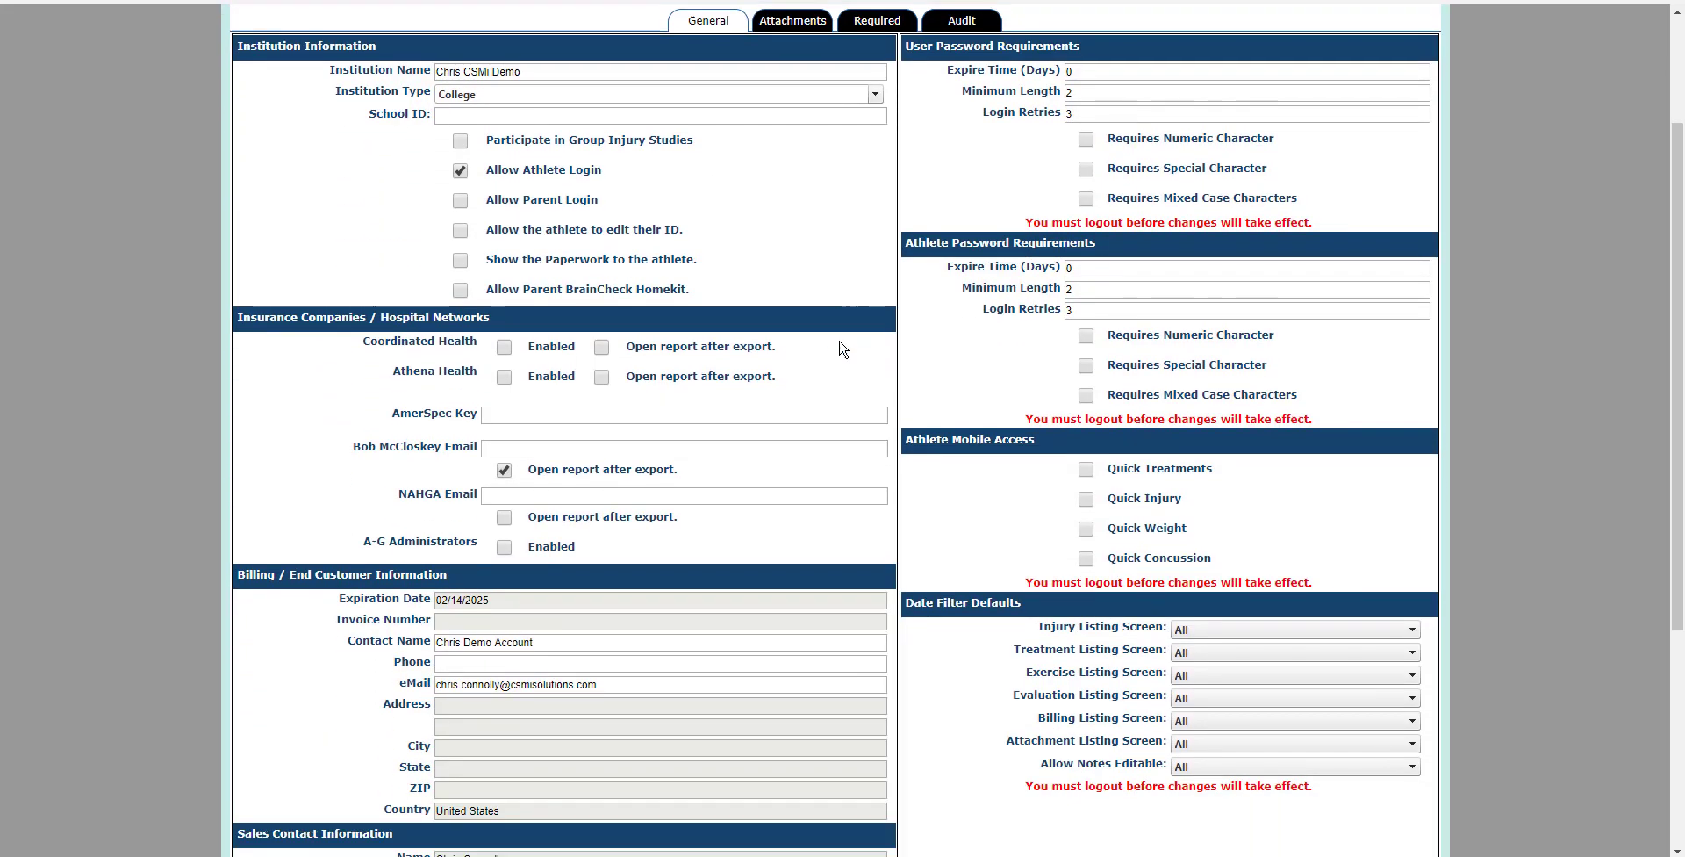
pyautogui.scroll(-4, 840, 349)
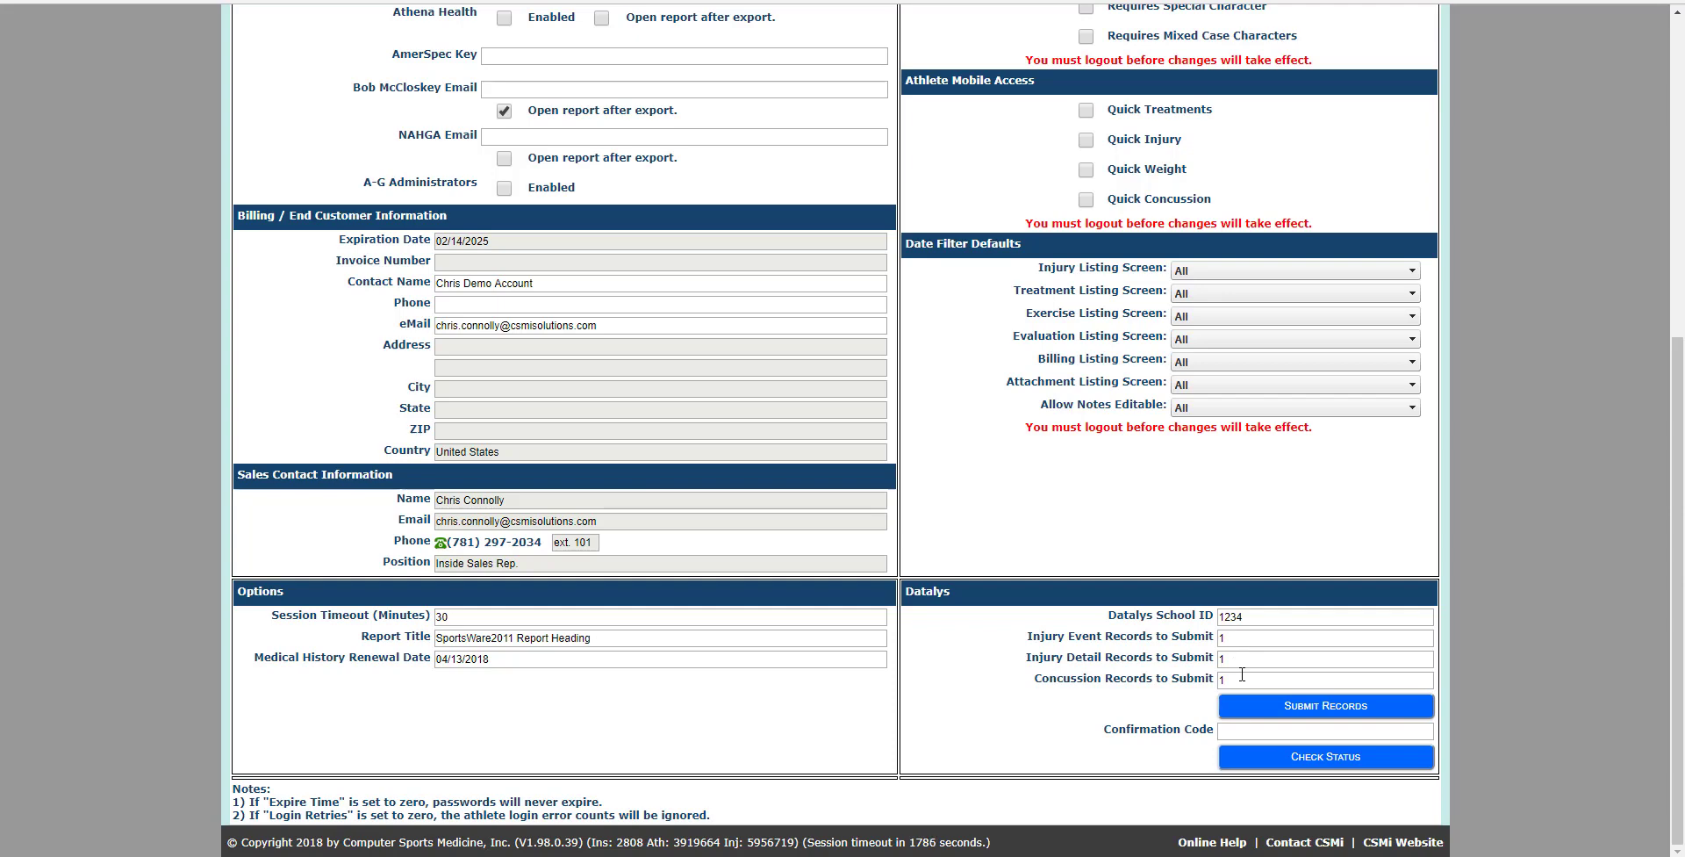
pyautogui.click(1349, 712)
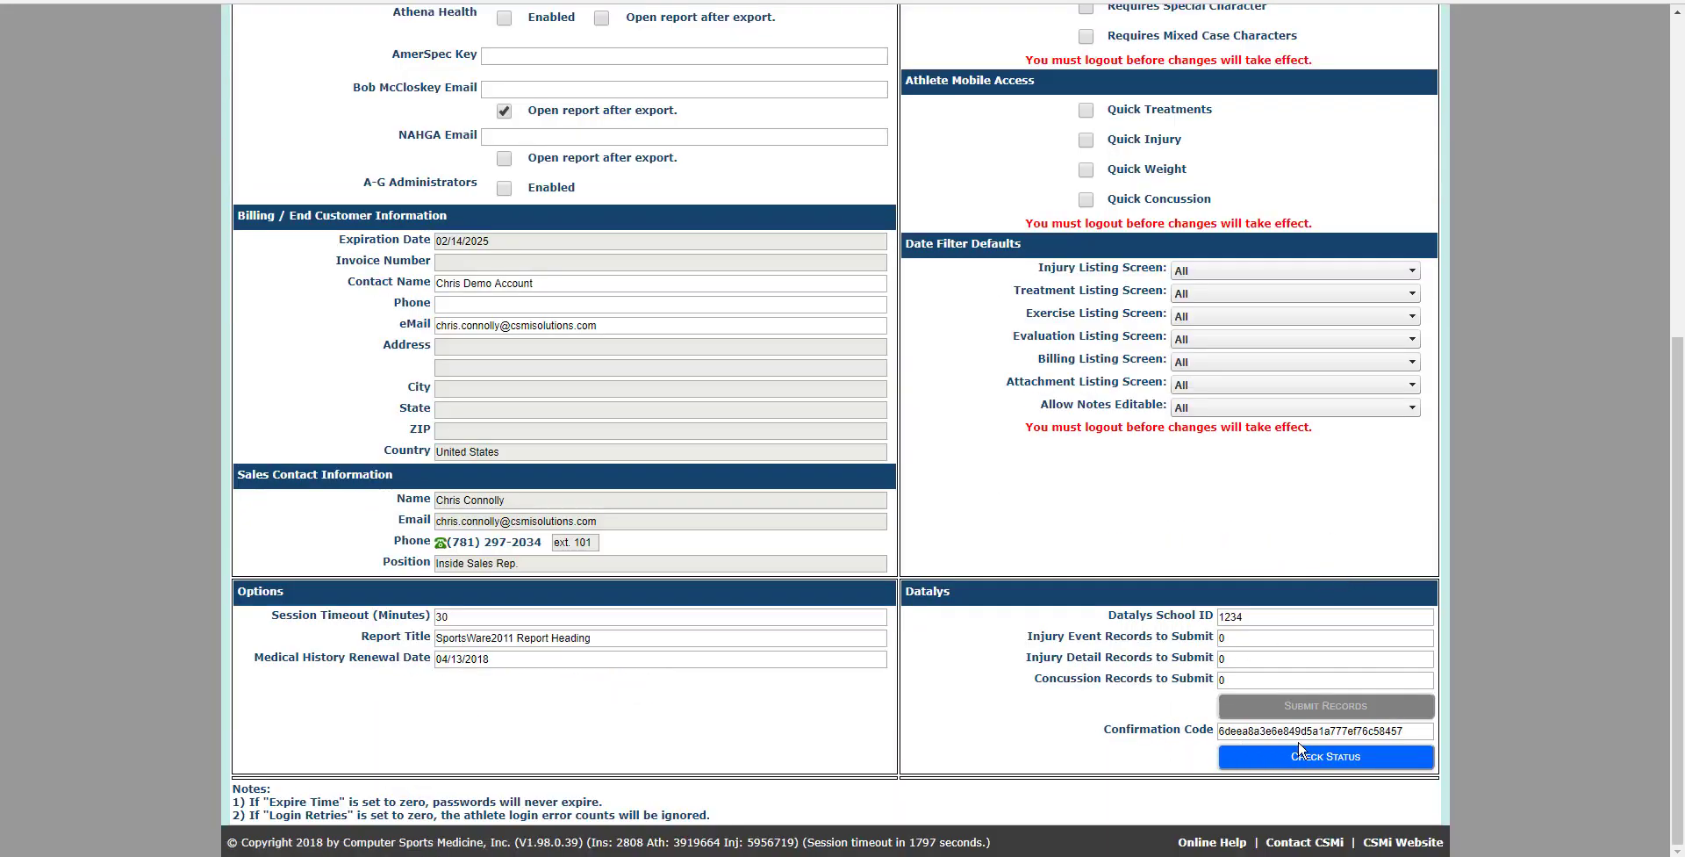
# Step: Check the status of the Datalys submission and save the institution settings
pyautogui.click(1378, 760)
pyautogui.scroll(6, 1072, 508)
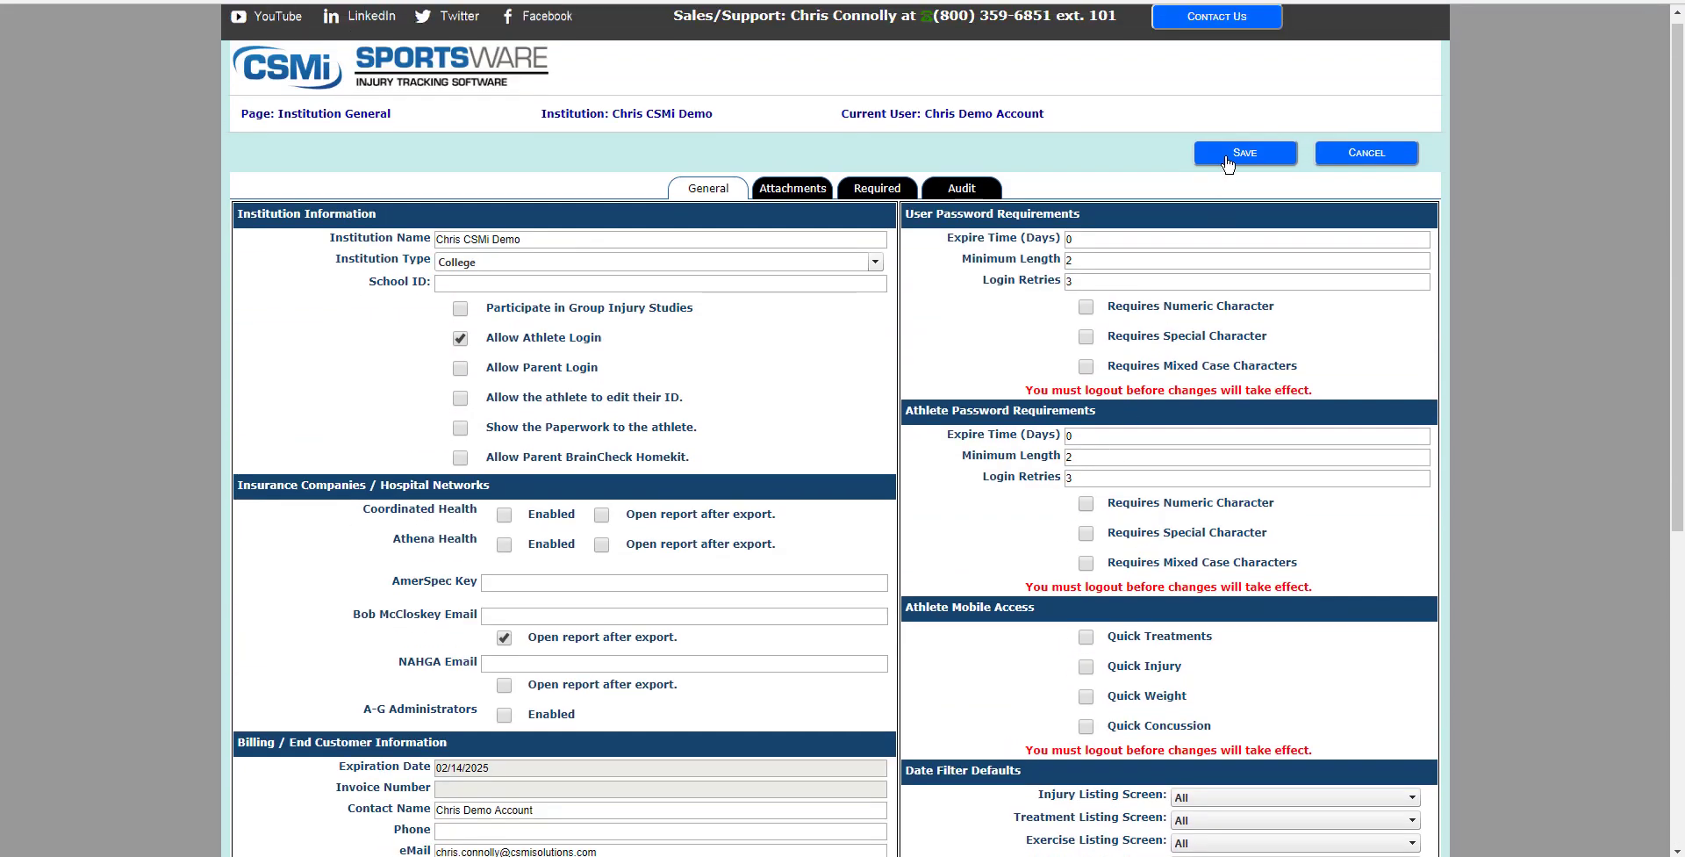
pyautogui.click(1227, 158)
pyautogui.click(1007, 102)
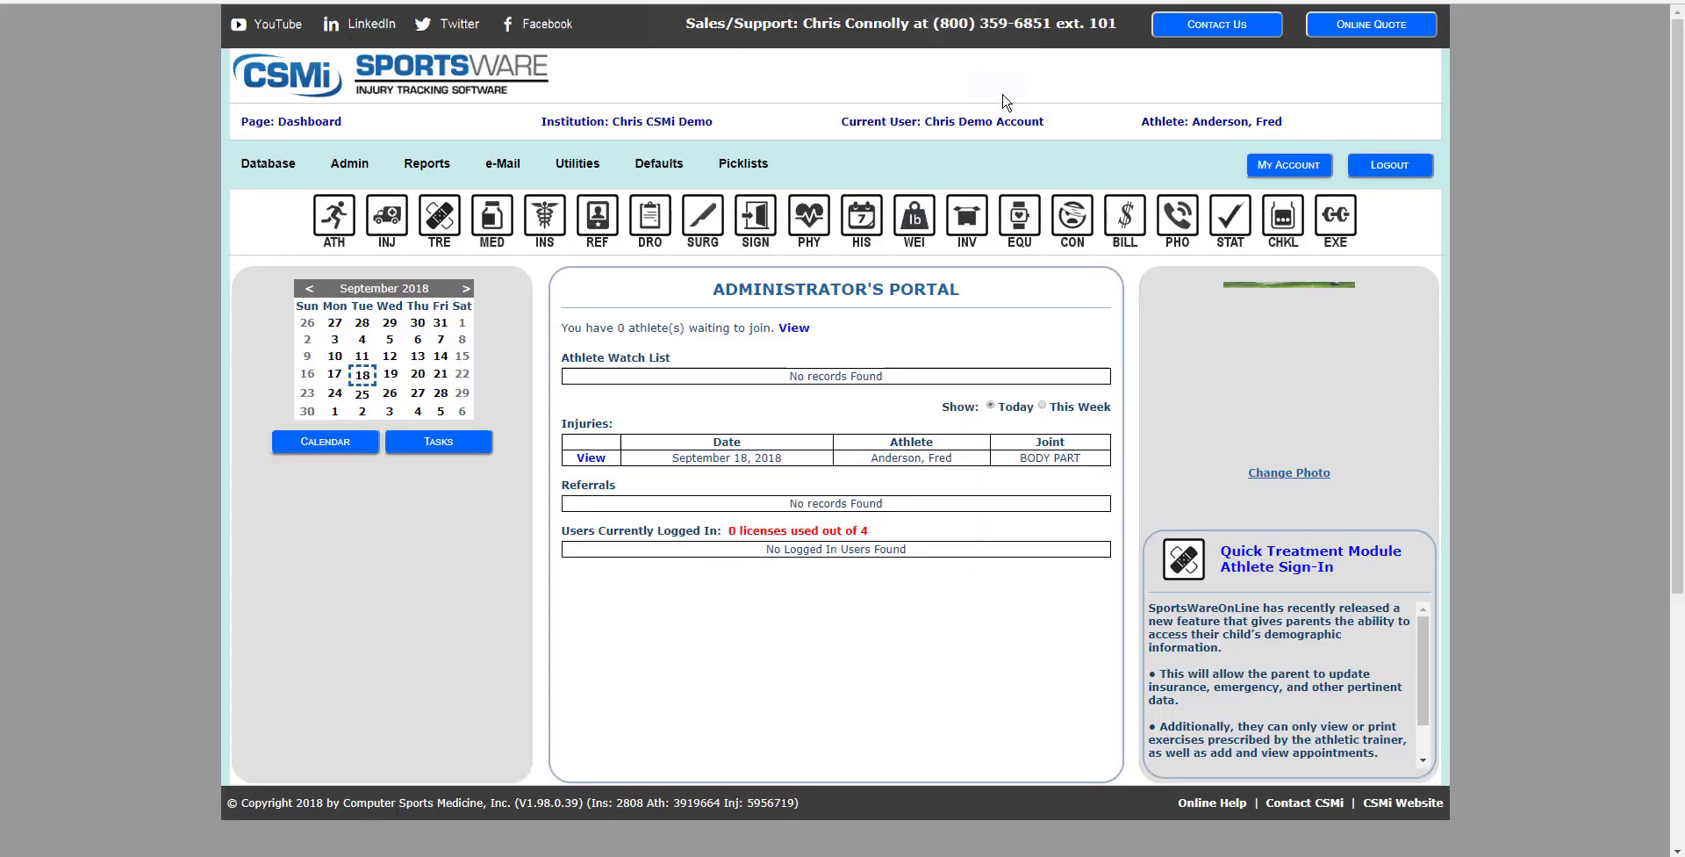